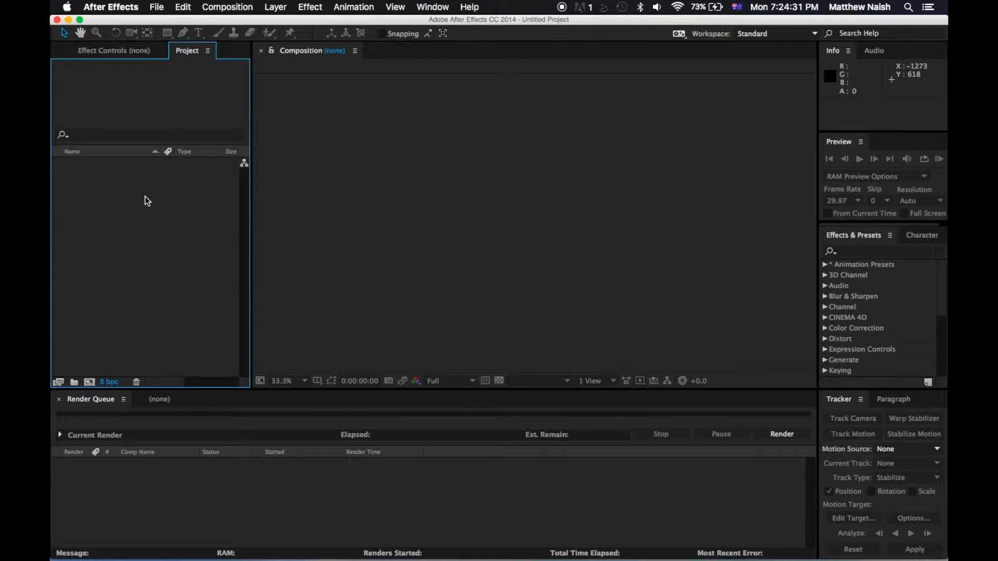
Import the DSC_0089.m4v clip from the desktop into the project
left_click(129, 47)
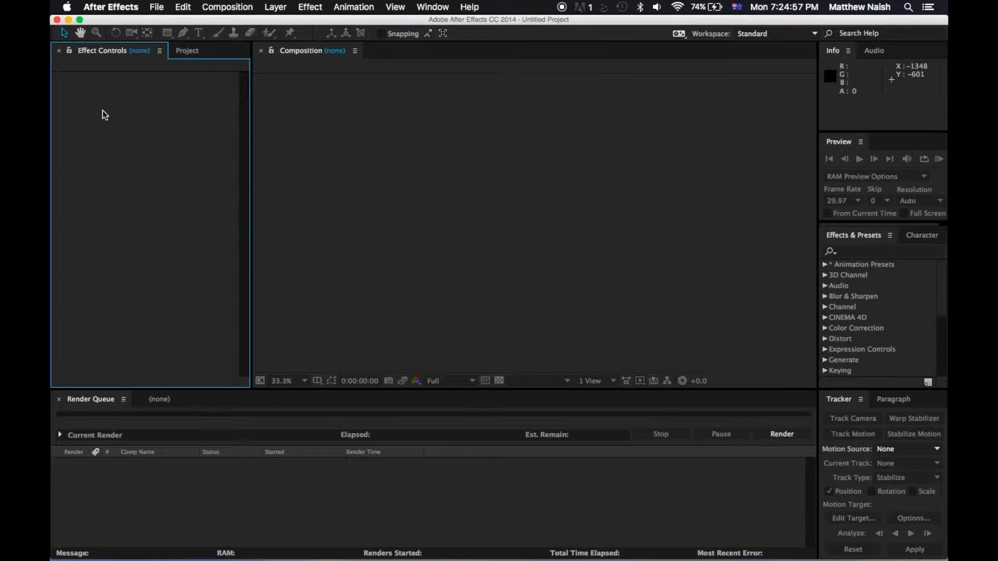
left_click(187, 50)
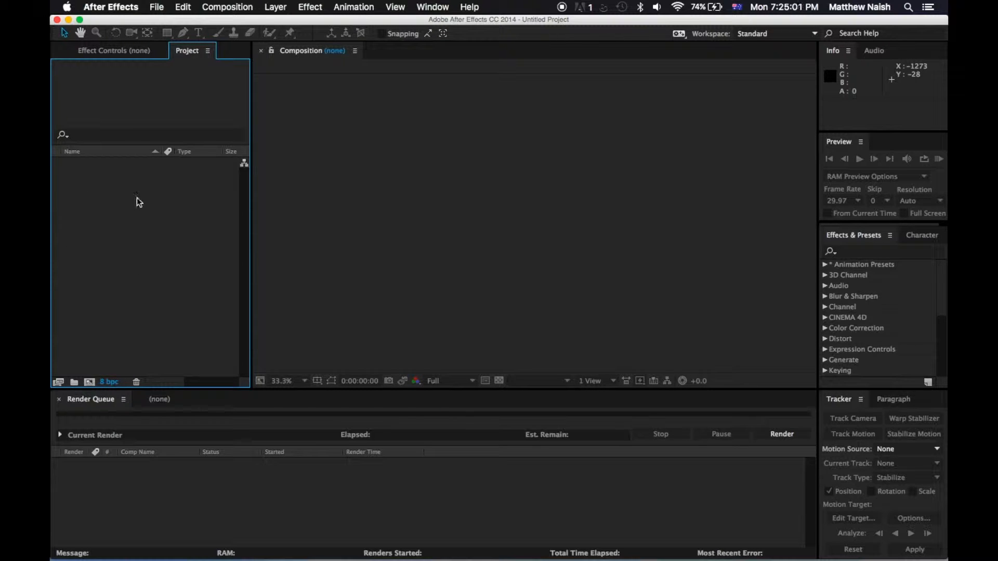
left_click_drag(947, 167, 847, 170)
left_click_drag(907, 37, 149, 223)
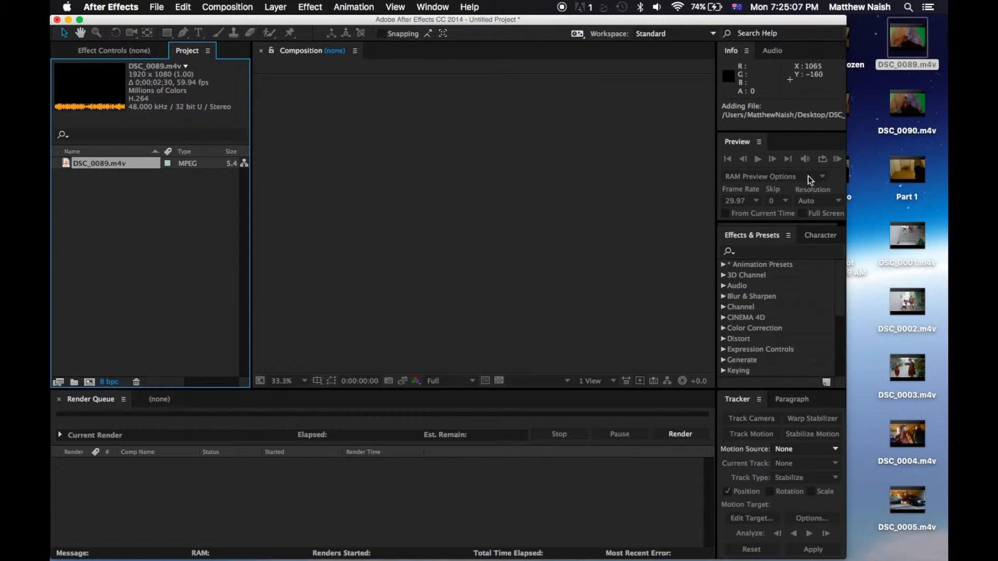
left_click_drag(847, 181, 947, 180)
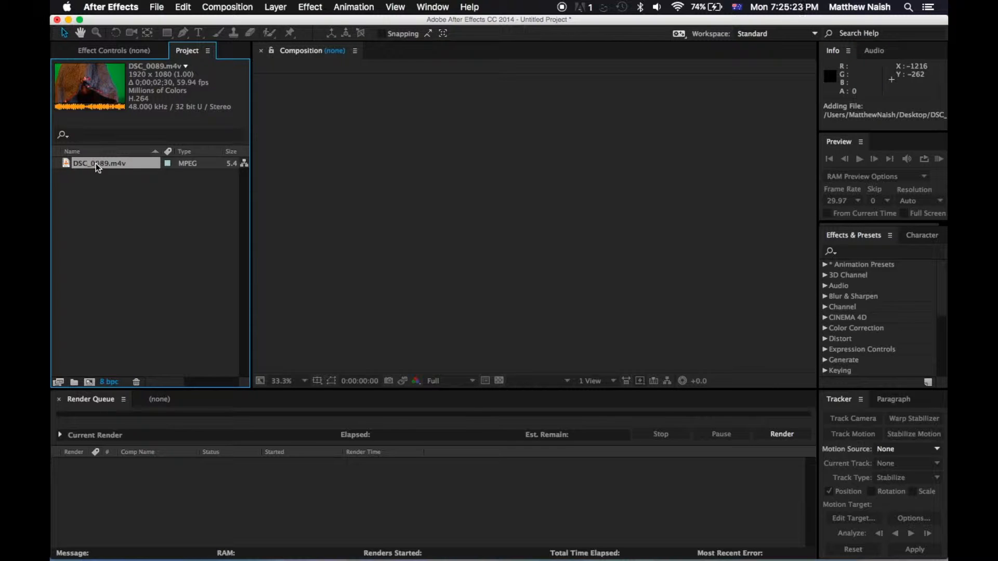
Create a new composition from the imported DSC_0089.m4v footage
left_click_drag(100, 165, 102, 213)
left_click_drag(99, 331, 89, 383)
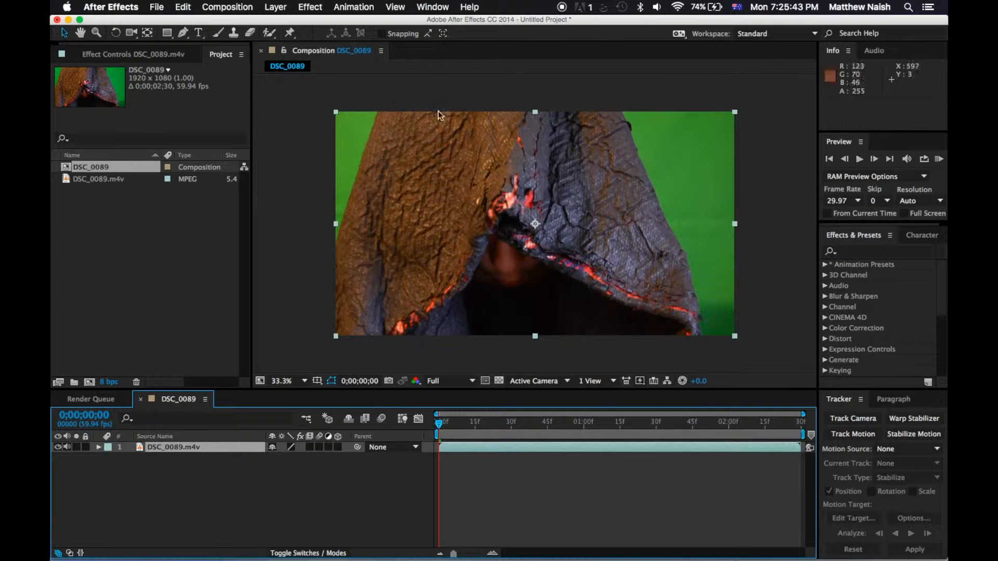
View the composition at Fit, 12.5%, 400% and Fit up to 100% magnification, and return it to 33.3%
left_click(297, 381)
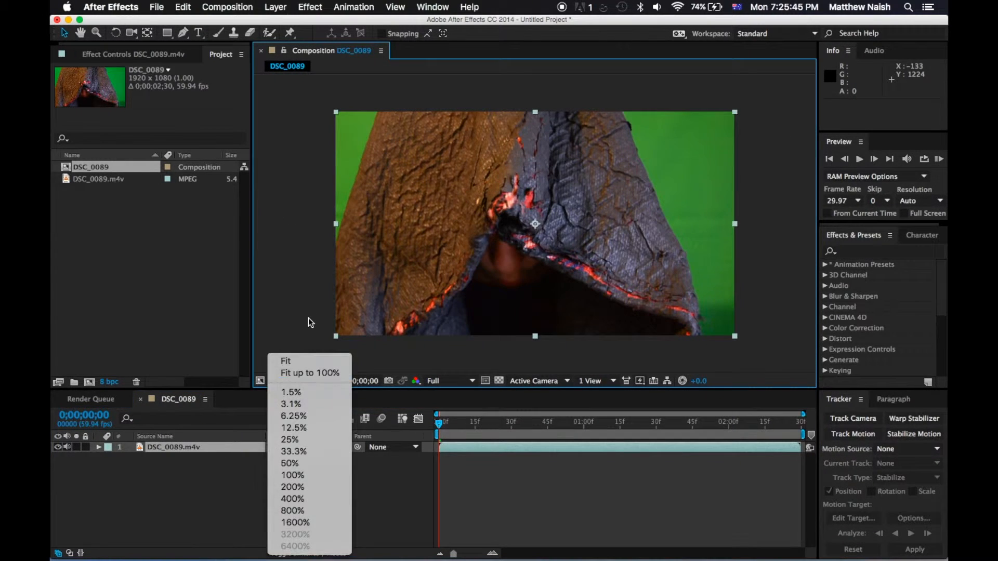
left_click(308, 318)
left_click(285, 381)
left_click(293, 363)
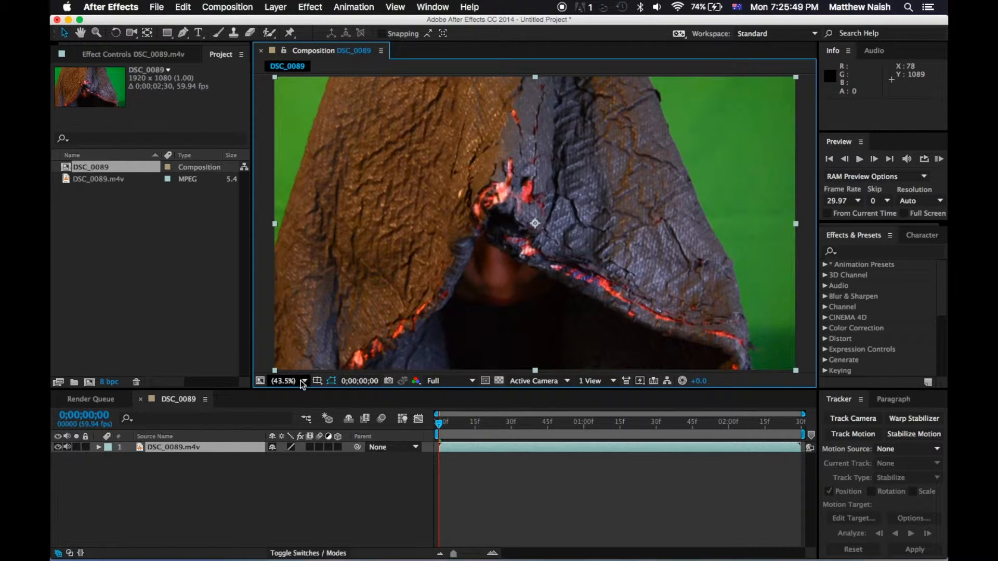
left_click(293, 382)
left_click(294, 429)
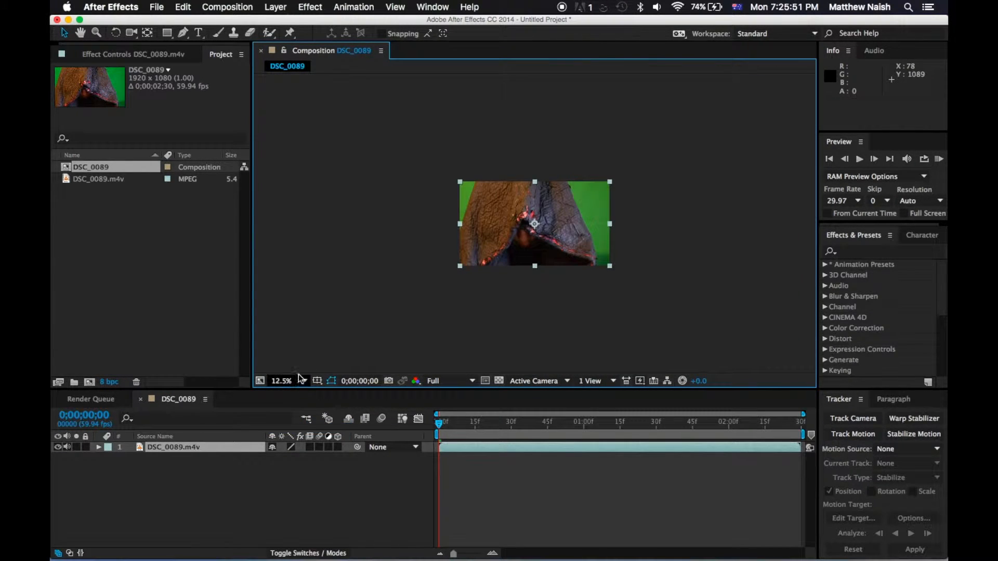
left_click(297, 381)
left_click(301, 498)
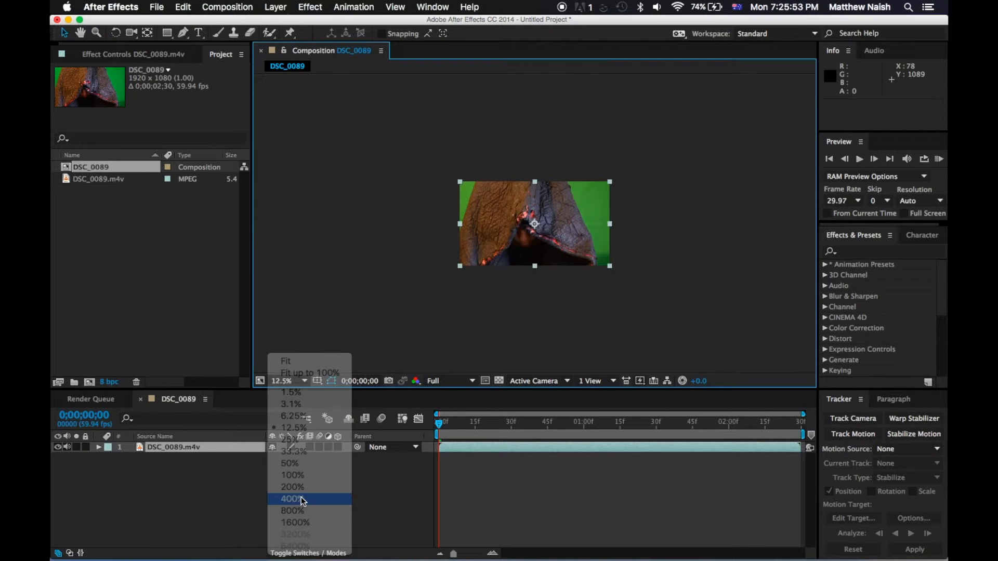
left_click(293, 381)
left_click(291, 367)
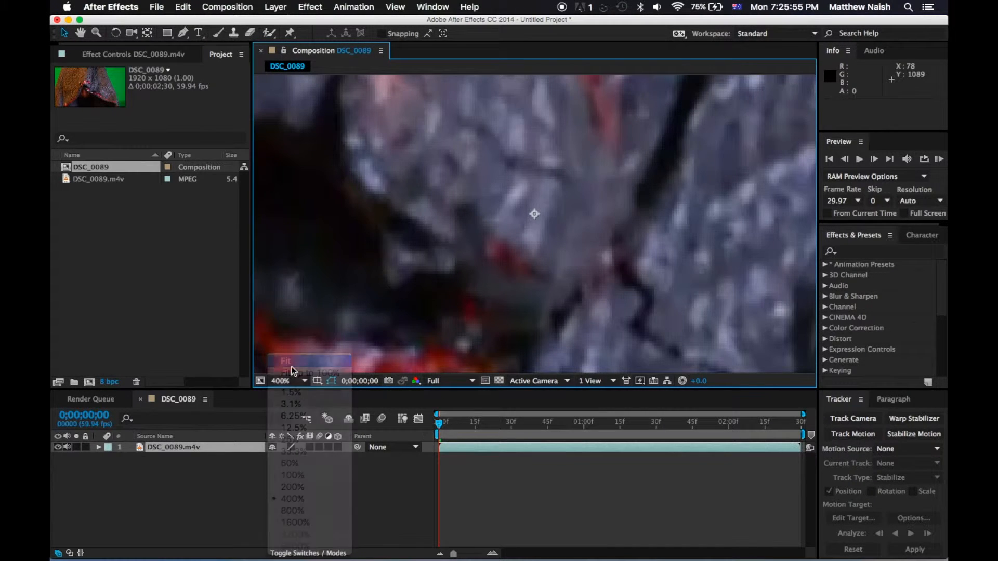
left_click(292, 379)
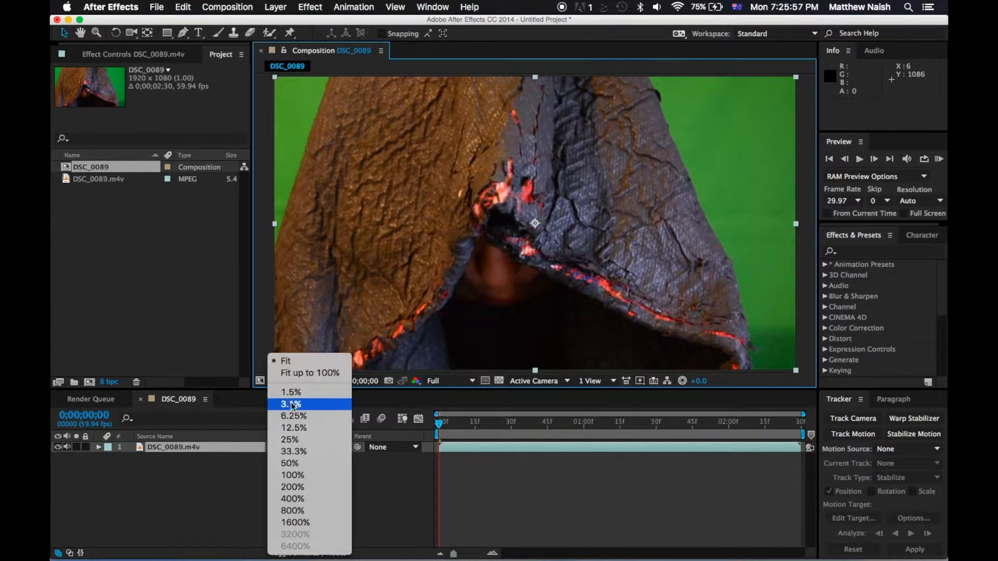
left_click(292, 376)
left_click(292, 376)
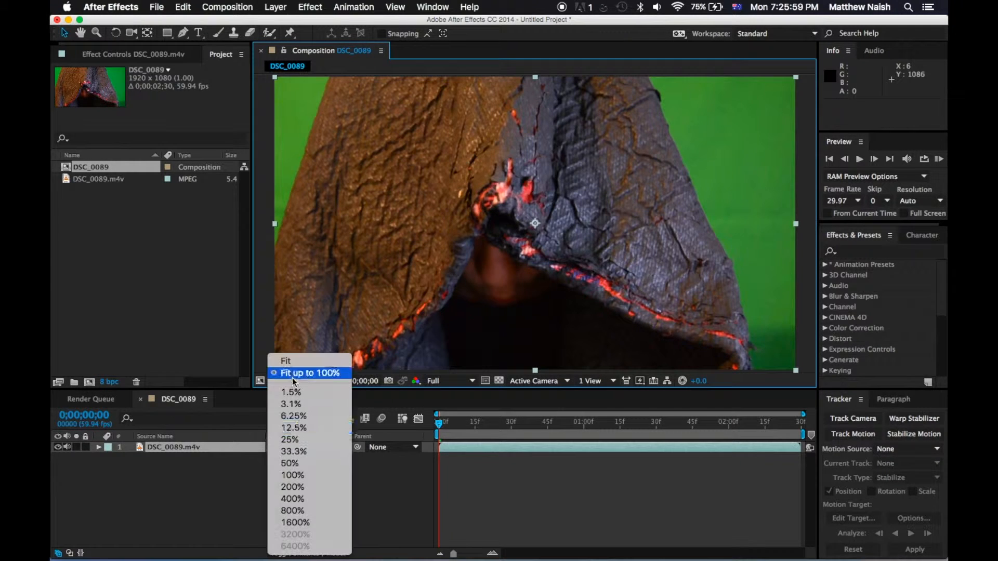
left_click(295, 453)
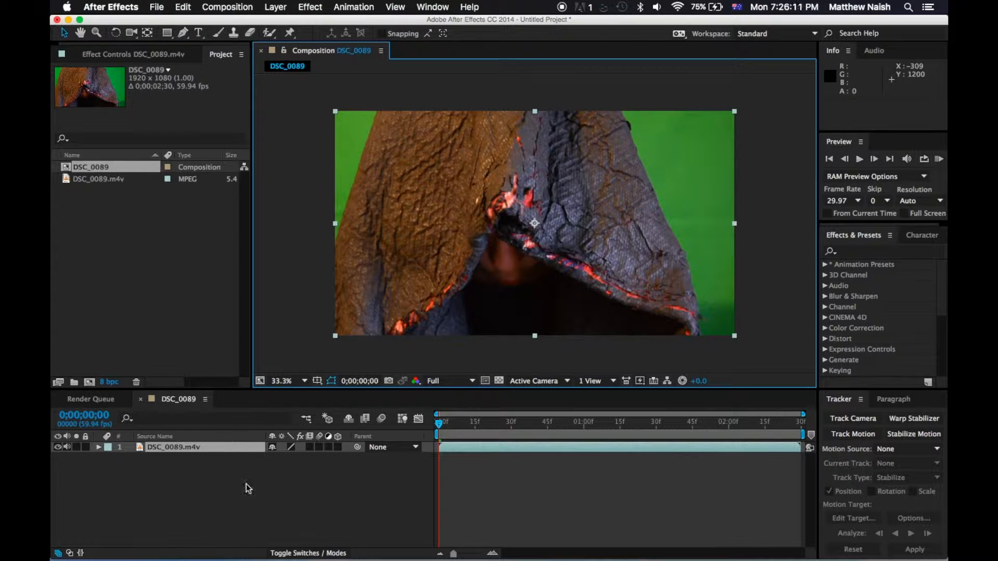
Add the DSC_0089 composition to the render queue, start and stop a trial render, and close the queue
left_click(237, 7)
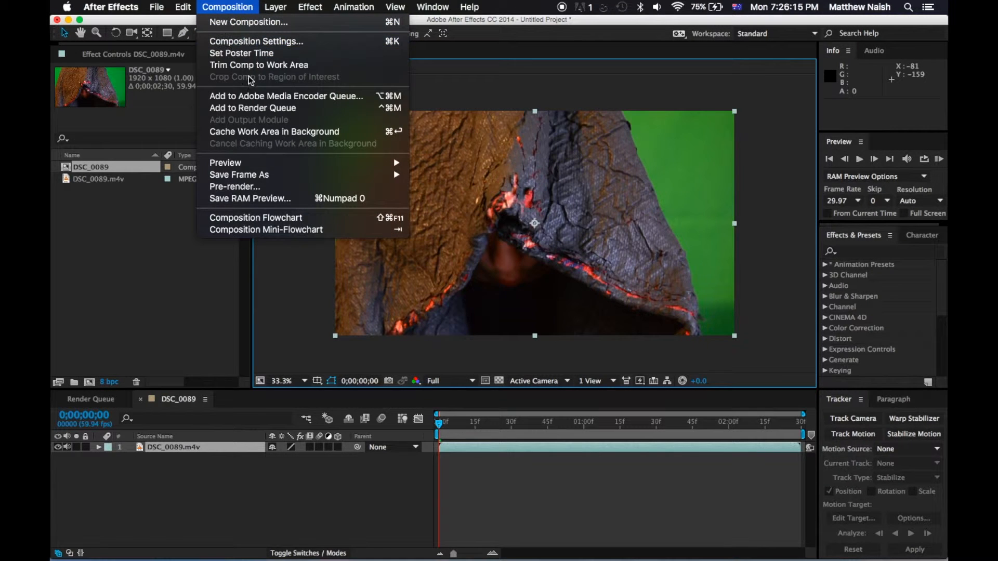
left_click(305, 108)
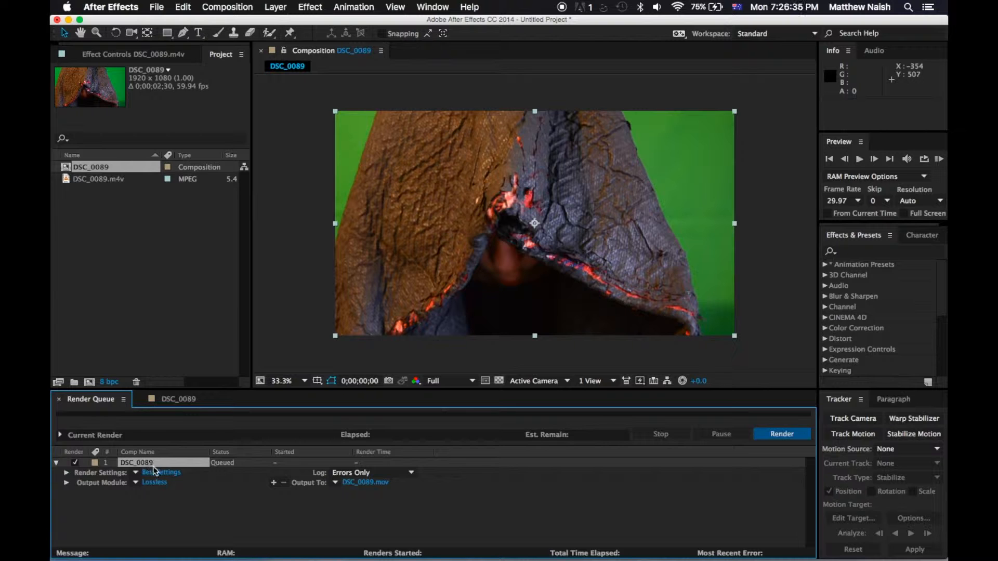
left_click(769, 435)
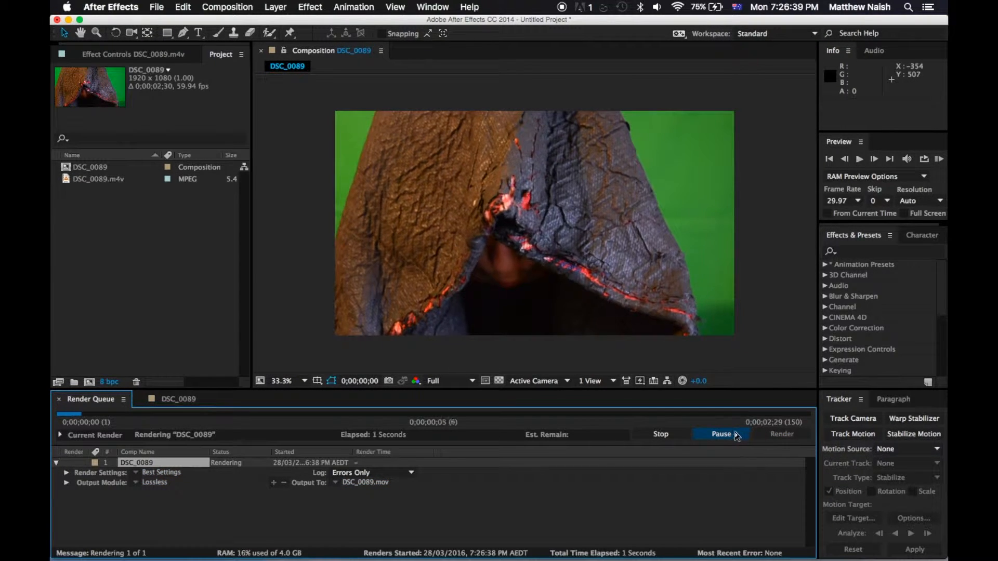
left_click(693, 441)
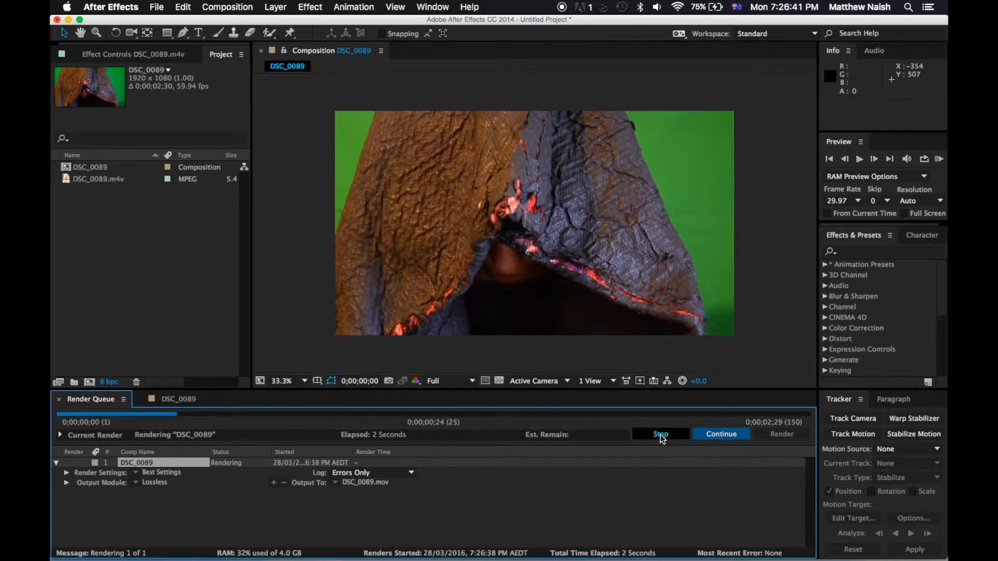
left_click(661, 434)
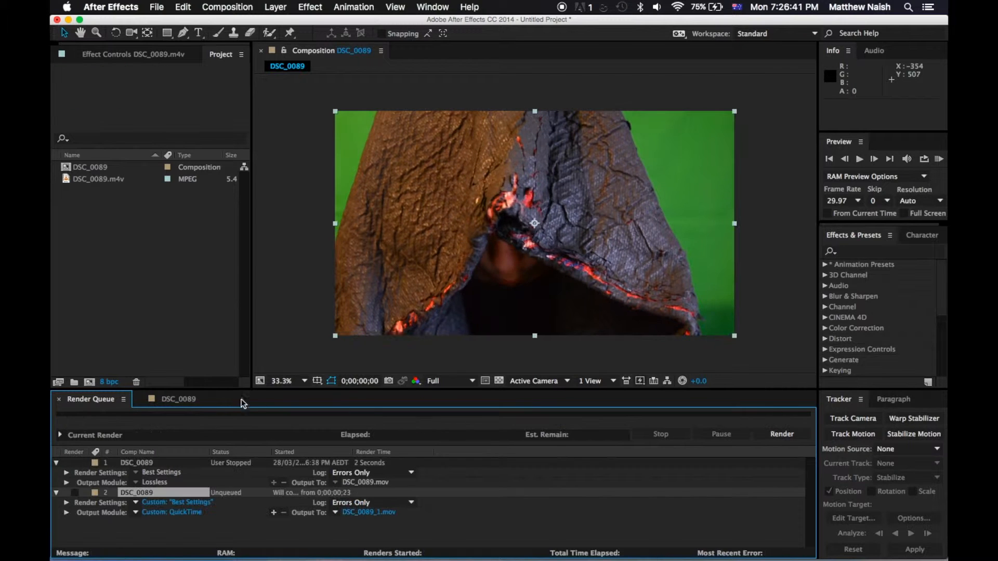
left_click(56, 399)
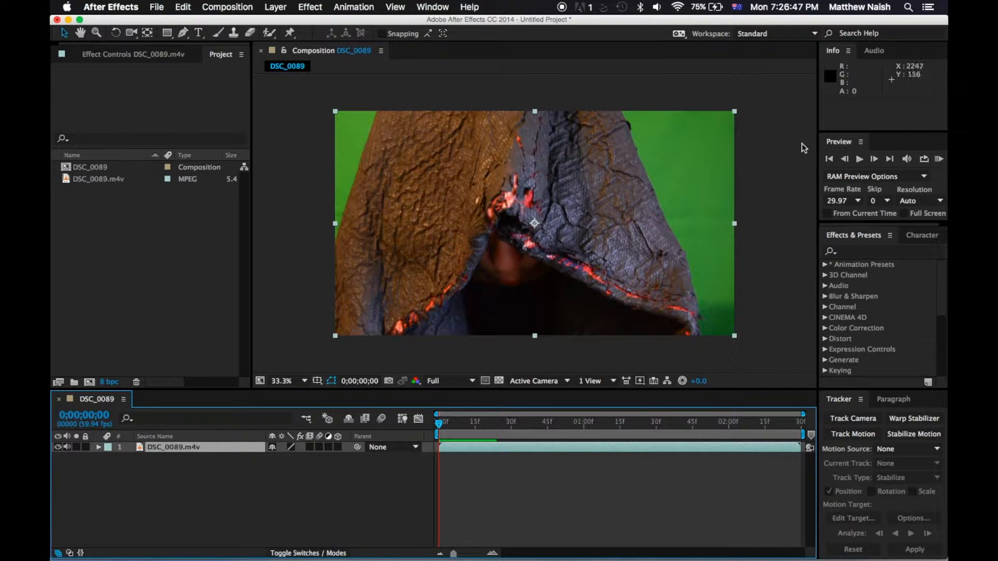
Play the composition and run a RAM preview of it
left_click(859, 158)
left_click(937, 160)
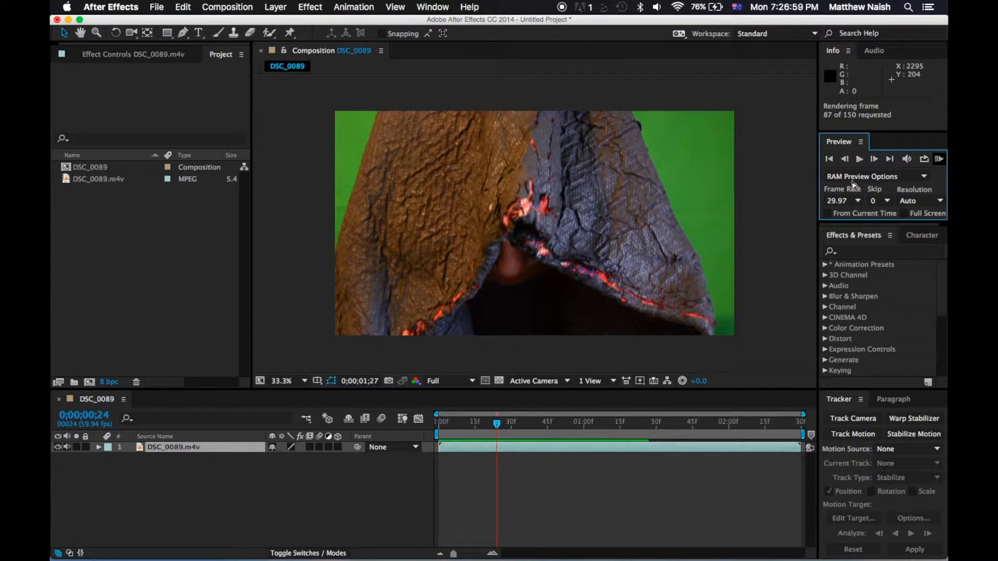
left_click(499, 429)
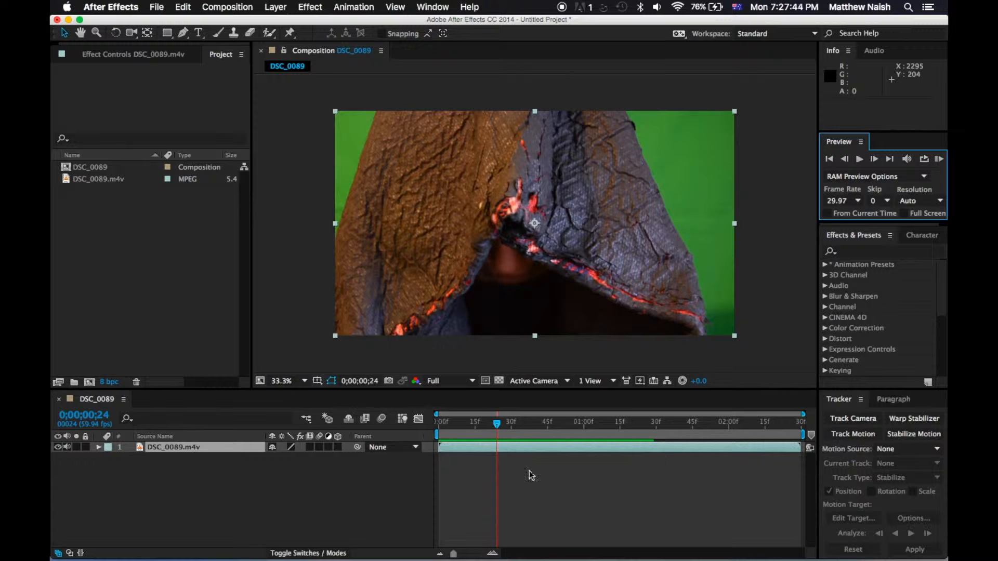
Look through the available preview frame rates, and step the composition one frame forward and back
left_click(856, 201)
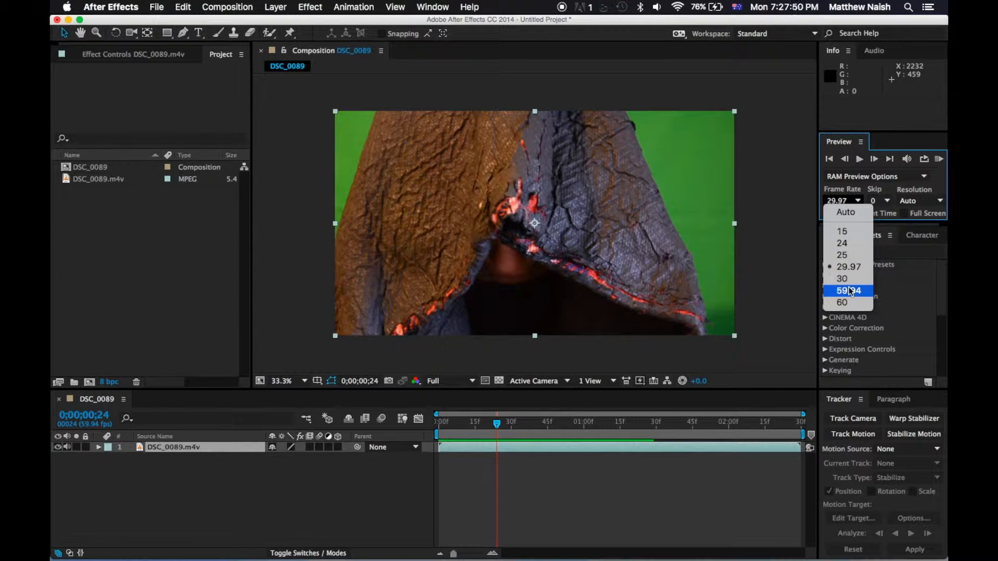
left_click(850, 201)
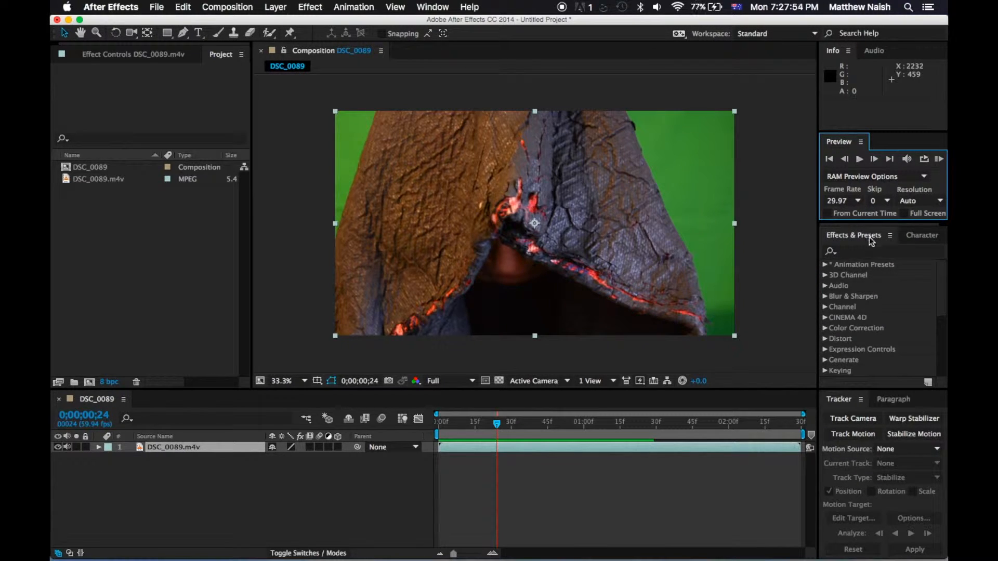
left_click(875, 161)
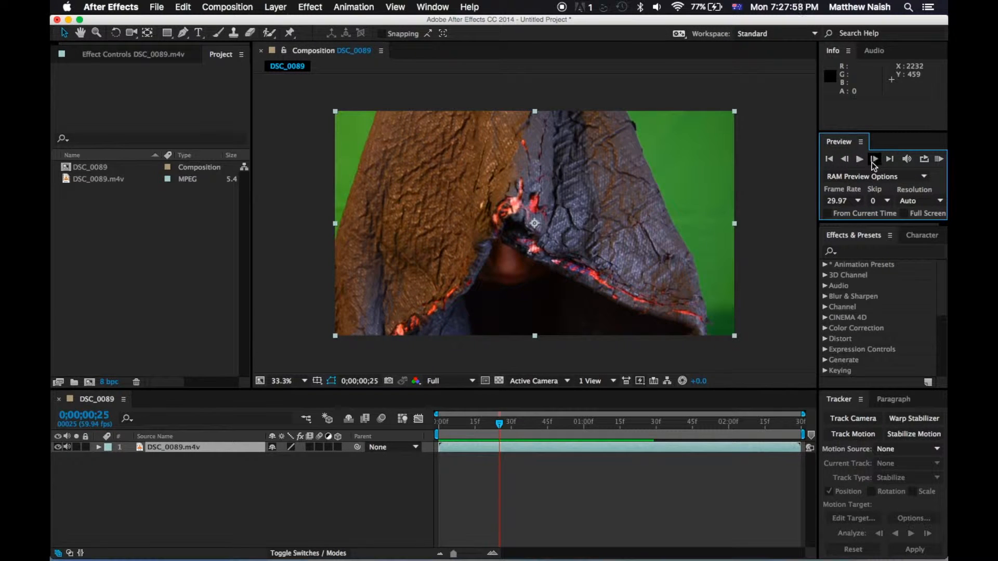
left_click(846, 163)
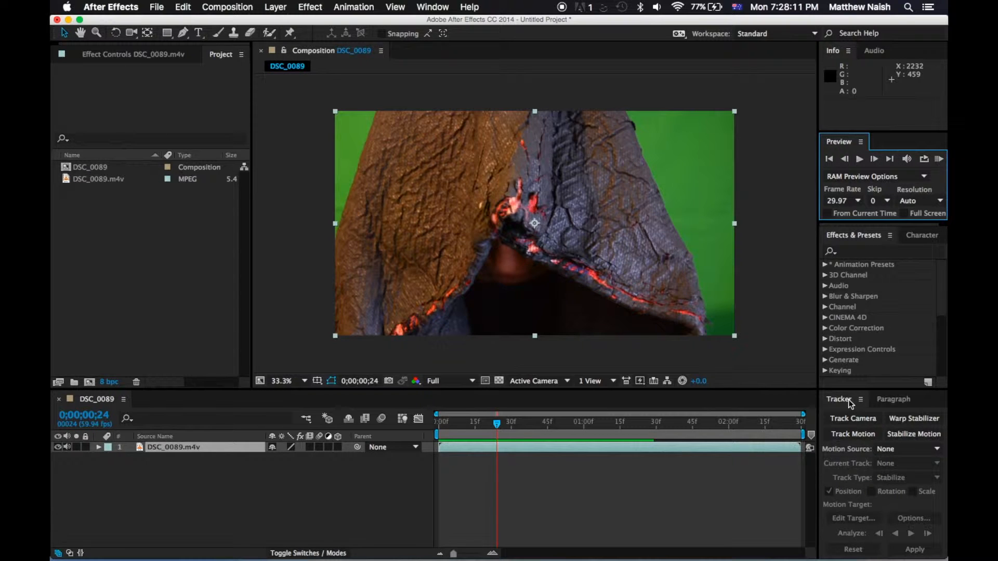
Start motion tracking on the DSC_0089.m4v layer and place an enlarged track point over the glowing red spot above the hood's opening
left_click(831, 419)
left_click(853, 434)
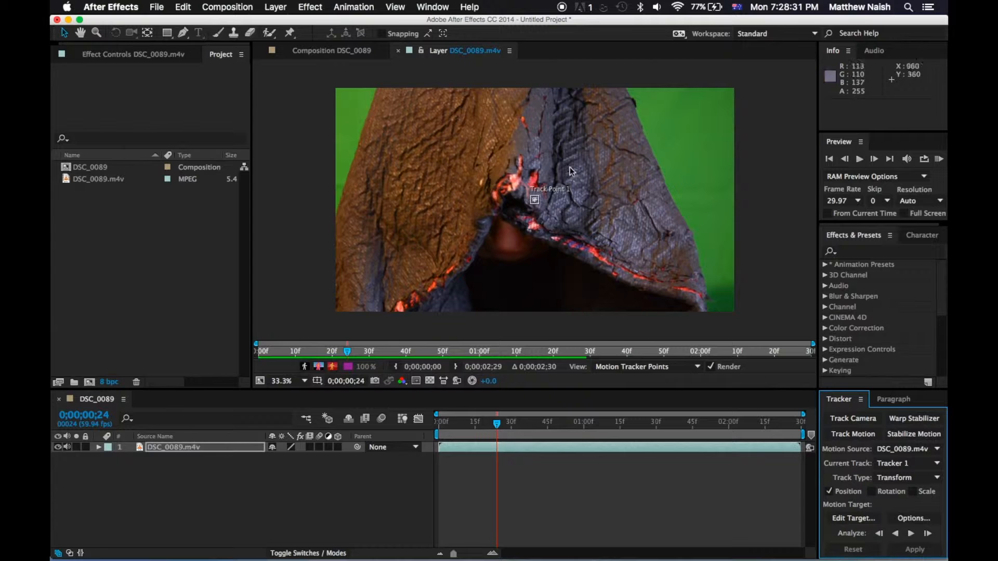
left_click(504, 213)
key("z")
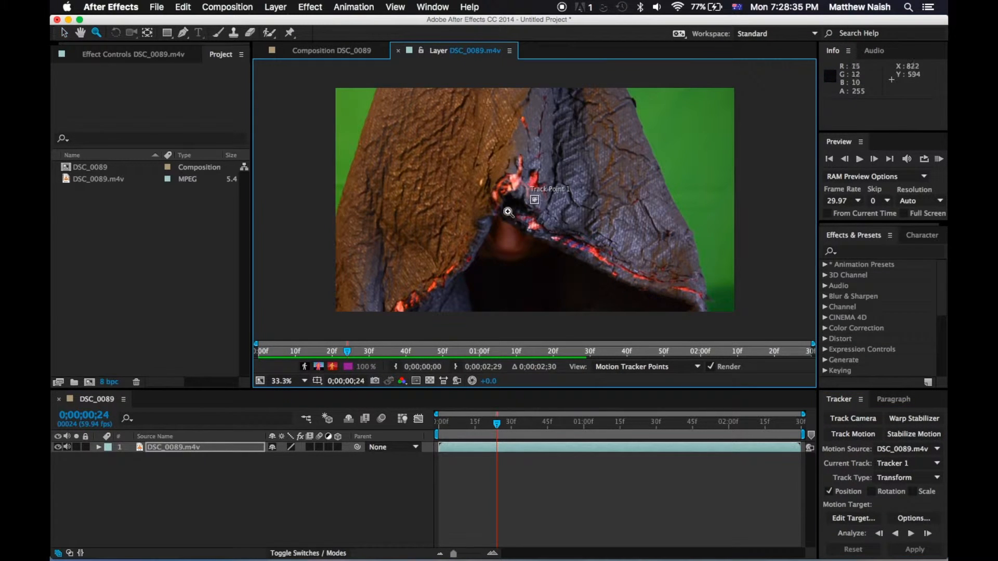
left_click(534, 201)
left_click(538, 218)
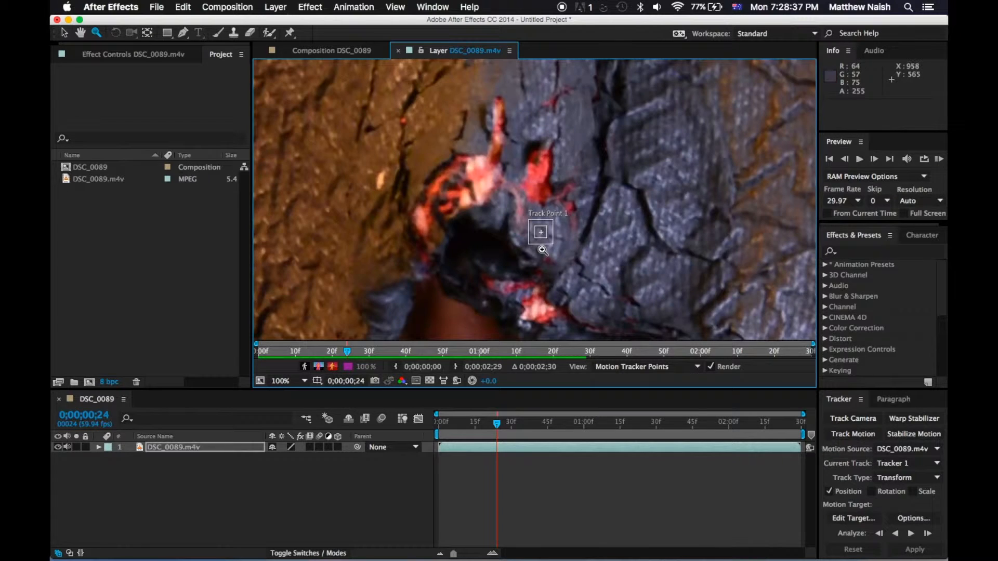
left_click(64, 34)
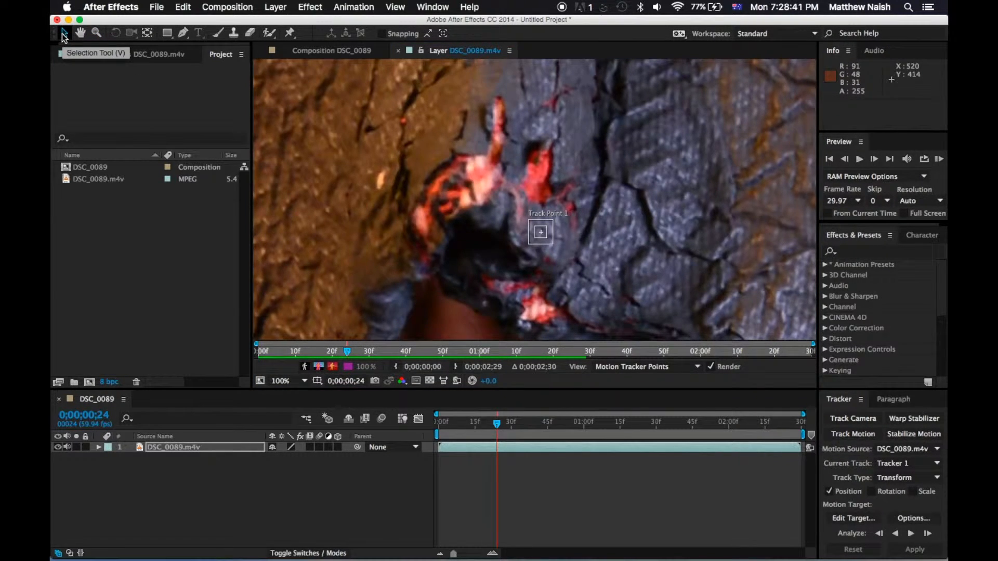
left_click(539, 233)
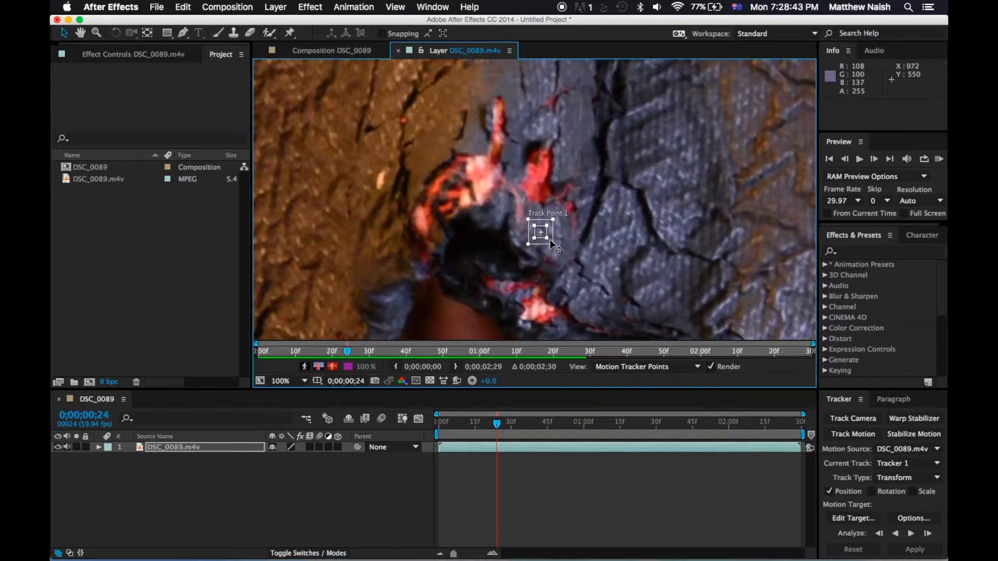
left_click_drag(553, 245, 460, 222)
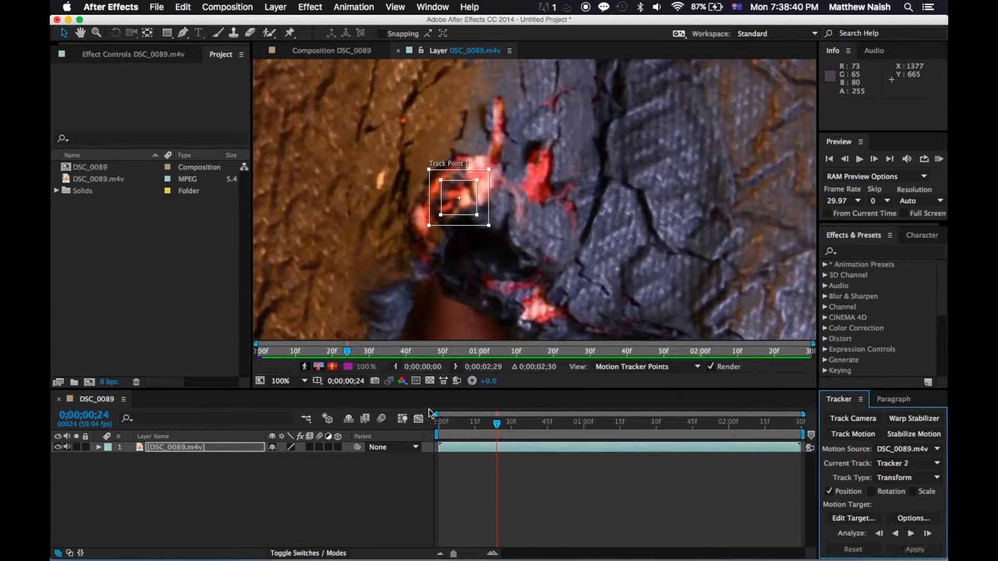
Analyze the track point's motion forward from 0;00;00;22 and stop at 0;00;02;14
mouse_move(499, 424)
left_mouse_down()
mouse_move(532, 423)
mouse_move(492, 421)
left_mouse_up()
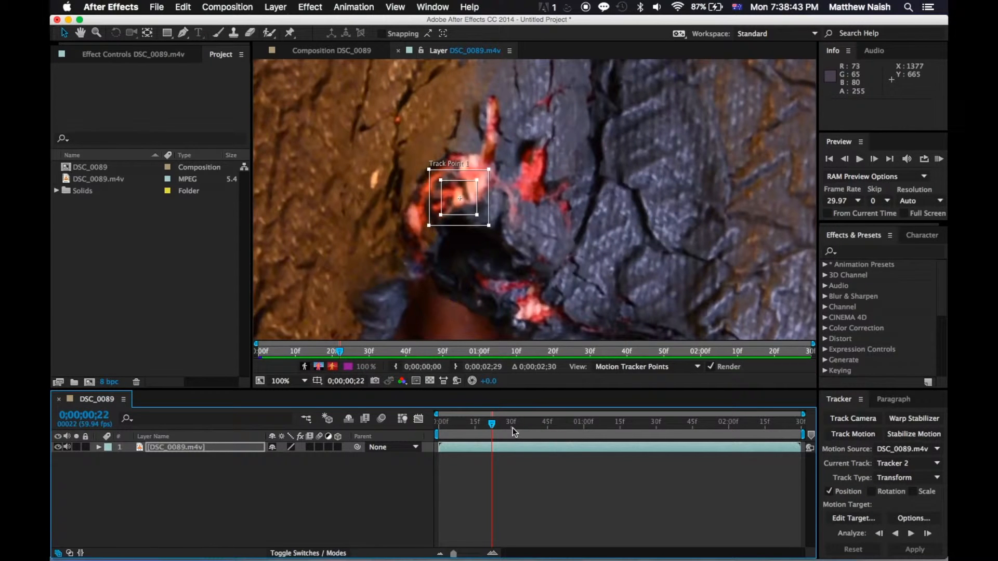
left_click(895, 533)
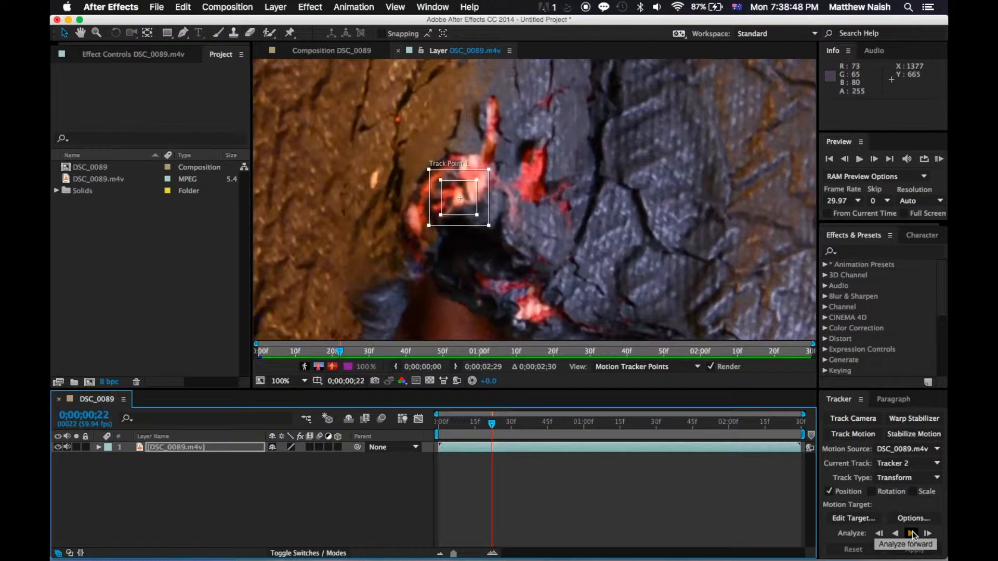
left_click(911, 533)
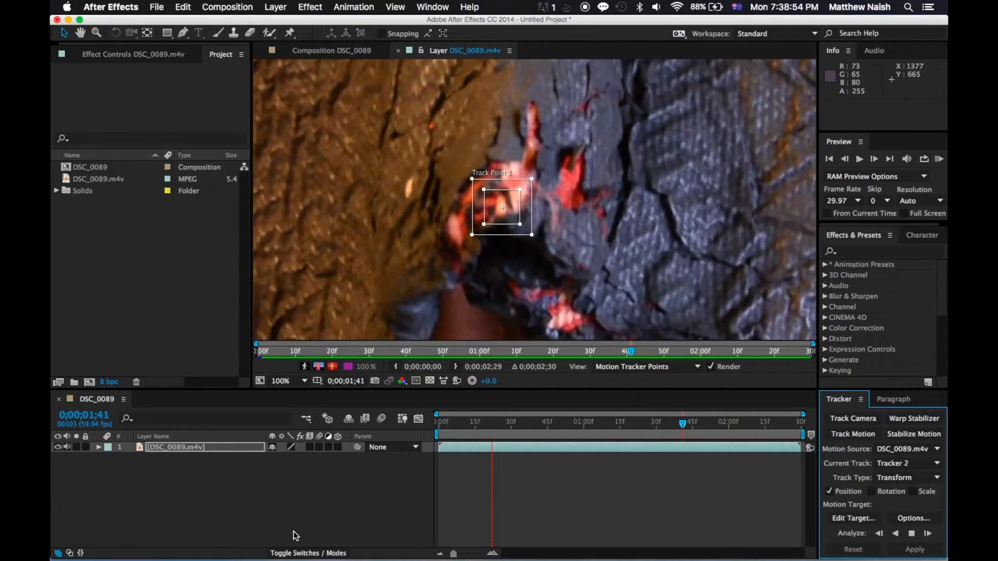
left_click(911, 534)
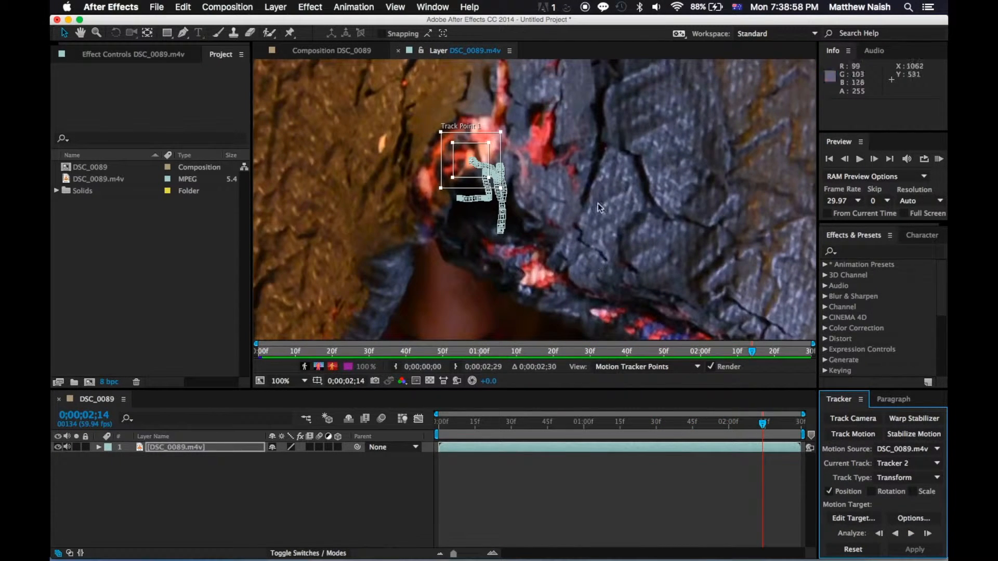
Add a new null object layer to the composition
left_click(271, 7)
mouse_move(294, 22)
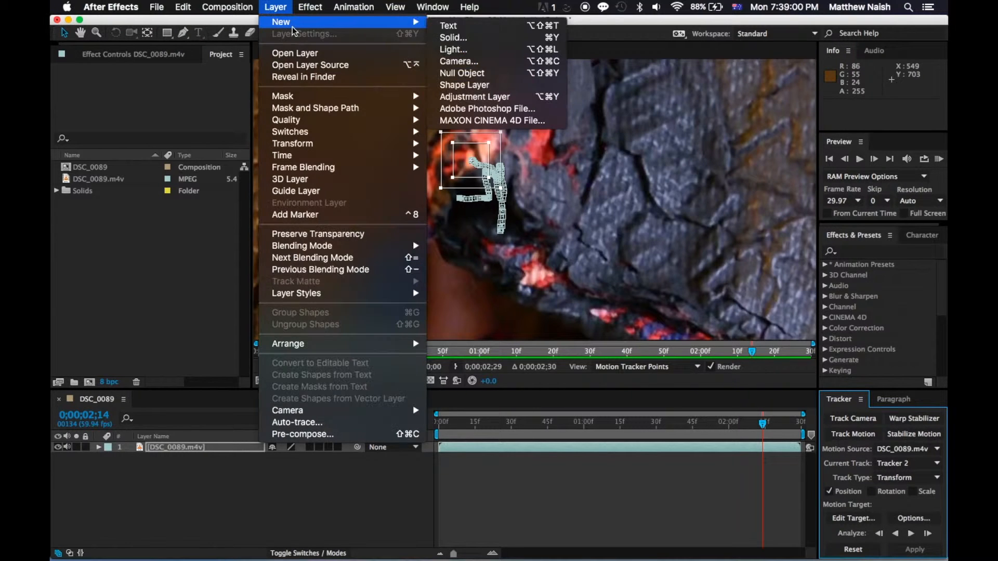
left_click(484, 74)
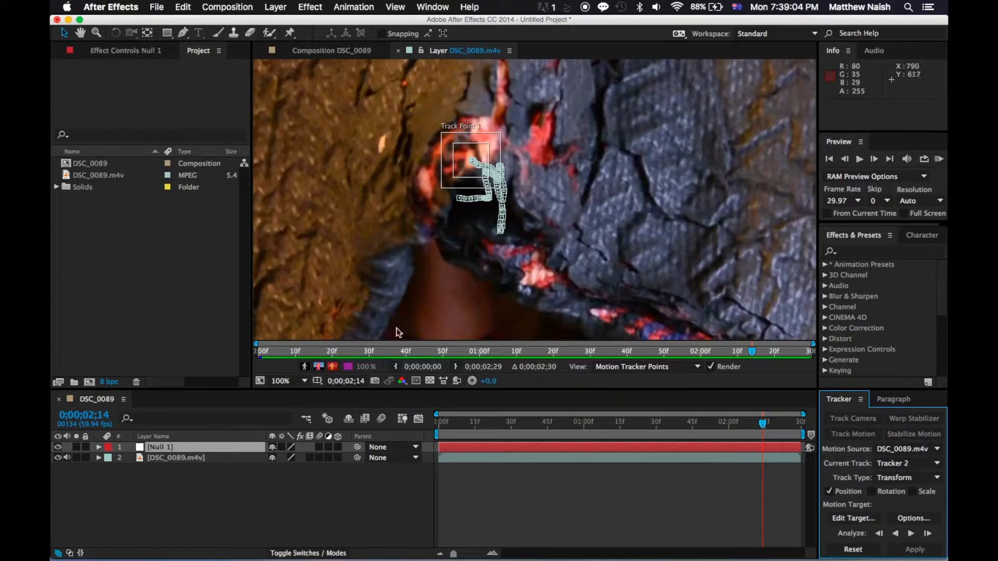
Set the motion target of the DSC_0089.m4v layer's tracker to the layer Null 1
left_click(678, 458)
left_click(859, 517)
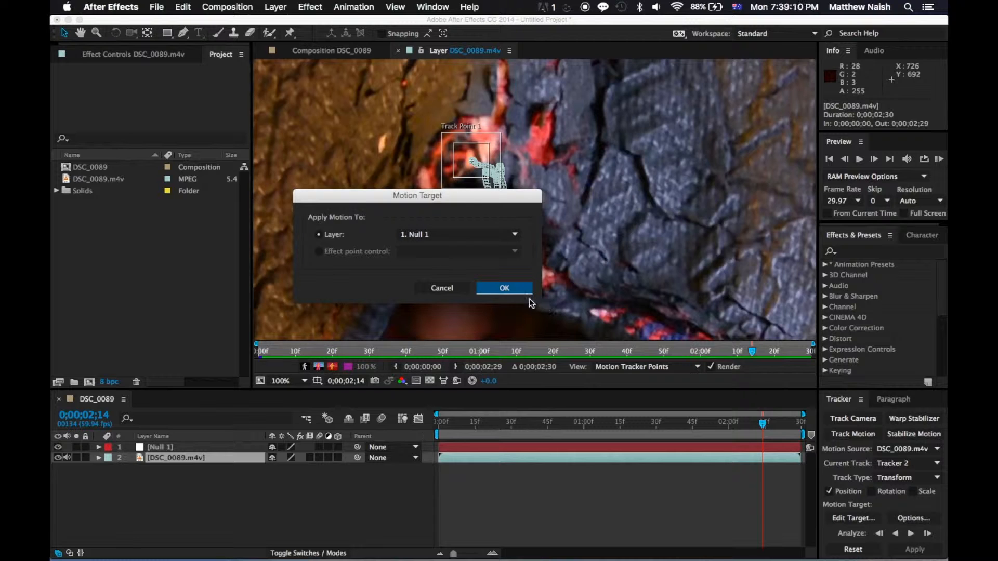
left_click(485, 241)
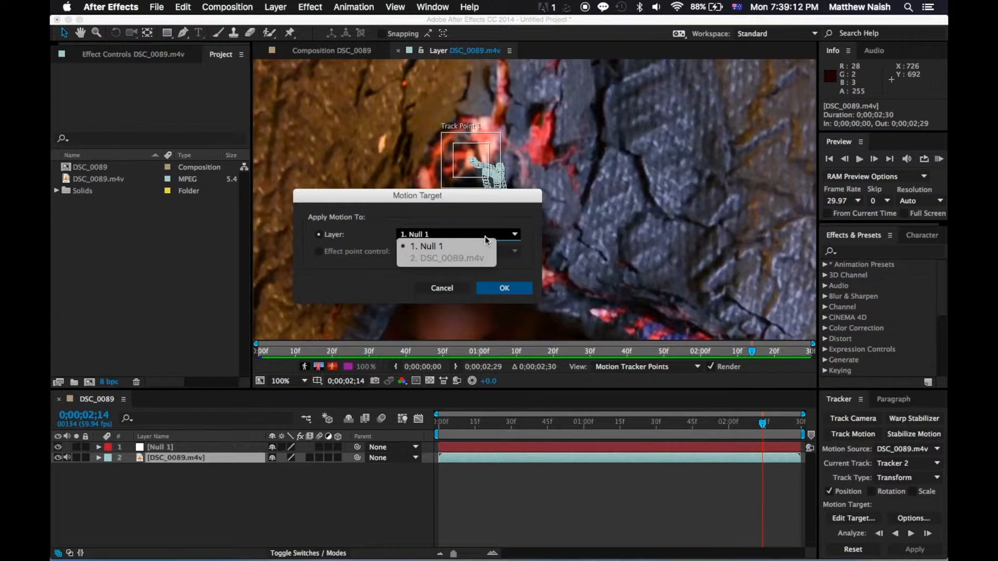
left_click(484, 242)
left_click(504, 288)
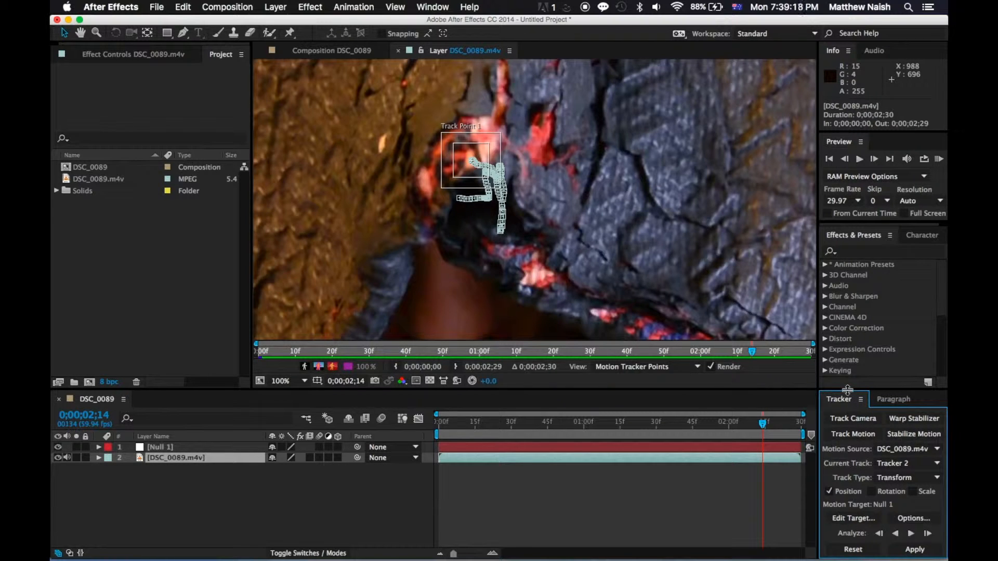
left_click_drag(847, 390, 875, 388)
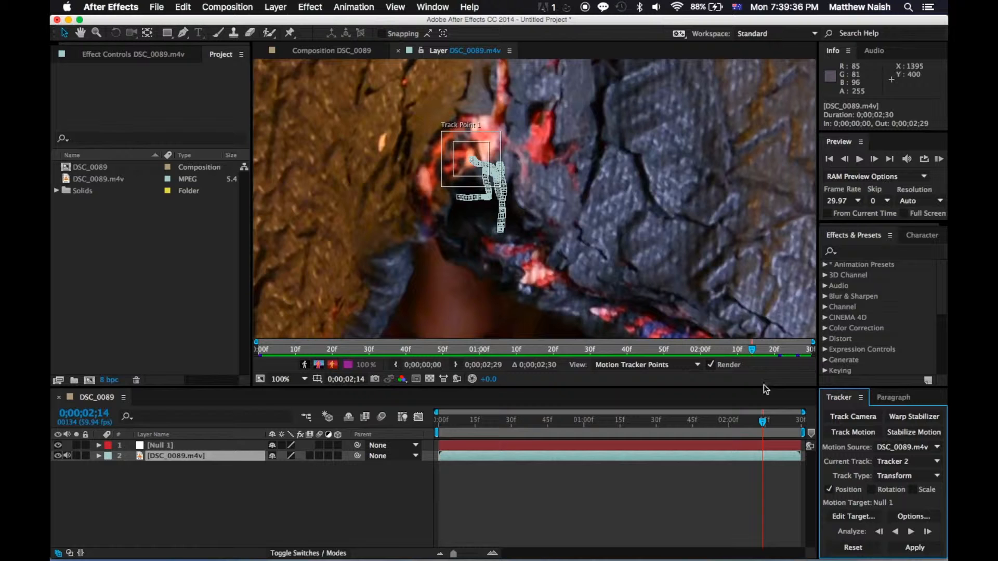
mouse_move(818, 254)
left_mouse_down()
mouse_move(639, 247)
mouse_move(827, 244)
left_mouse_up()
mouse_move(848, 387)
left_mouse_down()
mouse_move(848, 442)
mouse_move(848, 313)
mouse_move(847, 404)
mouse_move(845, 388)
left_mouse_up()
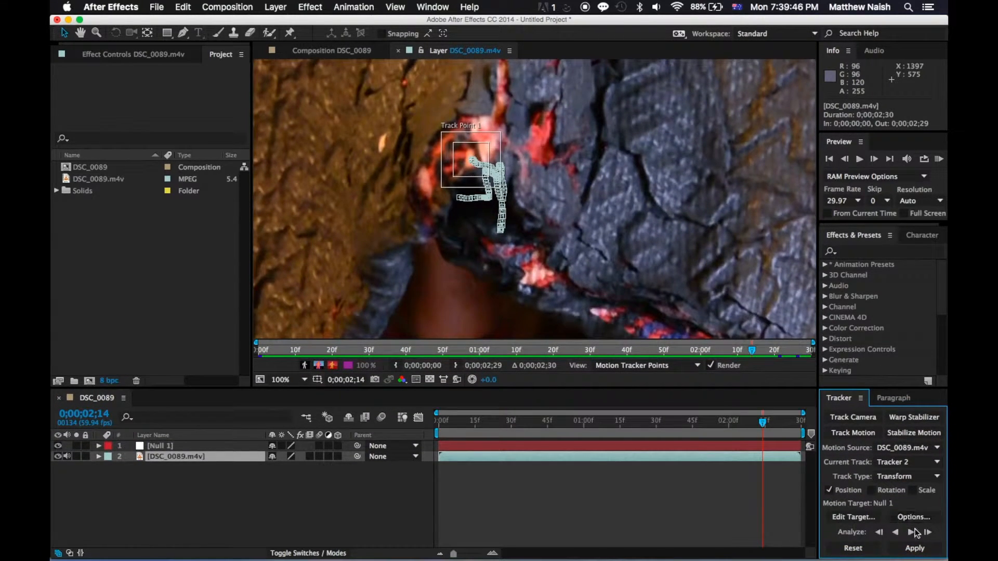
Apply the tracked motion to the null in X and Y, and scrub back to 0;00;01;17 to check it
left_click(915, 548)
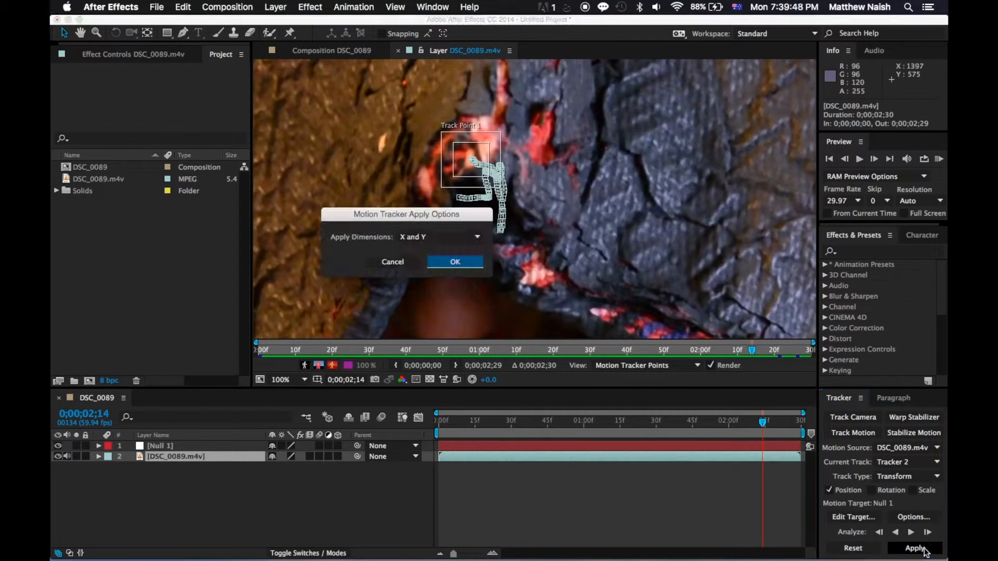
left_click(463, 262)
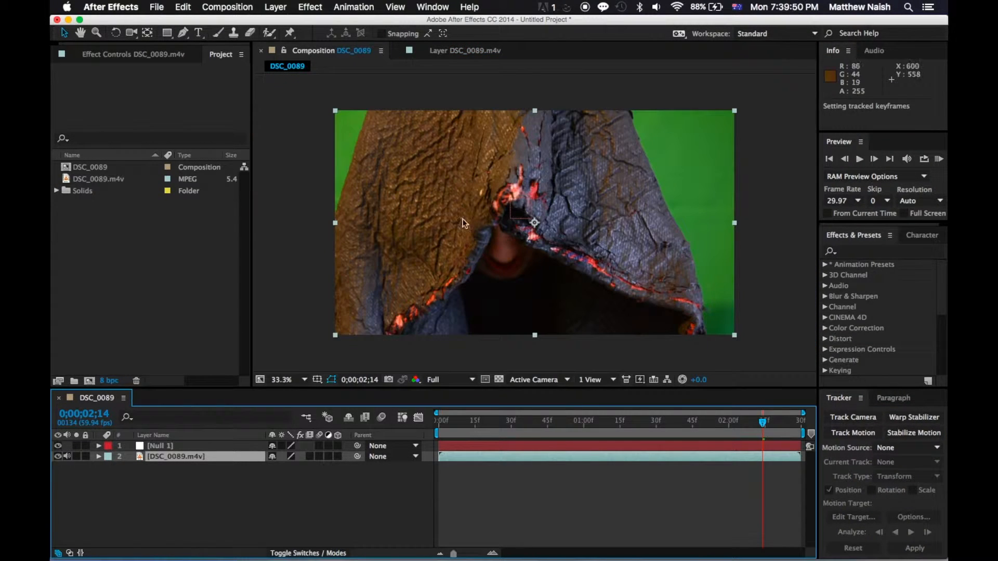
left_click_drag(748, 425, 625, 427)
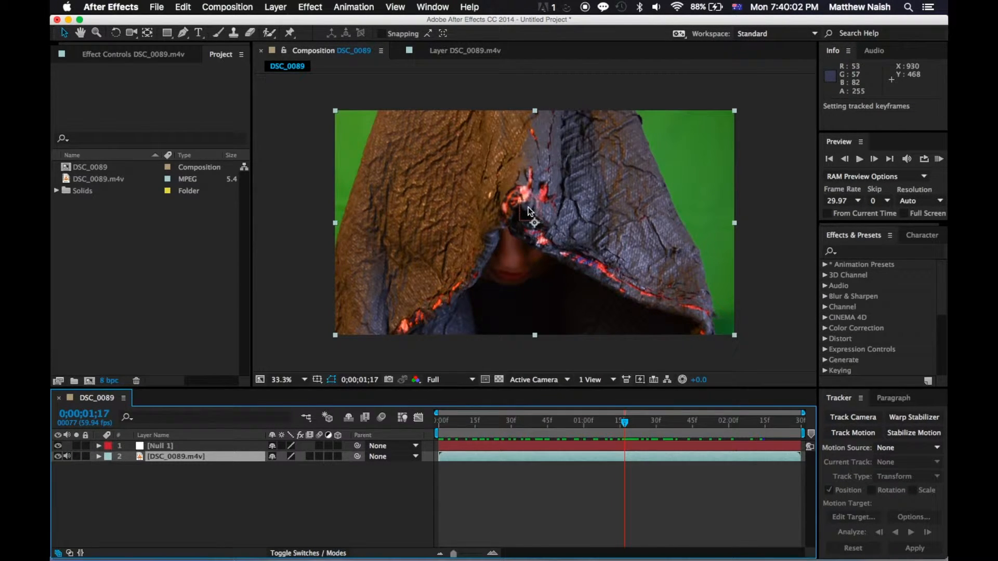
Show the character settings and try the Hand tool by panning the composition view slightly
left_click(922, 235)
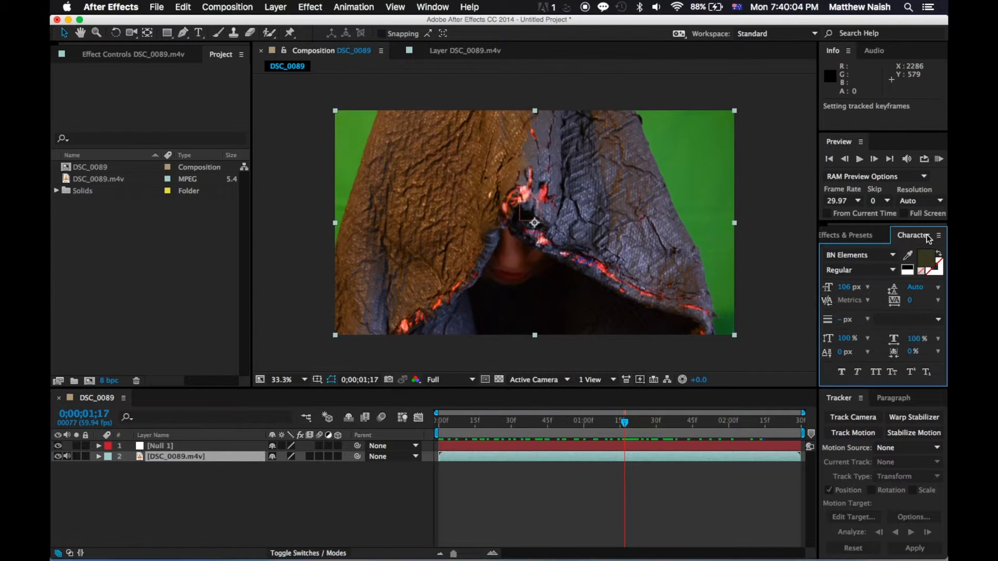
left_click(80, 32)
left_click_drag(438, 165, 456, 176)
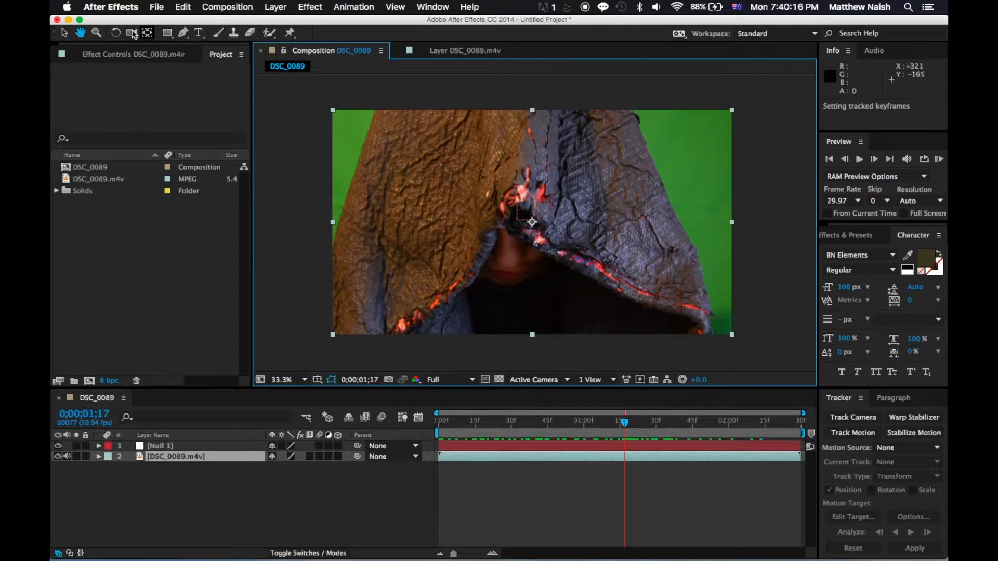
Try rotating the footage layer slightly with the Rotation tool, and undo the rotation
left_click(116, 32)
left_click_drag(509, 171, 483, 141)
key("super+z")
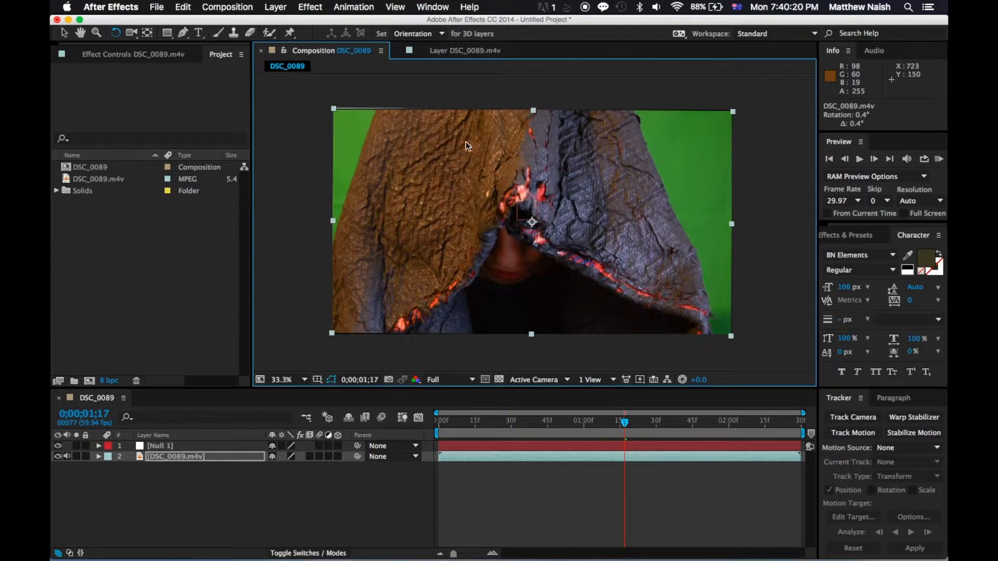
Magnify the composition view to 100% around the glowing spot above the hood's opening and return to the Selection tool
left_click(97, 33)
left_click(543, 202)
left_click(503, 195)
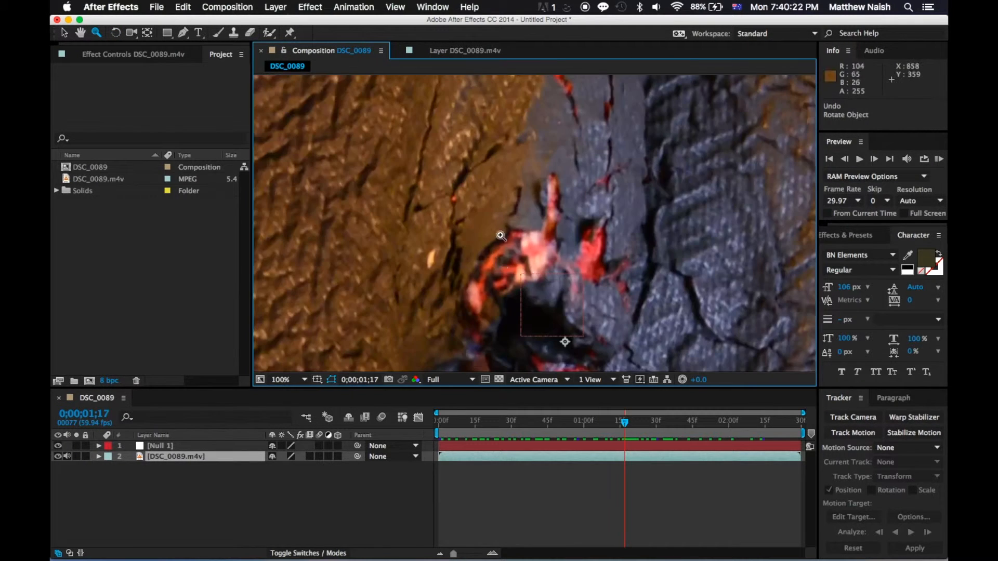
left_click(65, 33)
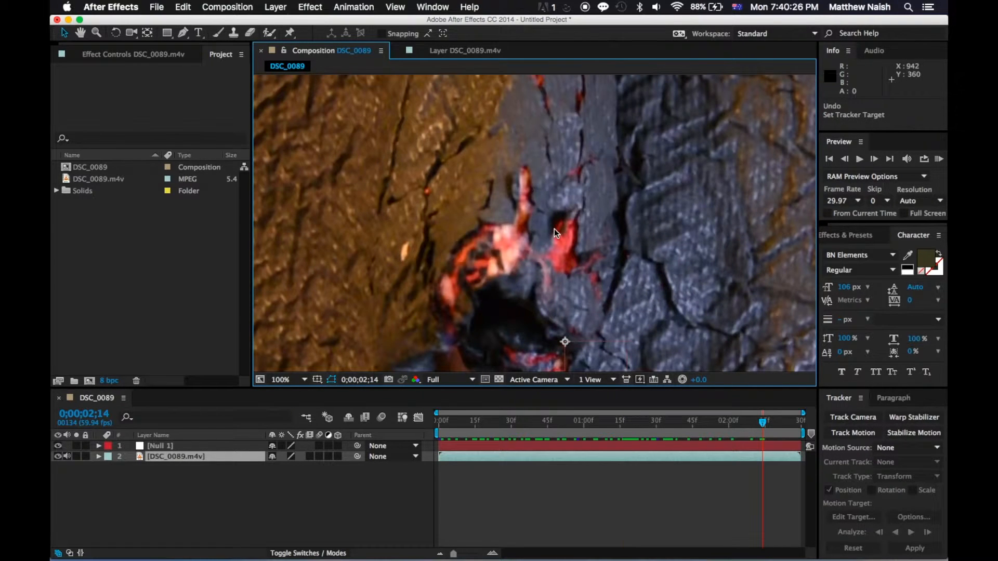
Undo the recent edits back through the tracker target, the null object and the motion tracking
key("super+z")
key("super+z")
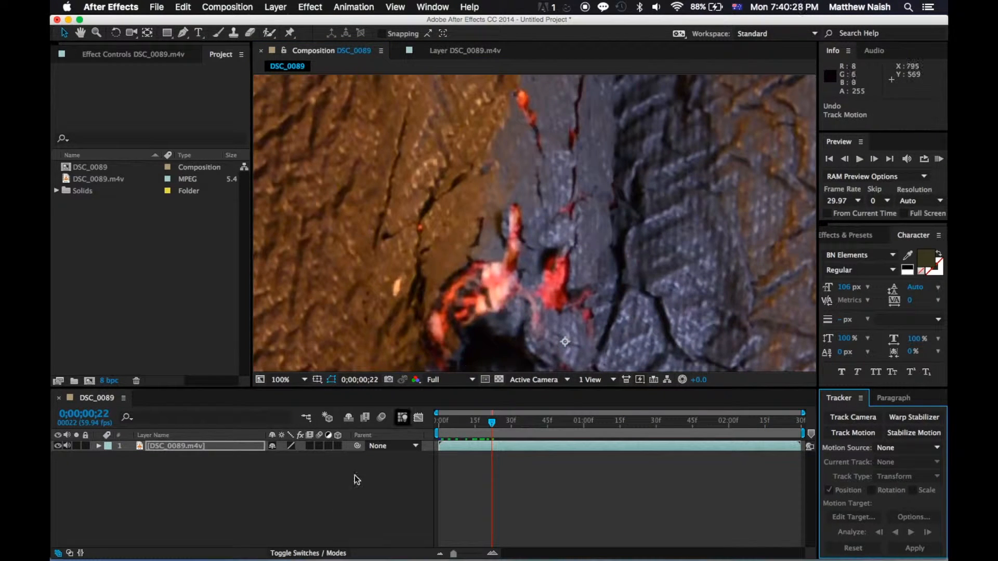
left_click(168, 6)
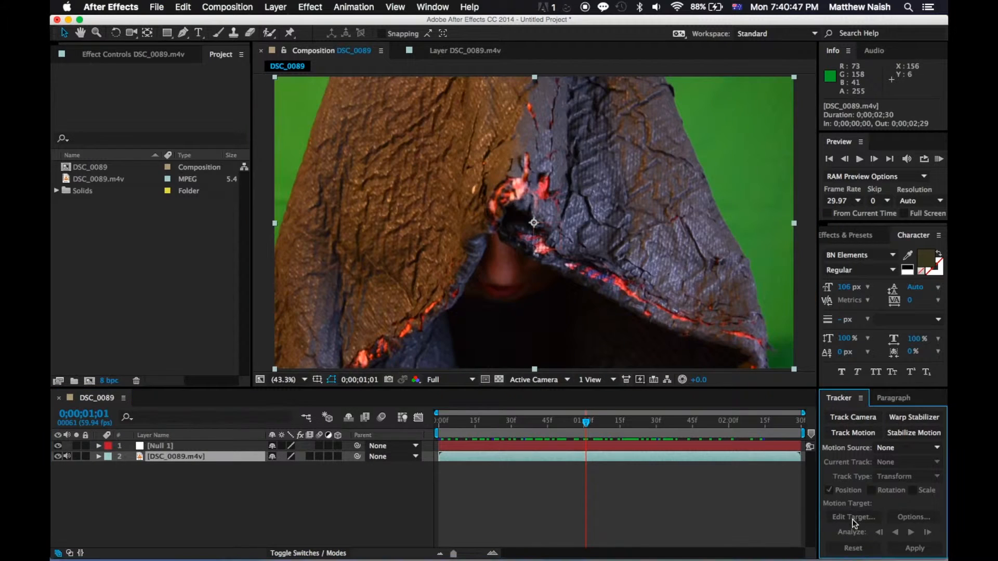
Reopen the tracked DSC_0089.m4v layer view and choose Null 1 as the target for Tracker 2's motion
left_click(399, 513)
left_click(450, 50)
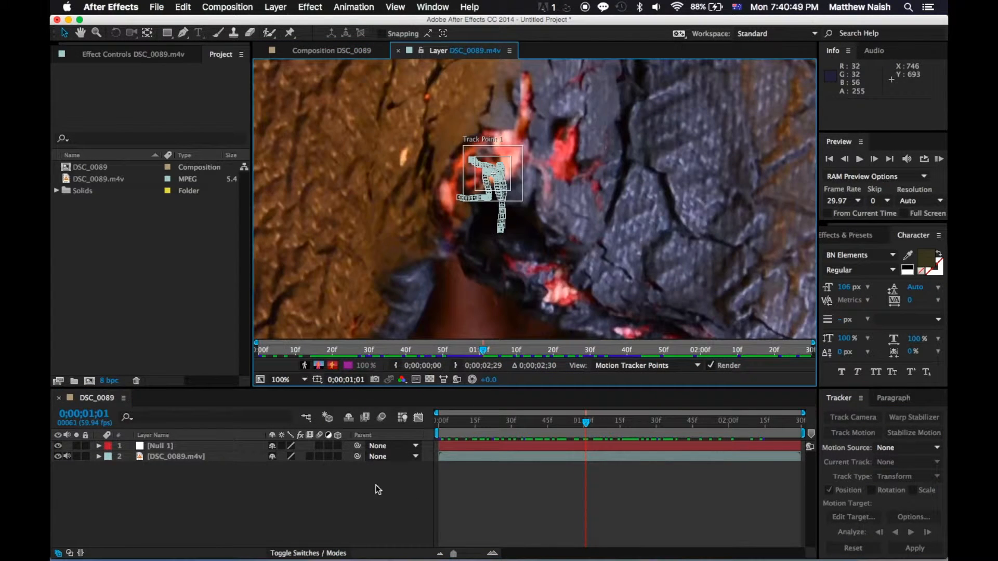
left_click(559, 457)
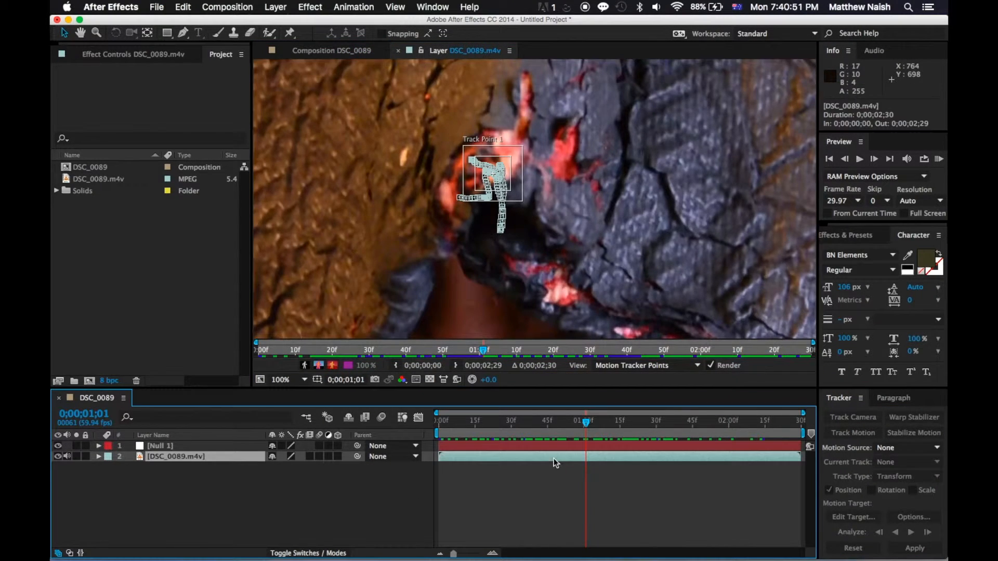
left_click(854, 517)
left_click(514, 235)
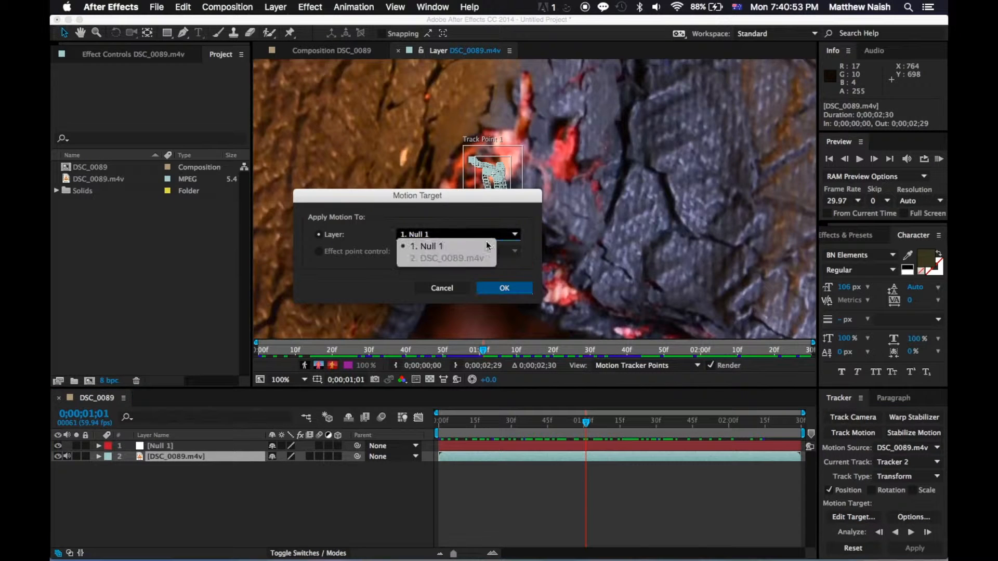
left_click(503, 288)
Apply Tracker 2's motion to Null 1 in X and Y, and scrub to 0;00;00;56 to check the null's movement
left_click(913, 548)
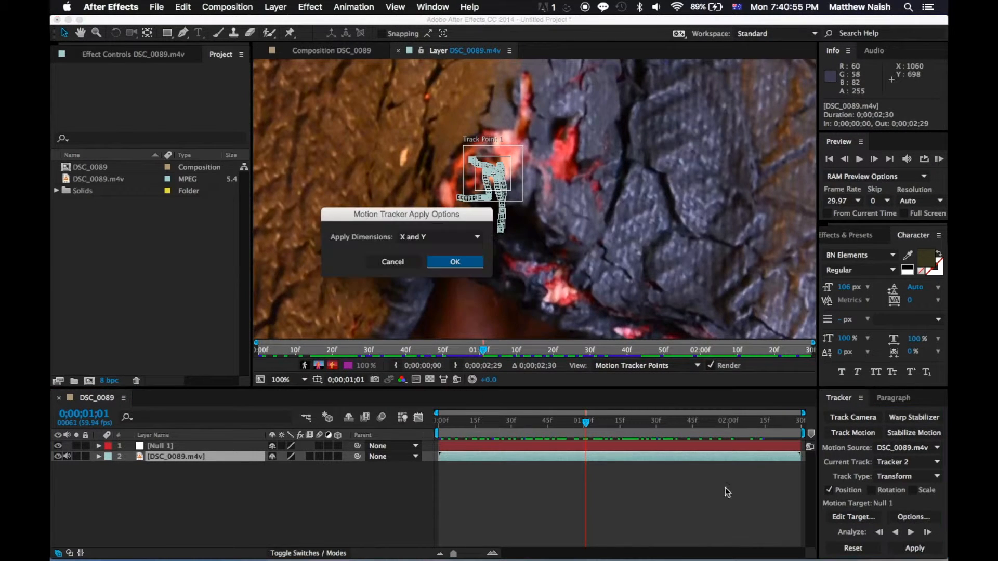
left_click(455, 263)
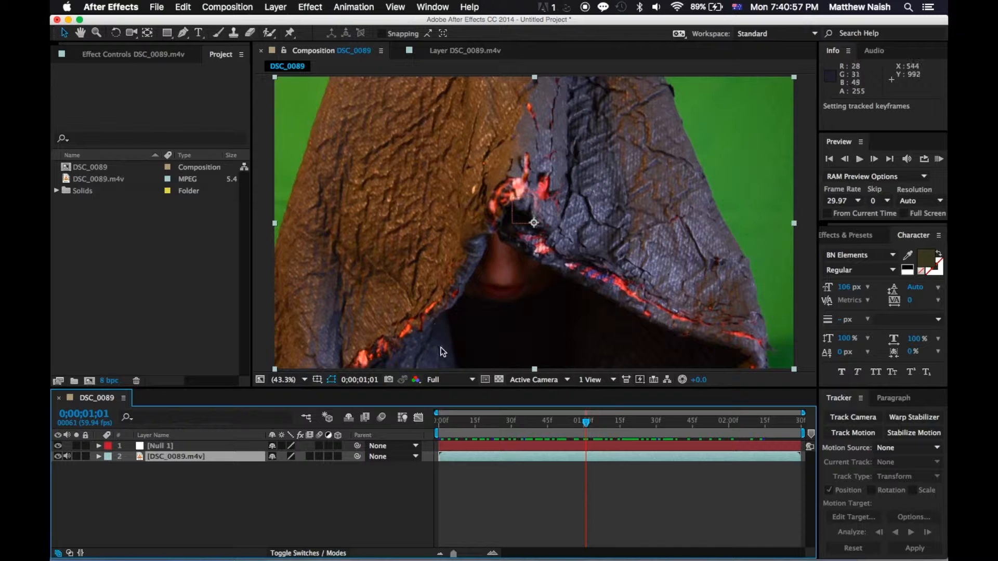
mouse_move(593, 421)
left_mouse_down()
mouse_move(624, 421)
mouse_move(574, 421)
left_mouse_up()
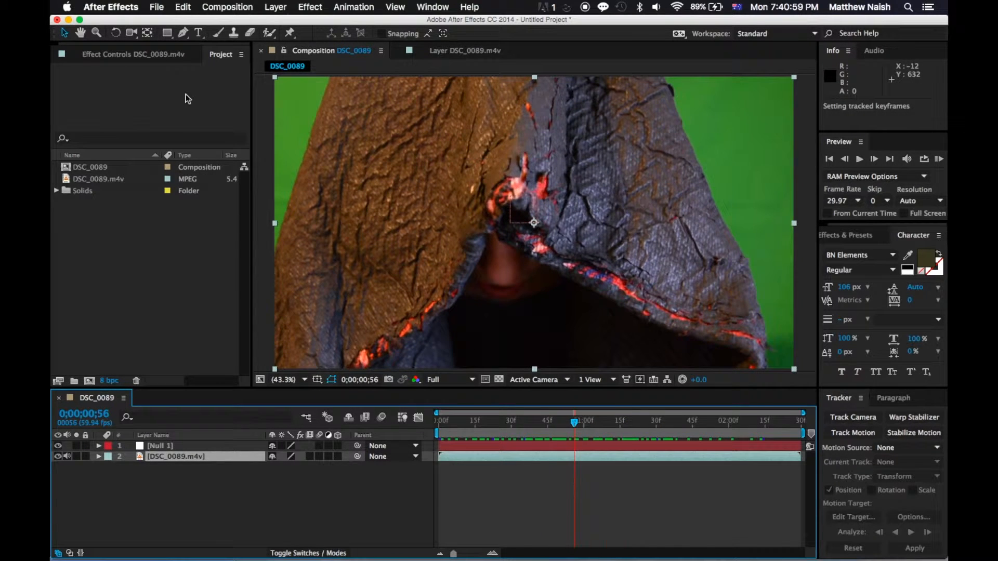
Draw a paragraph text box over the brown half of the hood and fill it with the sample text "ghrbr je kbgrenr jebvibrv"
left_click(199, 33)
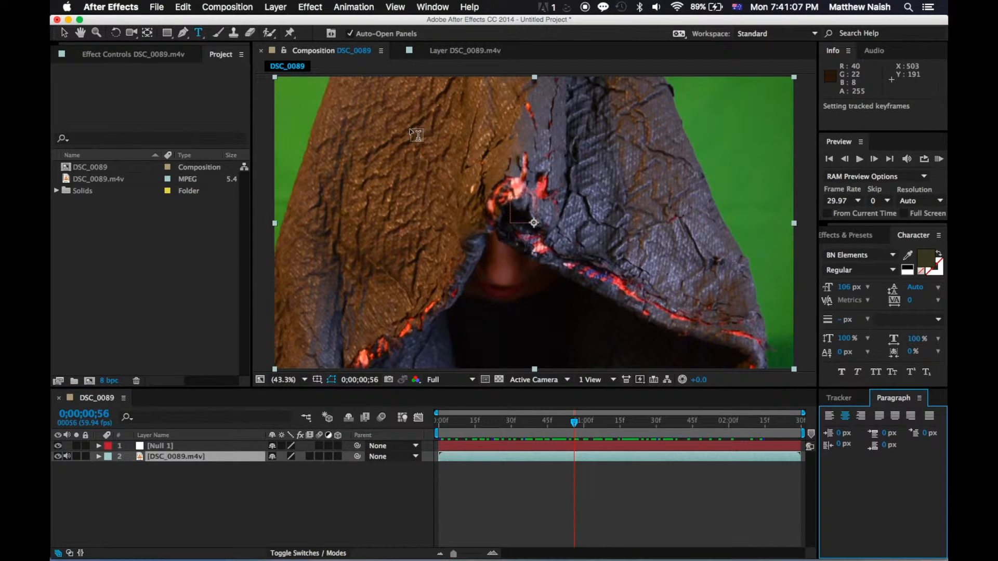
left_click(353, 114)
left_click_drag(352, 114, 459, 187)
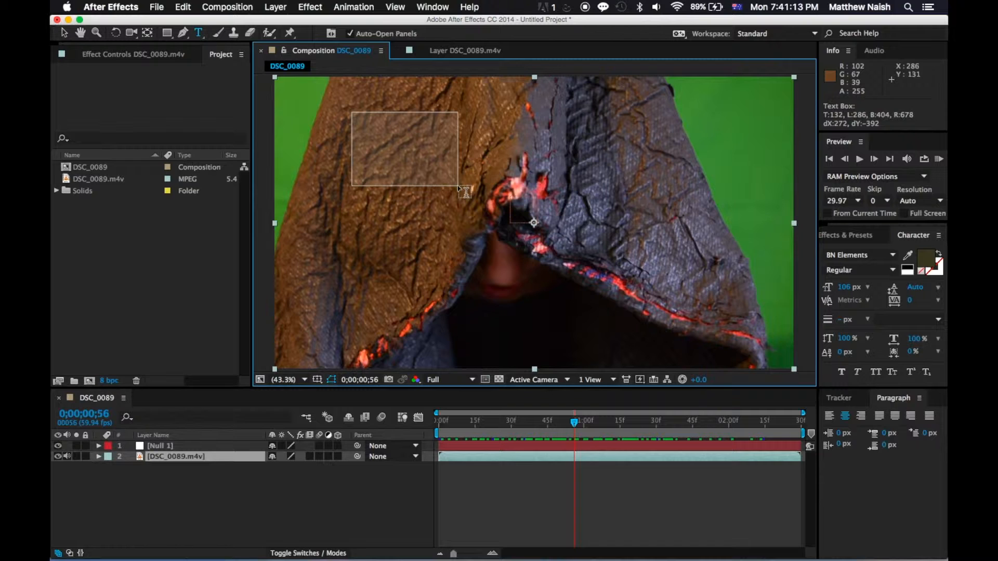
left_click_drag(463, 191, 494, 217)
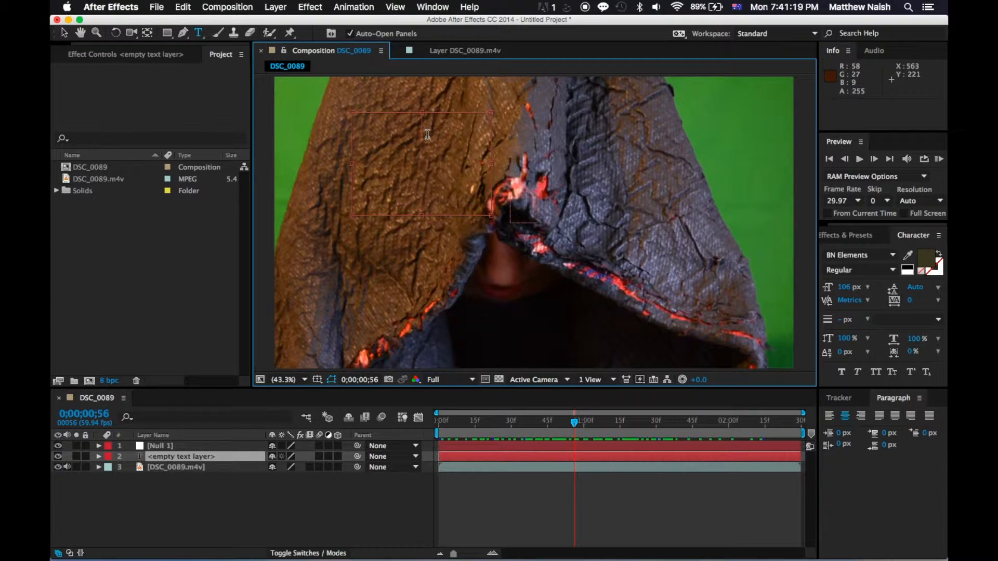
type("gorqr je vkoigrenr jelnviurv")
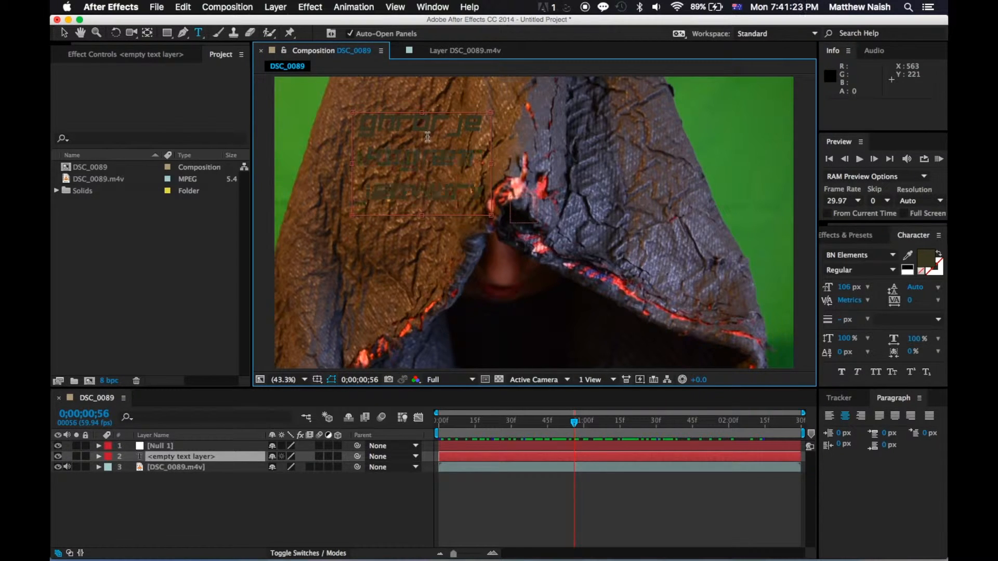
Select all of the sample text and set its fill colour to bright red
double_click(442, 183)
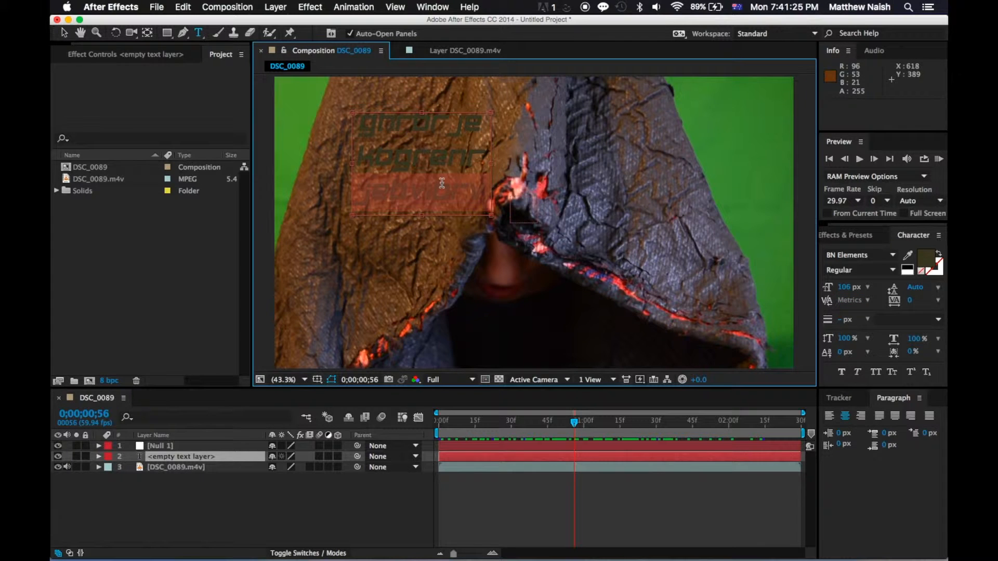
left_click(442, 183)
triple_click(450, 185)
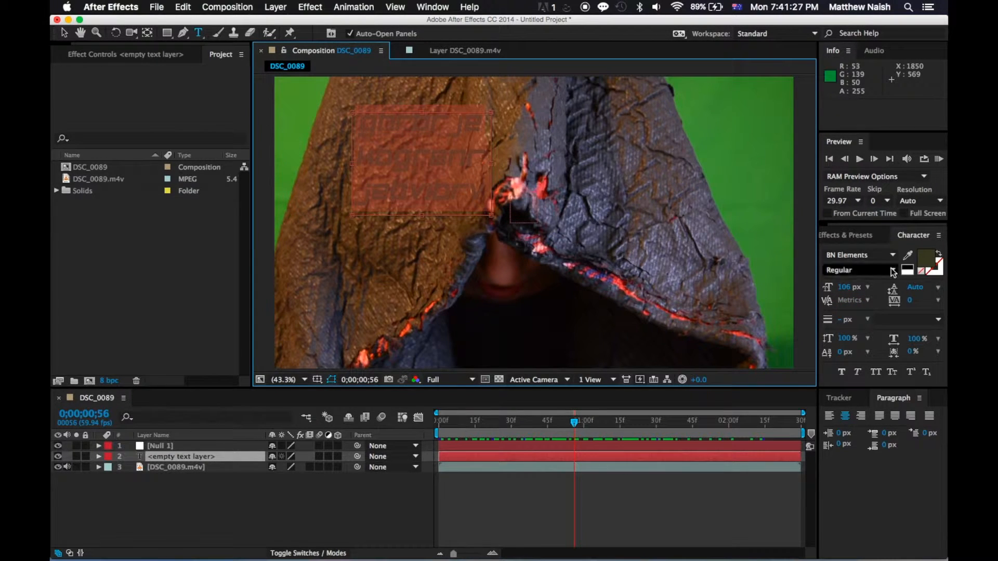
left_click(931, 262)
left_click_drag(261, 181, 260, 110)
left_click_drag(121, 130, 243, 99)
left_click(361, 117)
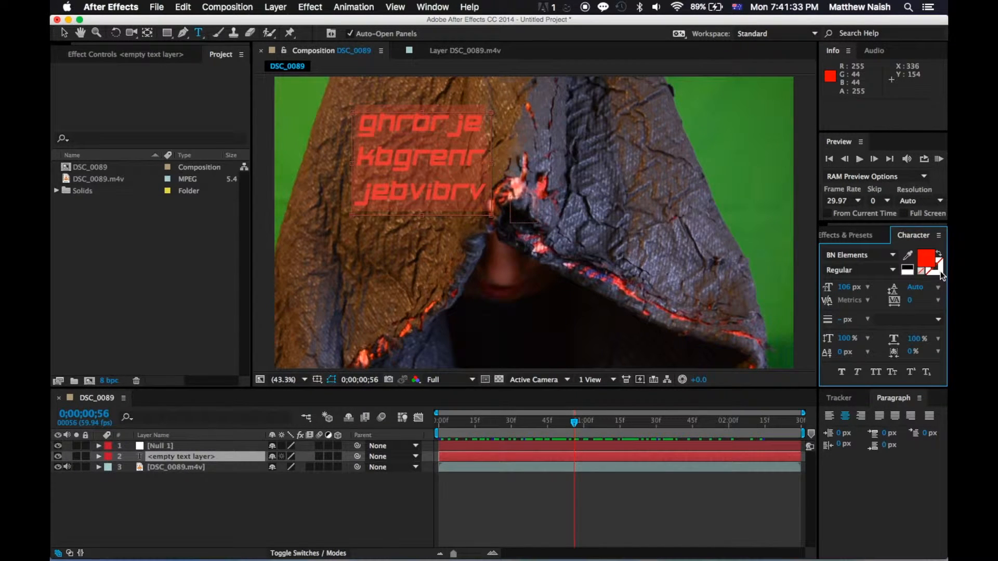
Give the sample text a light grey stroke with the colour D0D0D0
left_click(941, 273)
left_click(941, 273)
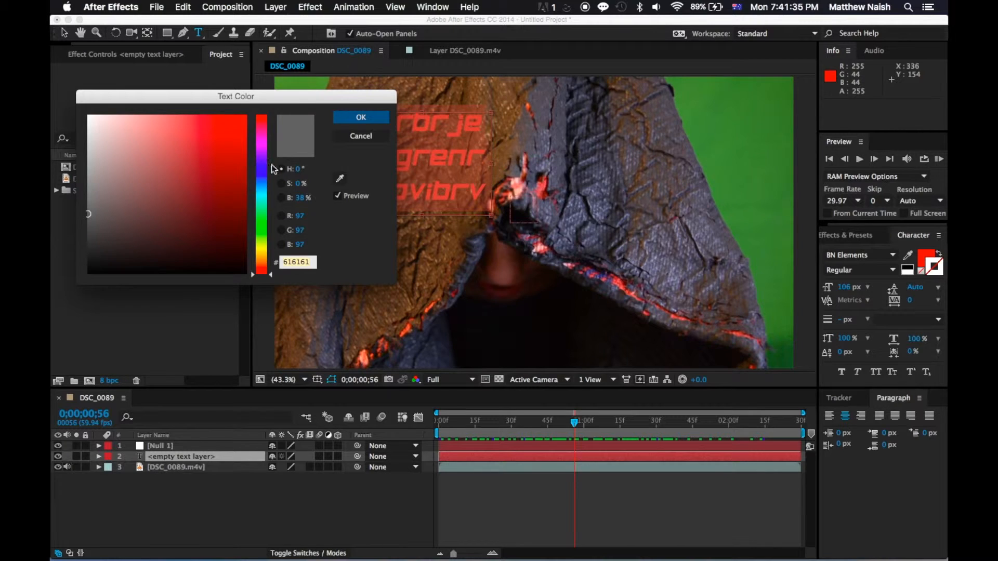
left_click(261, 125)
mouse_move(222, 128)
left_mouse_down()
mouse_move(165, 148)
mouse_move(59, 143)
left_mouse_up()
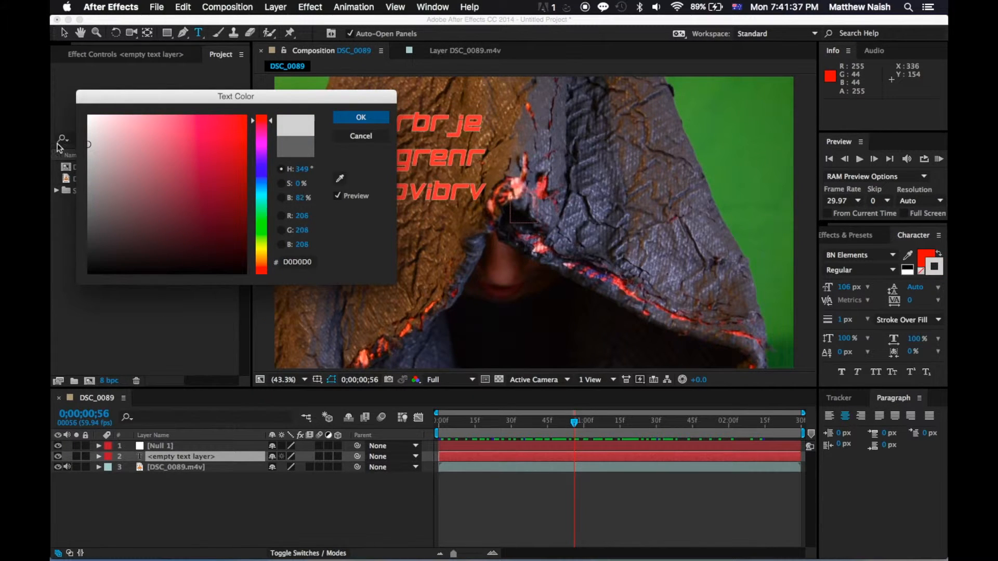
left_click(371, 120)
Select all of the sample text and set its font to Bookman Old Style in the Regular style
left_click(416, 133)
left_click_drag(362, 128, 486, 204)
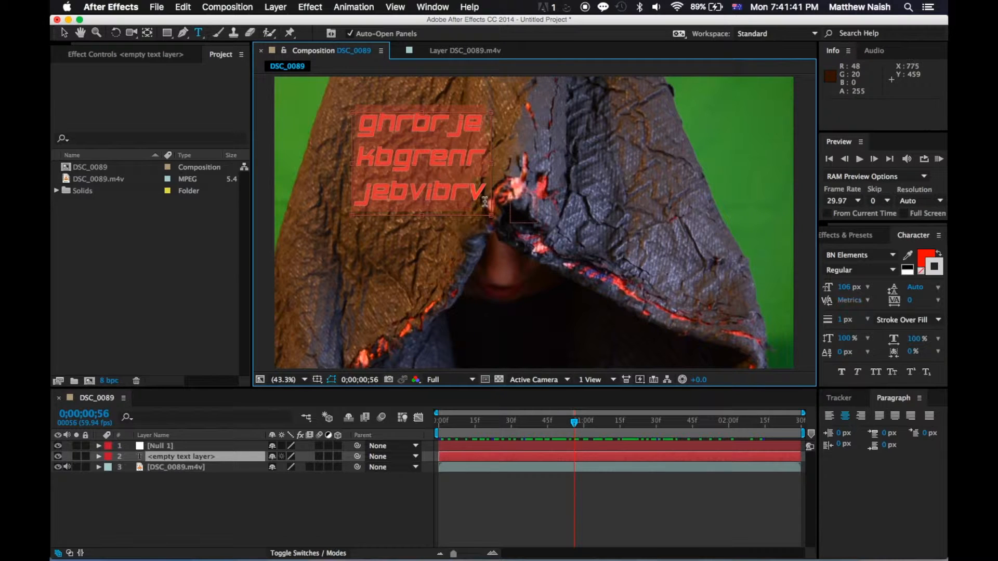
left_click(839, 259)
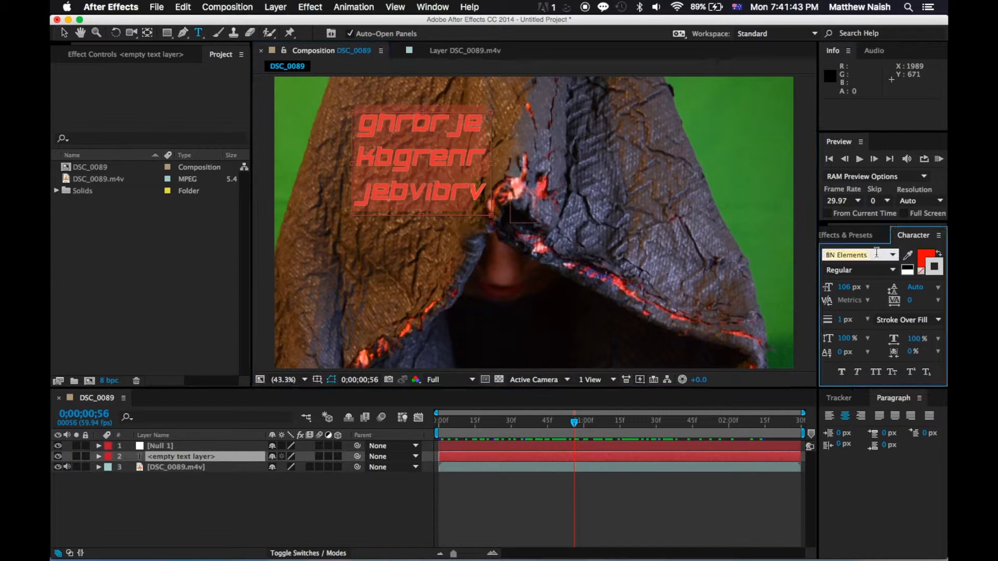
left_click(891, 256)
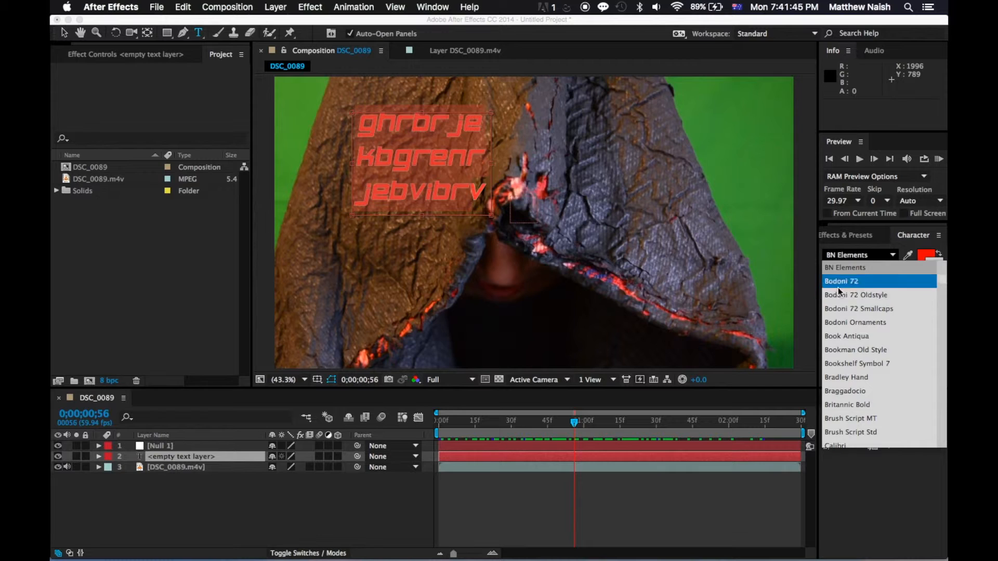
left_click(848, 349)
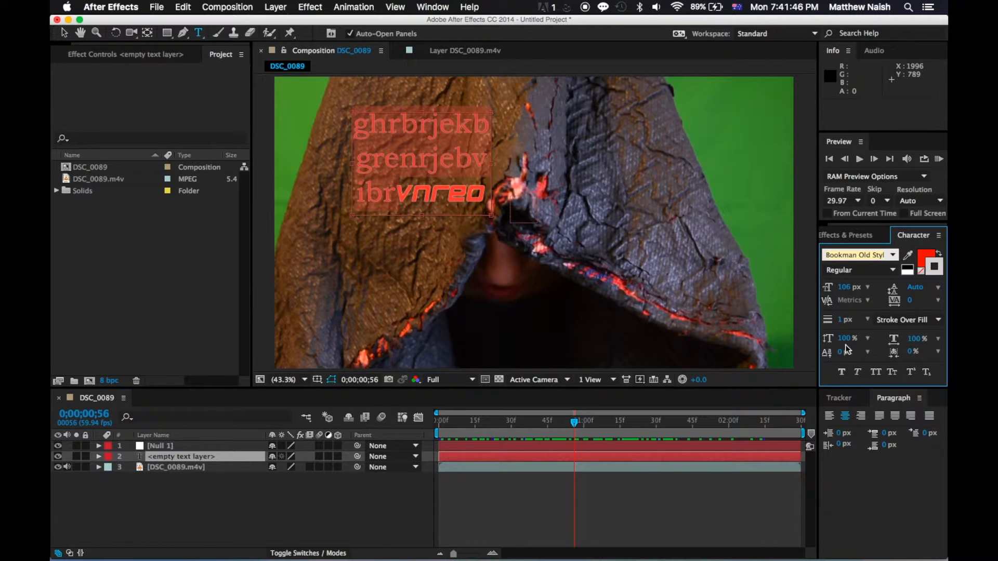
left_click(876, 271)
left_click(893, 270)
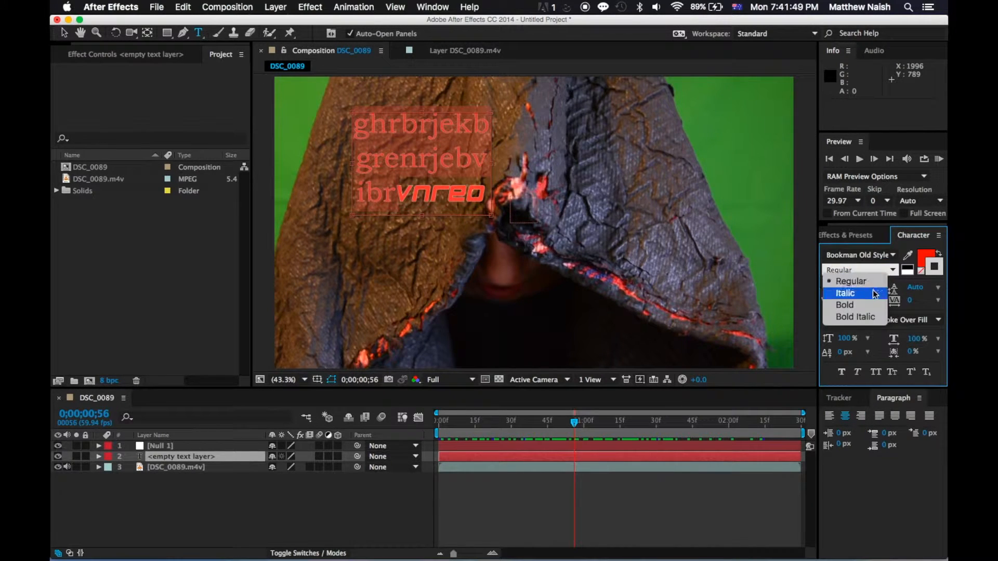
left_click(892, 272)
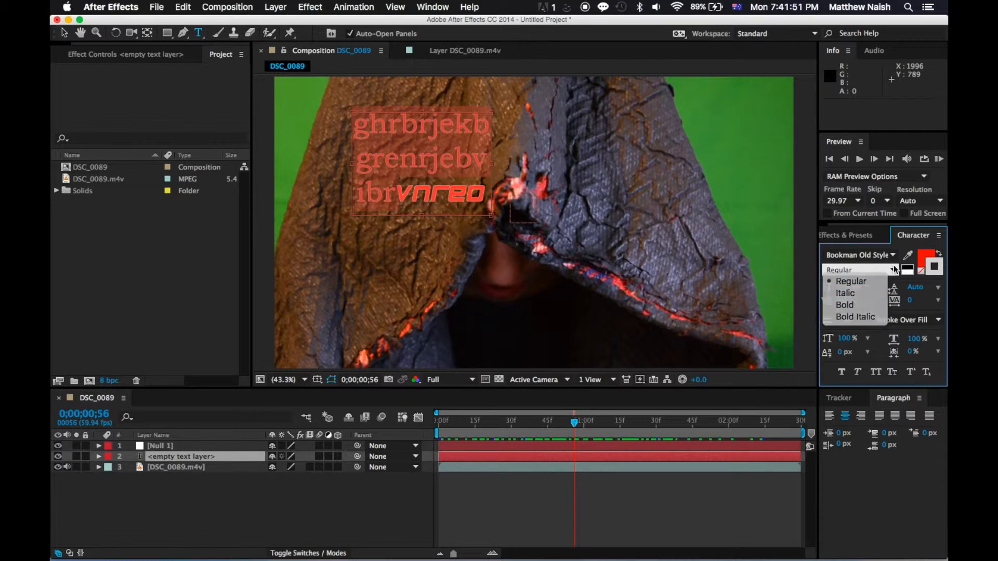
Set the selected text's font size to 58 px and its vertical scale to 130%, and finish editing the text layer
left_click_drag(843, 291, 821, 298)
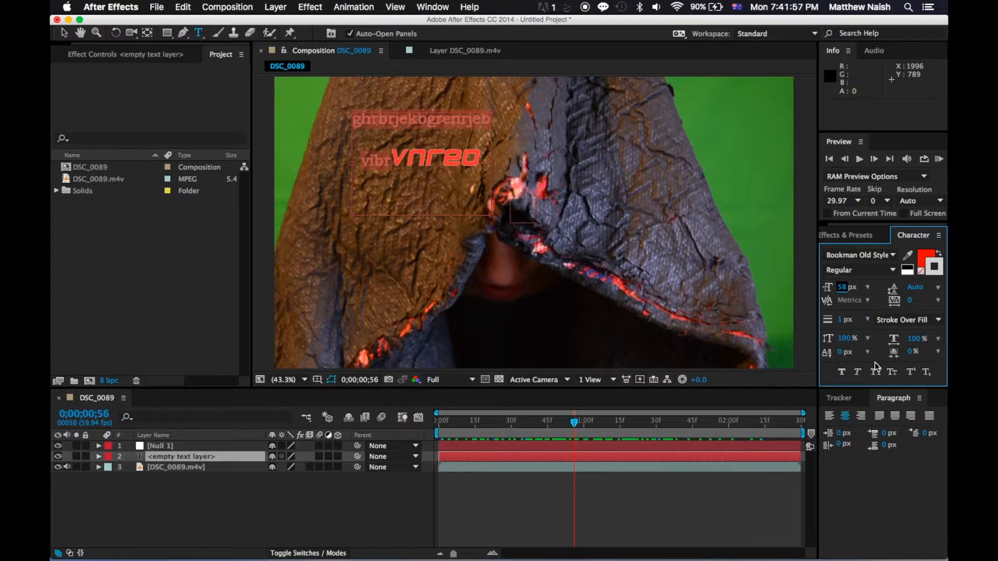
mouse_move(845, 339)
left_mouse_down()
mouse_move(863, 336)
mouse_move(833, 338)
mouse_move(854, 334)
left_mouse_up()
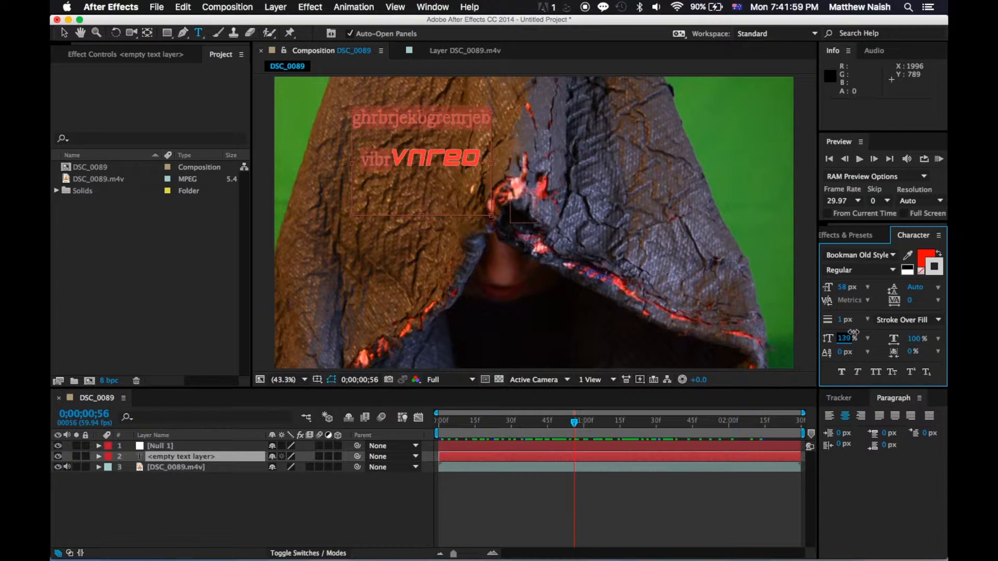
left_click_drag(914, 338, 914, 338)
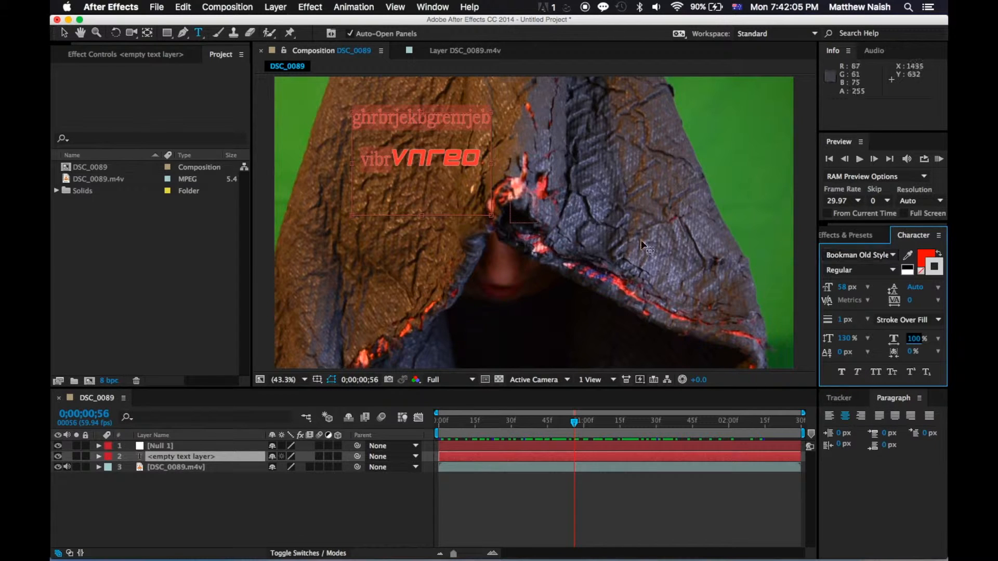
left_click(397, 289)
left_click(190, 454)
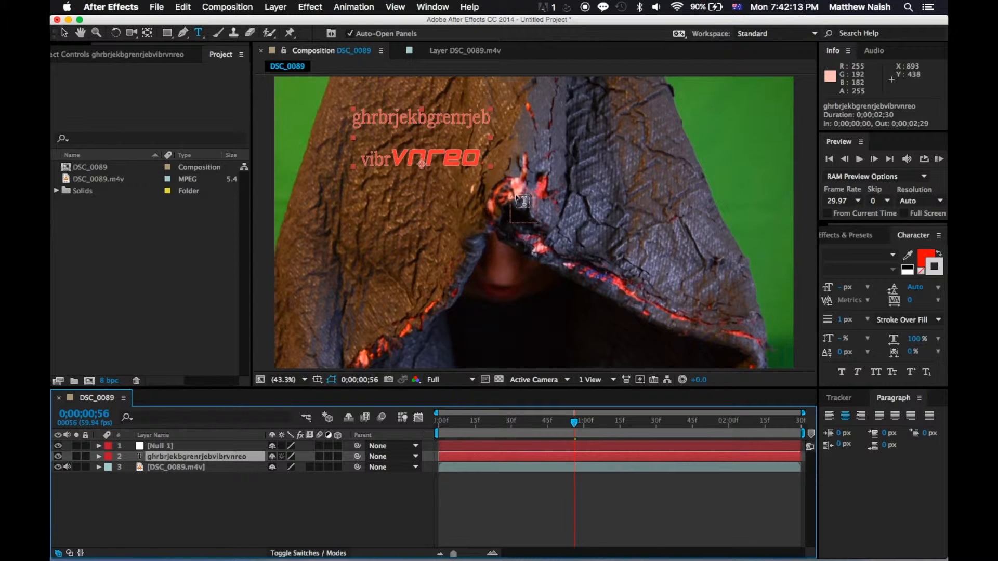
Parent the text layer to Null 1 and scrub to 0;00;01;23 to check that the text follows the null
key("v")
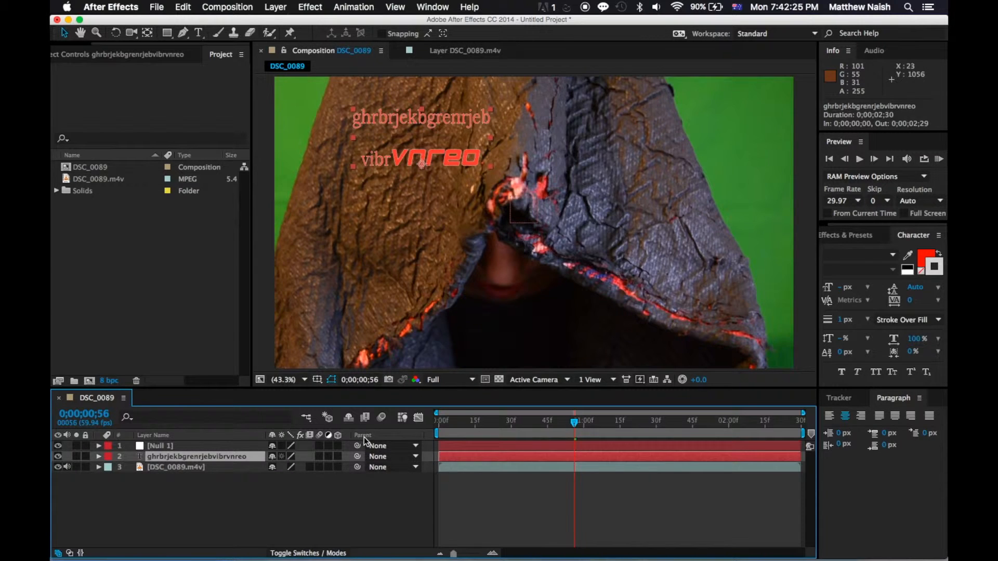
left_click(307, 553)
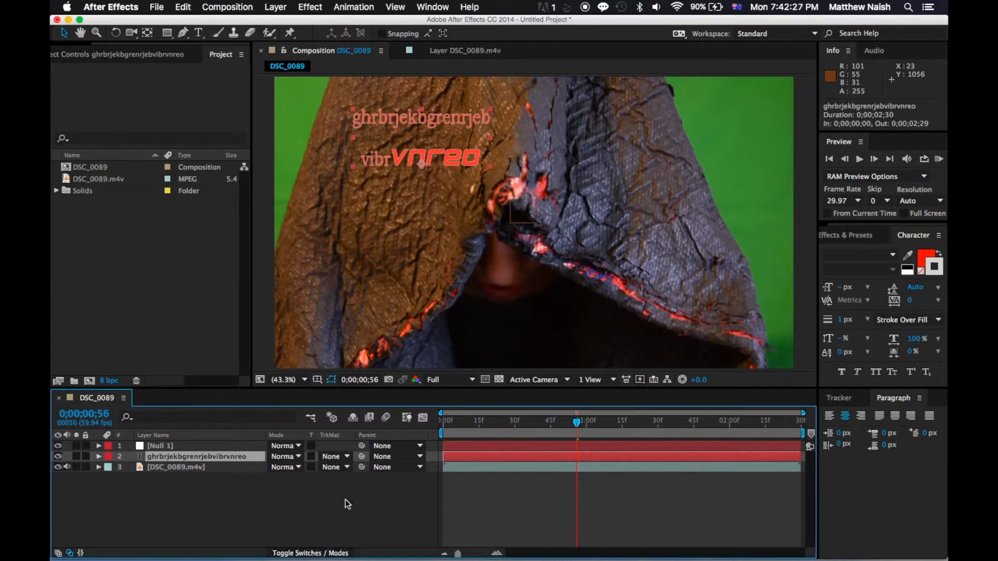
left_click(337, 553)
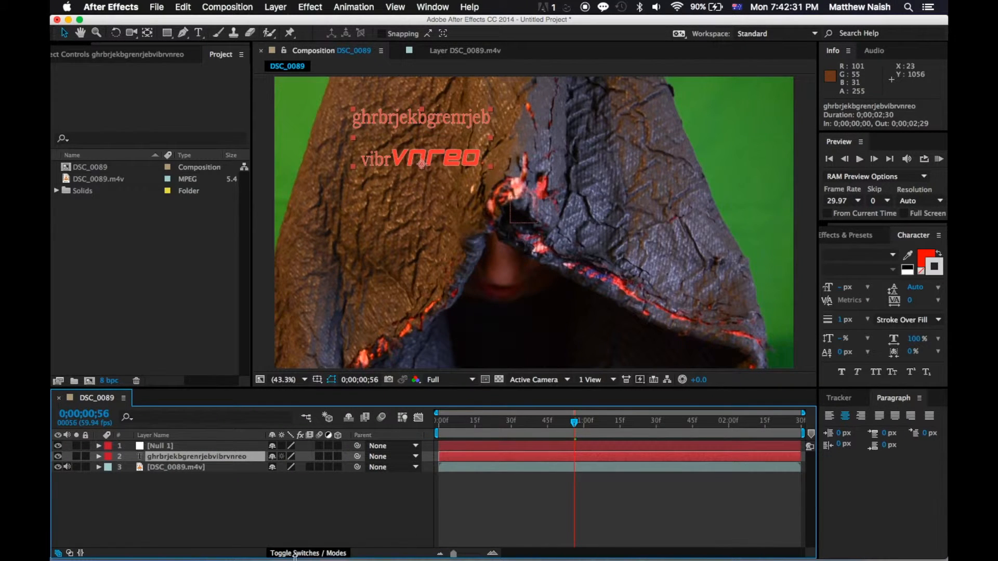
left_click(324, 554)
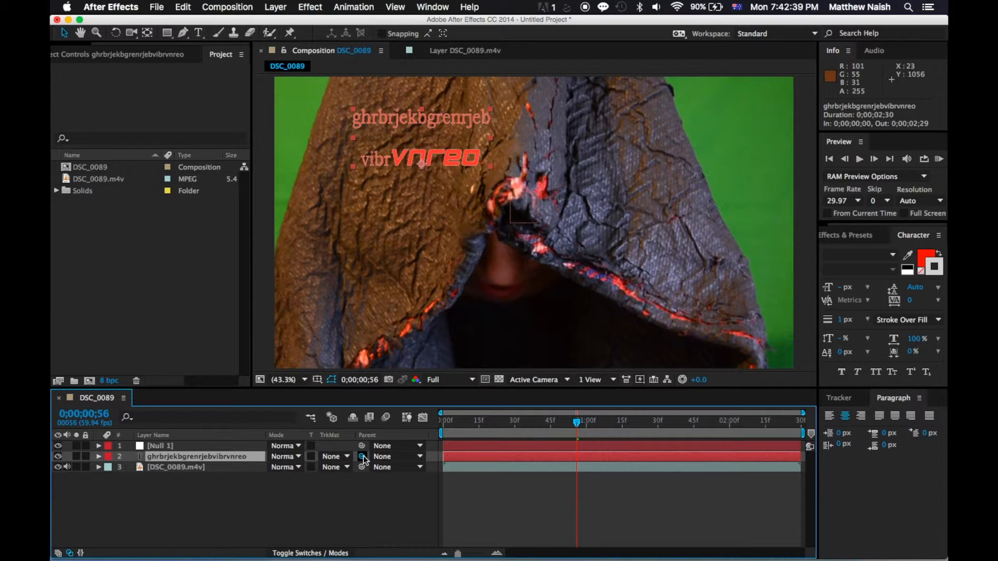
left_click_drag(363, 456, 277, 452)
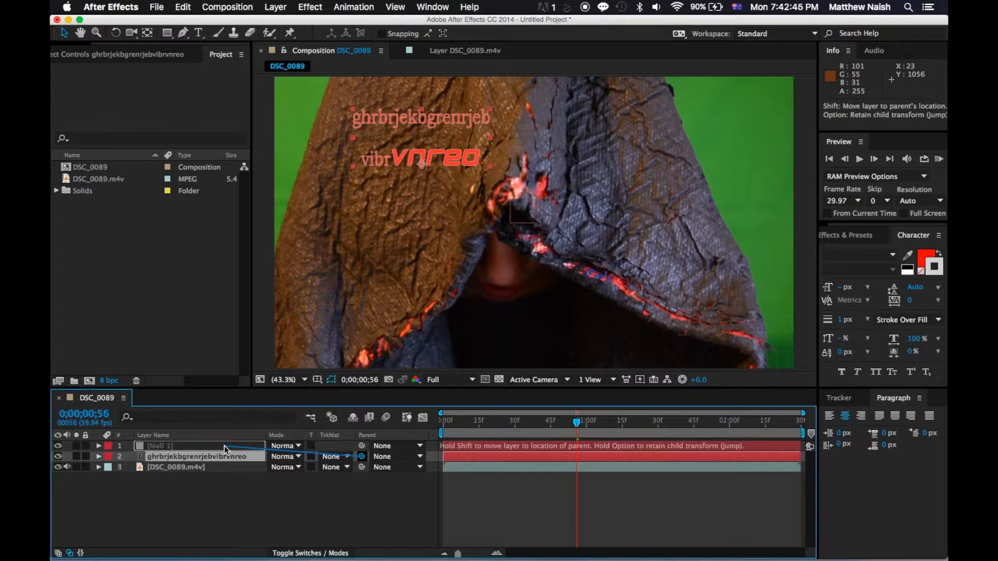
left_click_drag(224, 445, 224, 447)
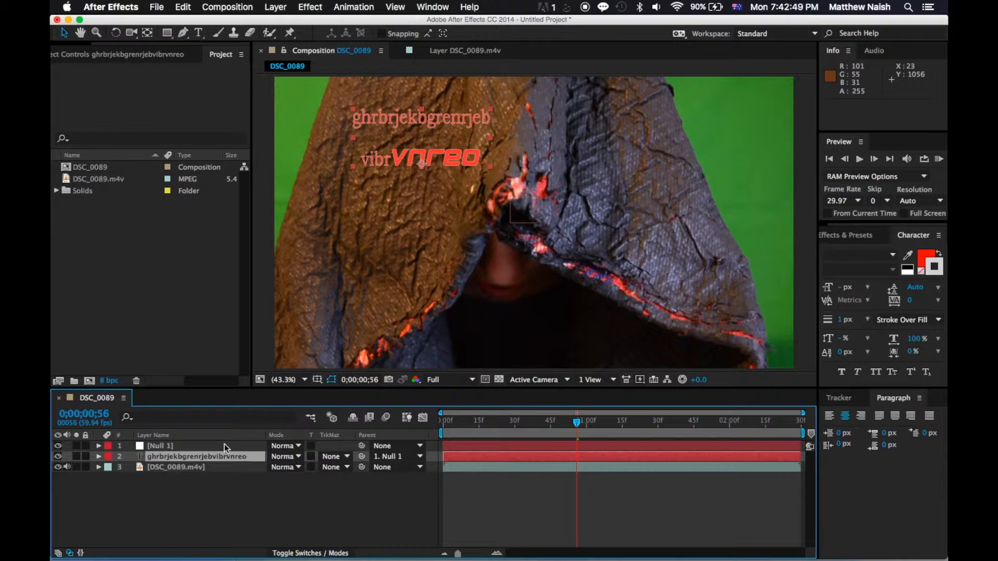
left_click_drag(577, 423, 639, 447)
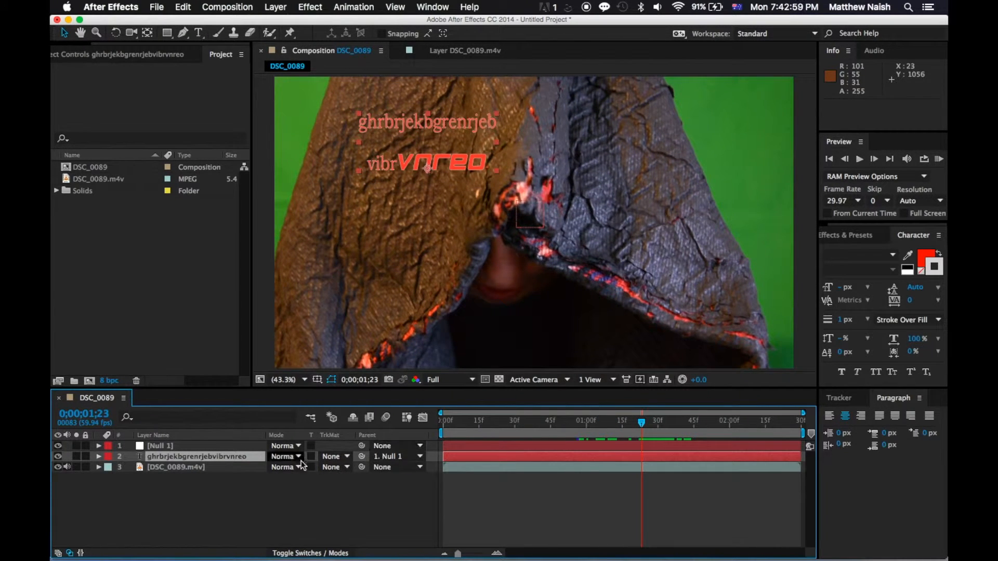
Make the DSC_0089.m4v layer 3D, try rotating it slightly in the composition view, and undo the rotation
left_click(304, 553)
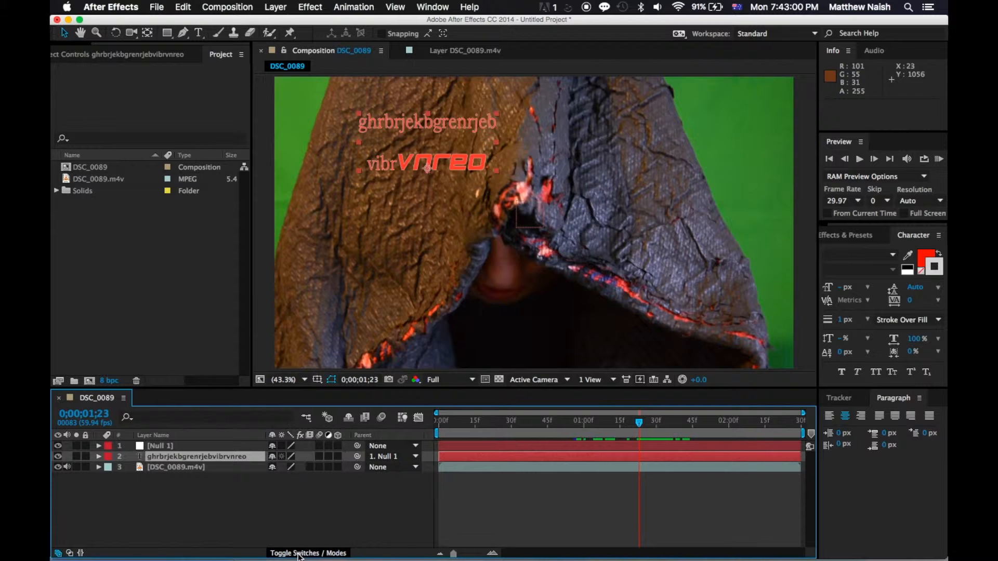
left_click(337, 468)
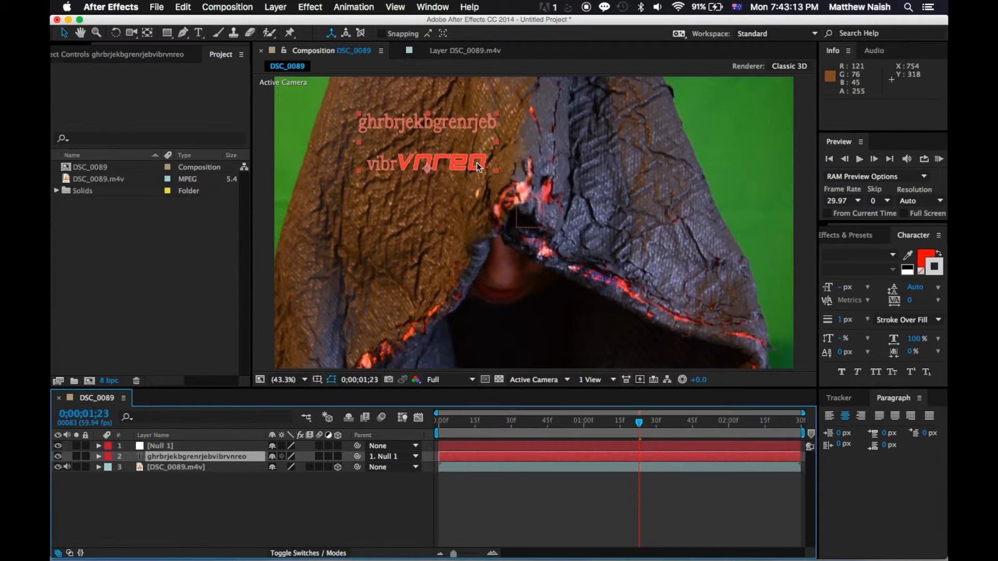
key("w")
left_click_drag(370, 227, 430, 242)
key("ctrl+z")
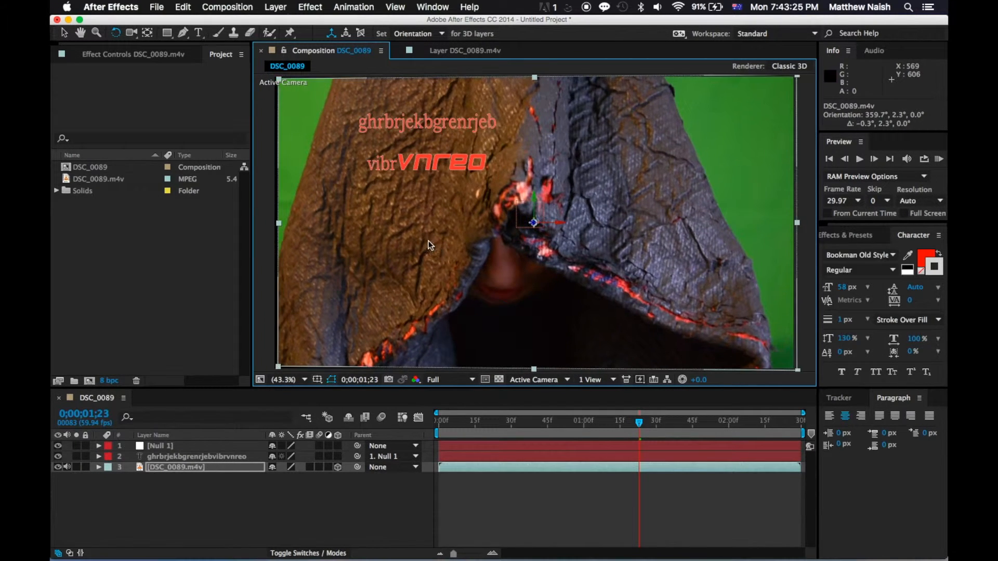
Check the available 3D renderer options in the composition's advanced settings and close the settings without changing anything
left_click(791, 69)
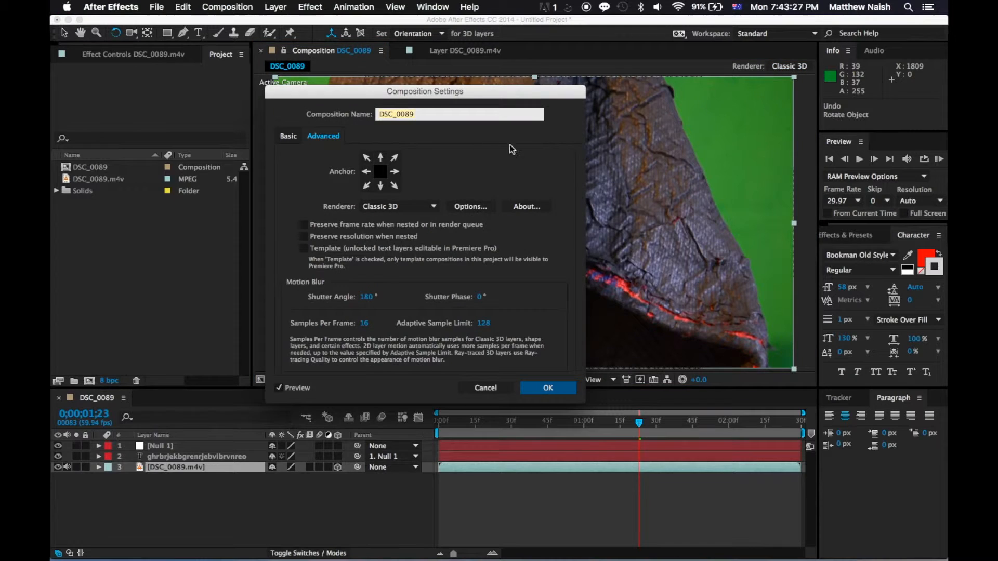
left_click(404, 207)
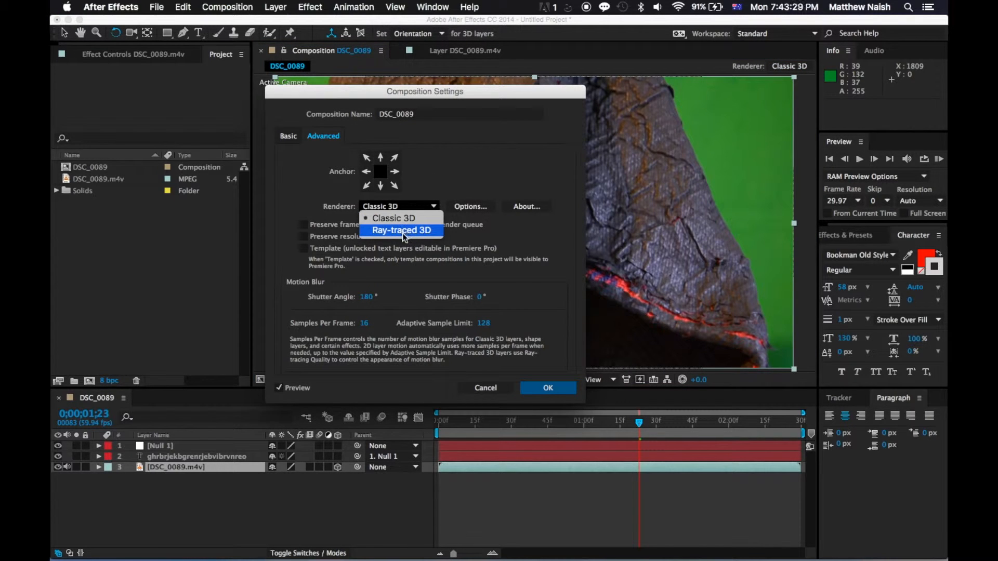
left_click(485, 387)
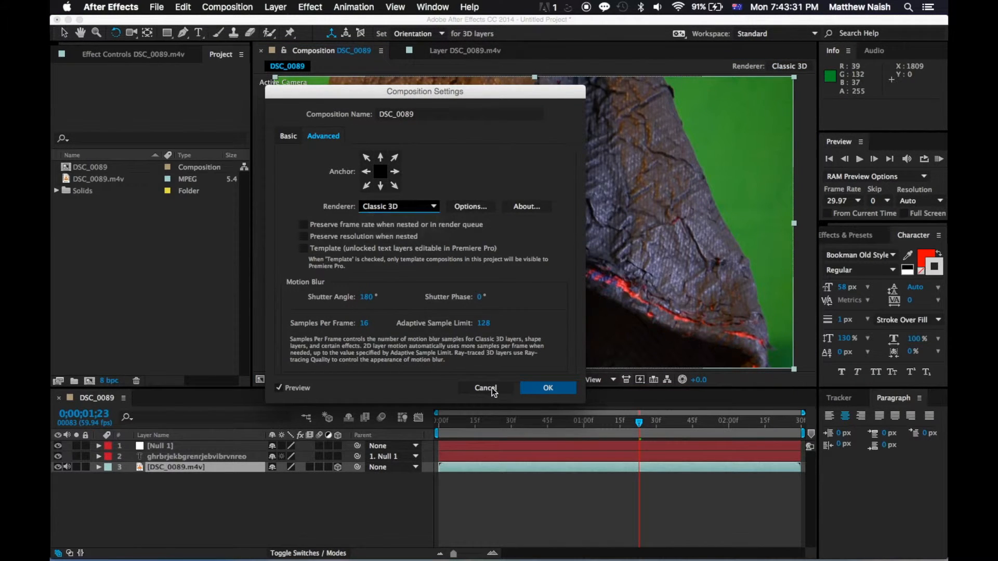
left_click(486, 388)
Return to the Selection tool and turn off 3D for the DSC_0089.m4v layer
left_click(287, 500)
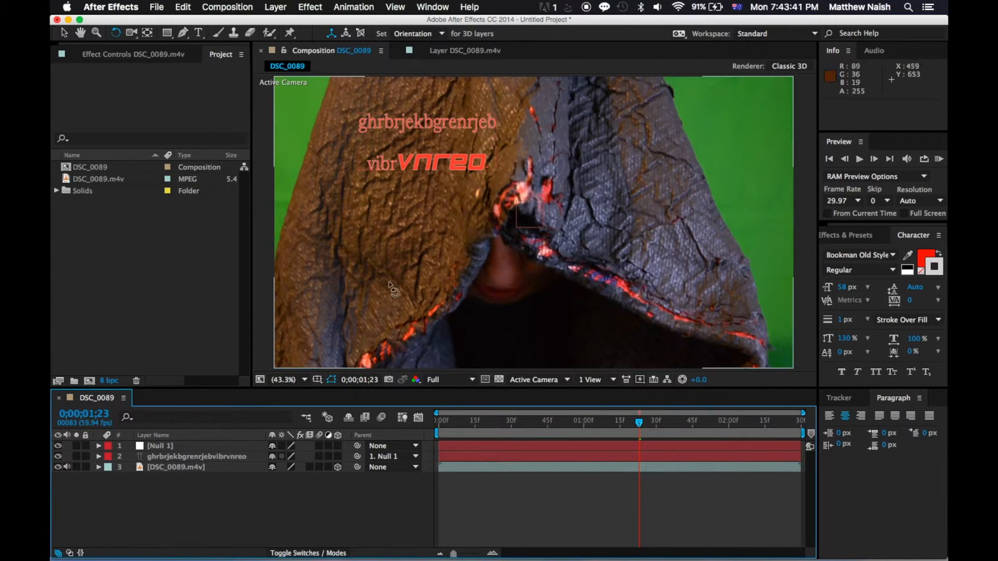
key("v")
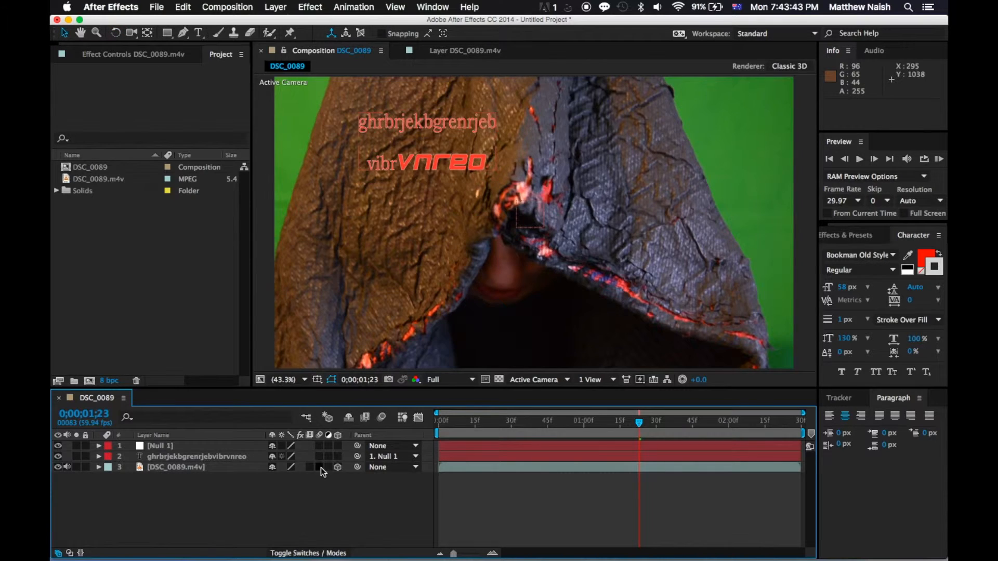
left_click(338, 467)
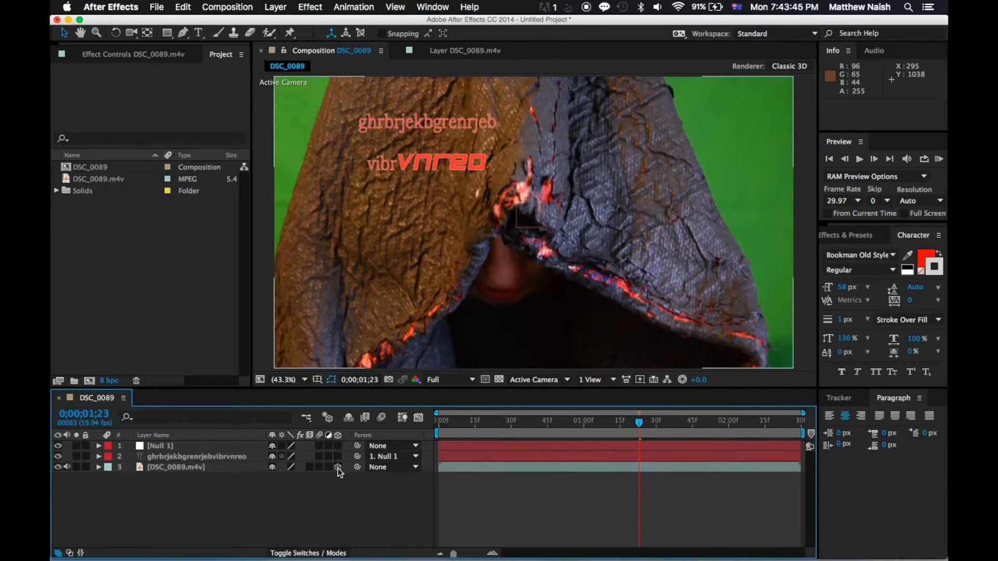
left_click(338, 467)
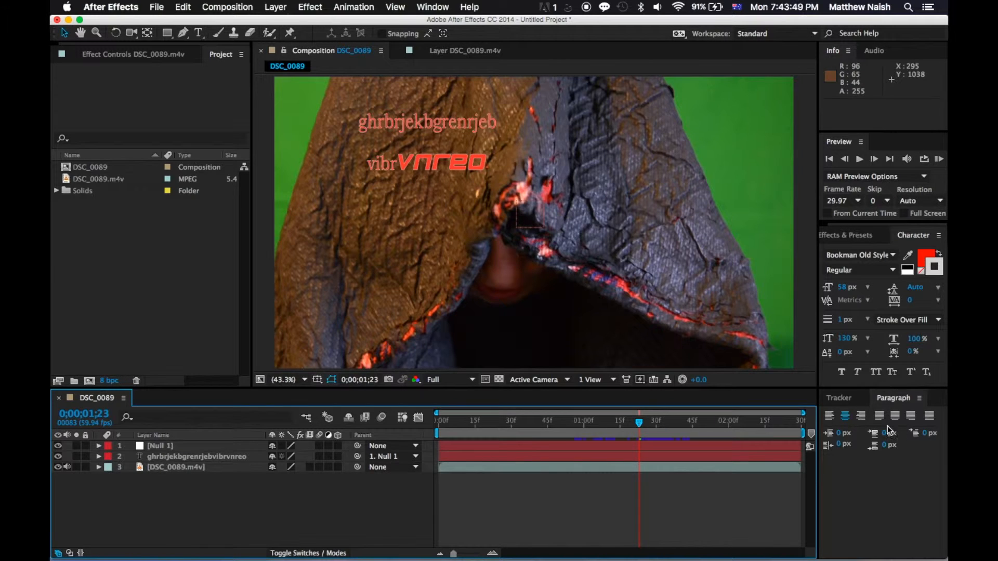
Search the effects and presets for "tv" and apply the Bad TV 2 - old preset to the DSC_0089.m4v clip
left_click(853, 399)
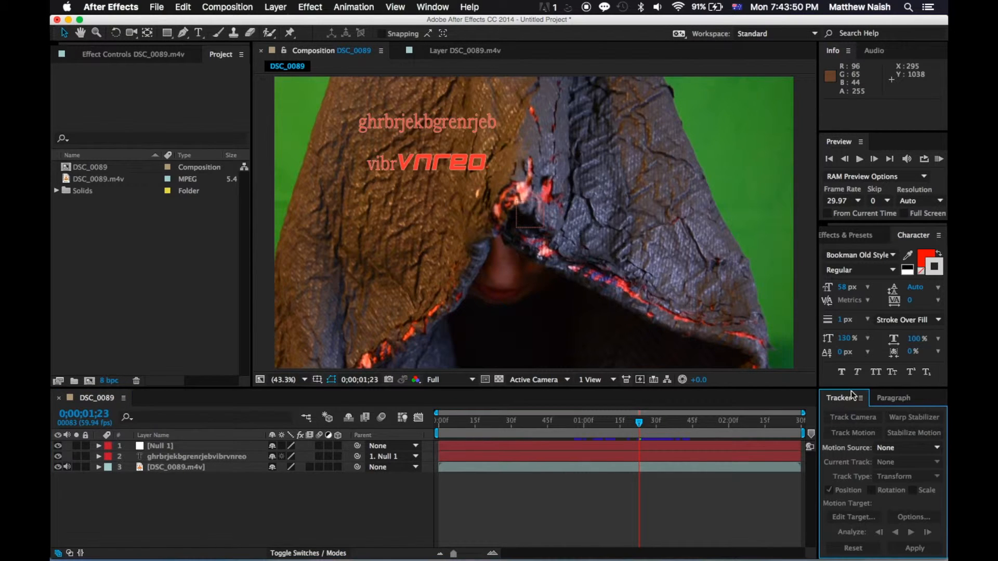
left_click(863, 234)
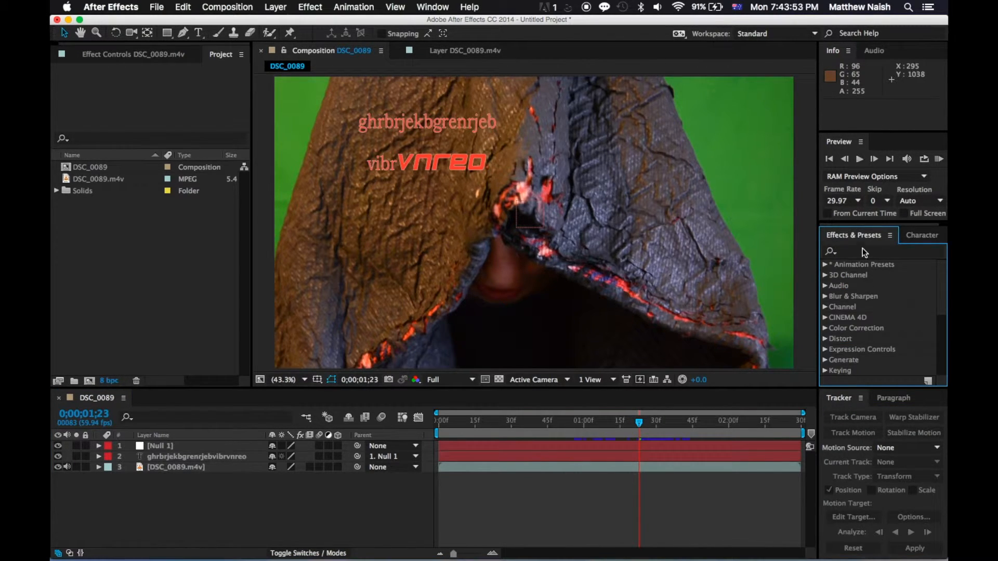
left_click(862, 252)
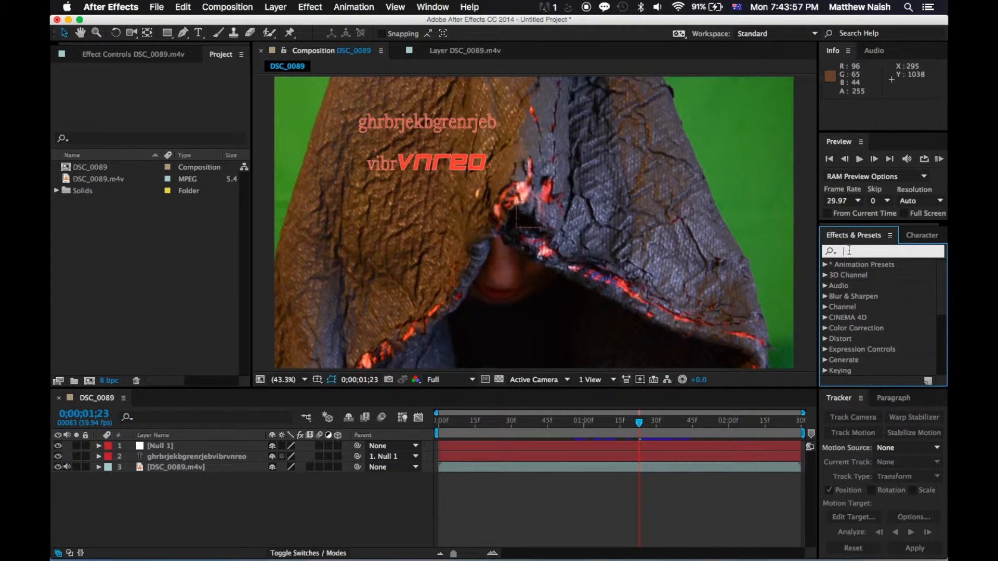
type("tv")
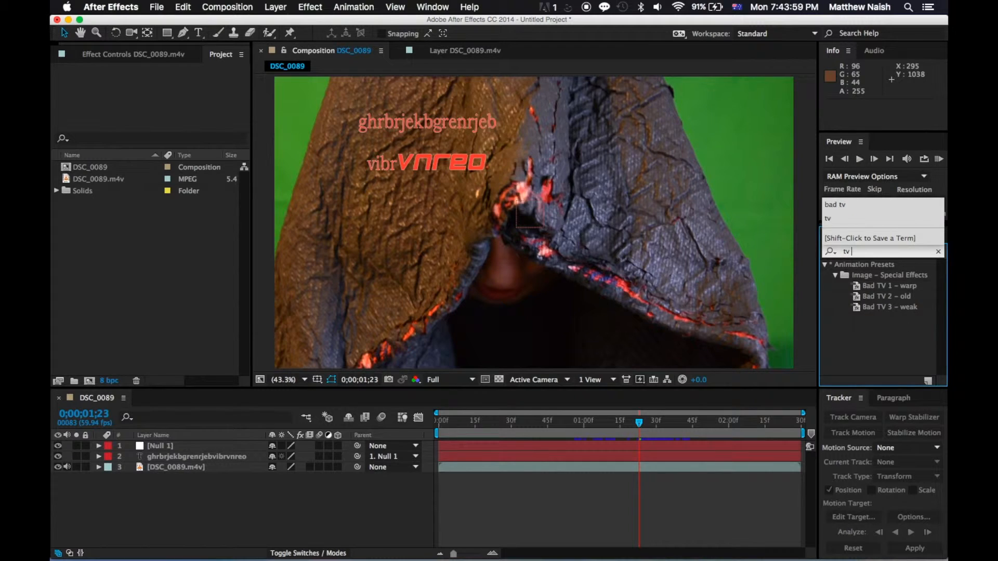
left_click(882, 286)
left_click(871, 298)
left_click(876, 305)
left_click_drag(878, 297, 551, 269)
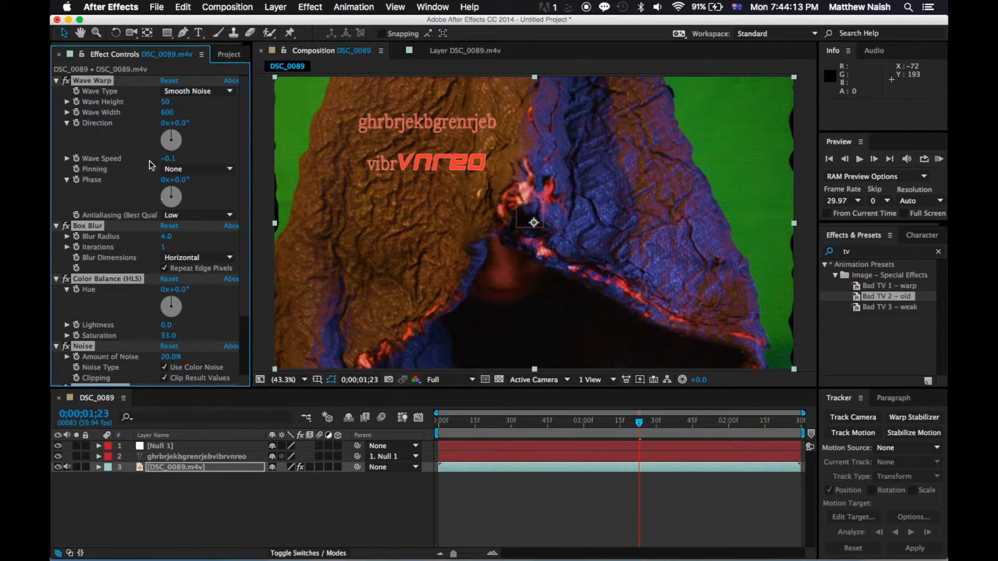
Delete the Wave Warp and Box Blur effects from the DSC_0089.m4v layer
left_click(142, 142)
left_click(104, 82)
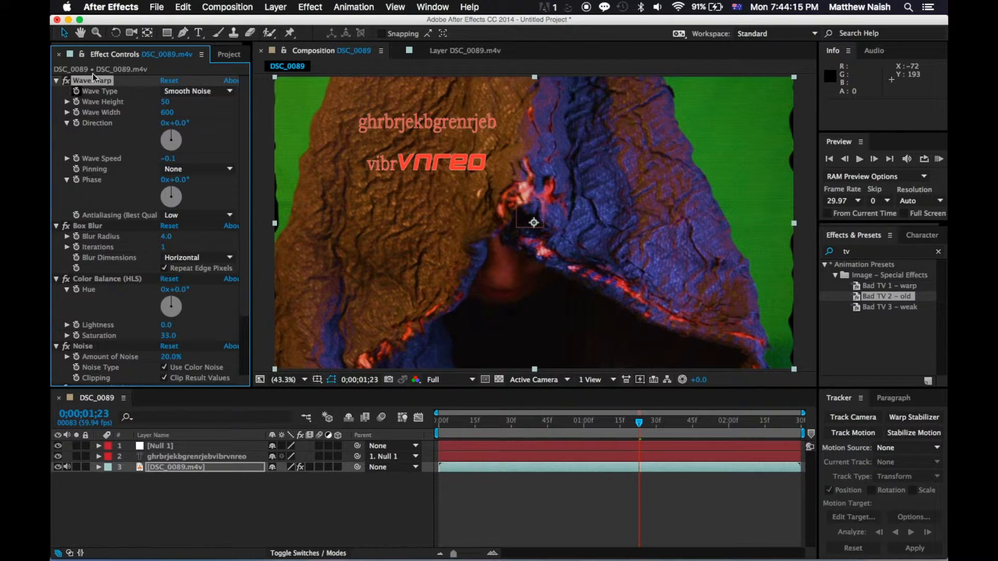
scroll(125, 176, "down", 3)
scroll(124, 179, "up", 3)
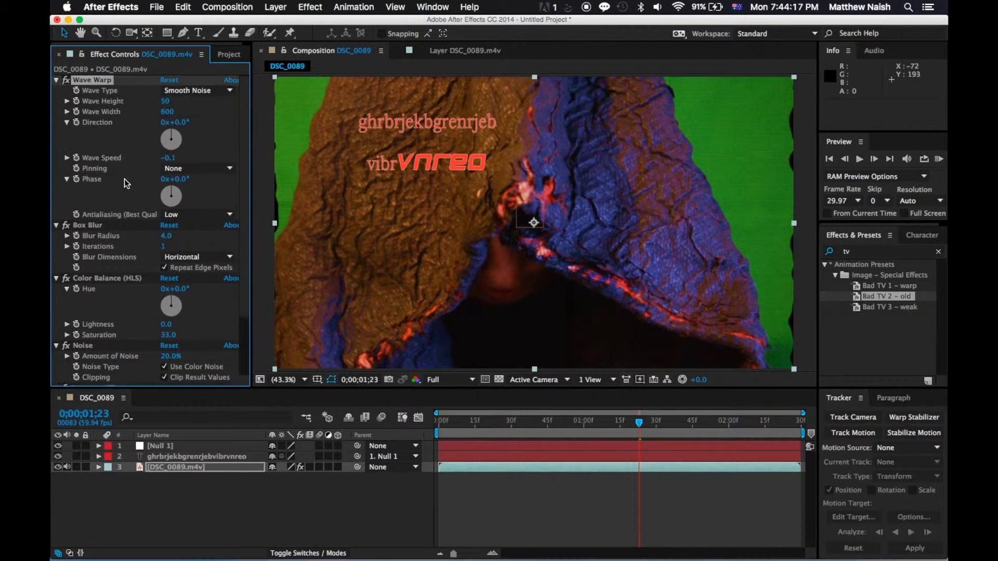
key("Delete")
left_click(92, 77)
key("Delete")
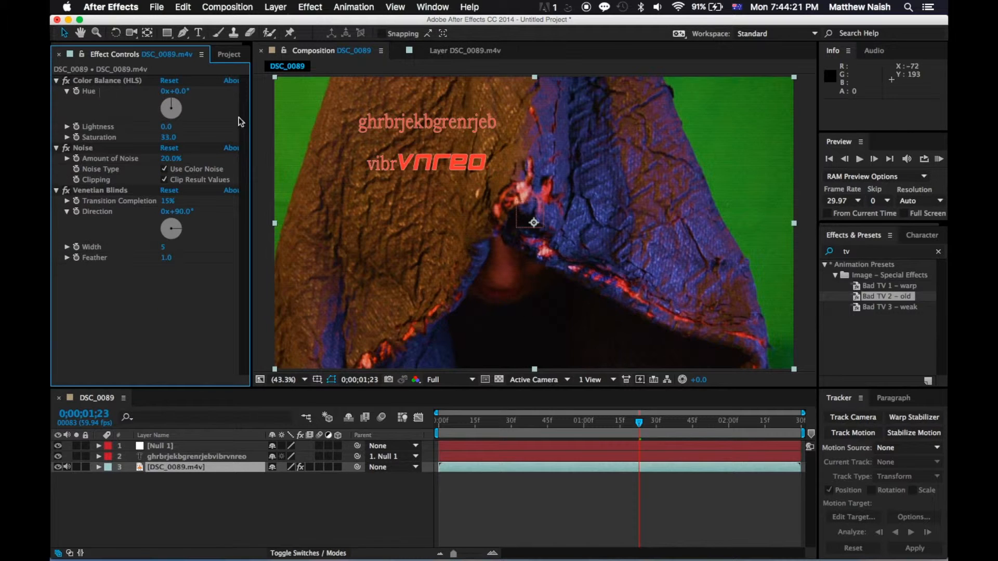
Delete the Color Balance (HLS), Noise and Venetian Blinds effects from the DSC_0089.m4v layer
left_click(99, 80)
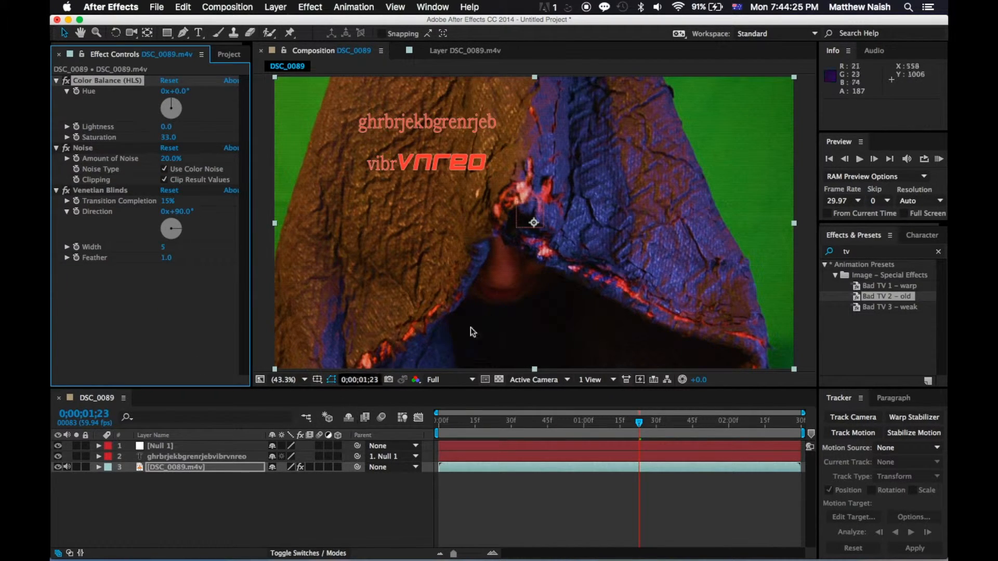
key("Delete")
left_click(96, 82)
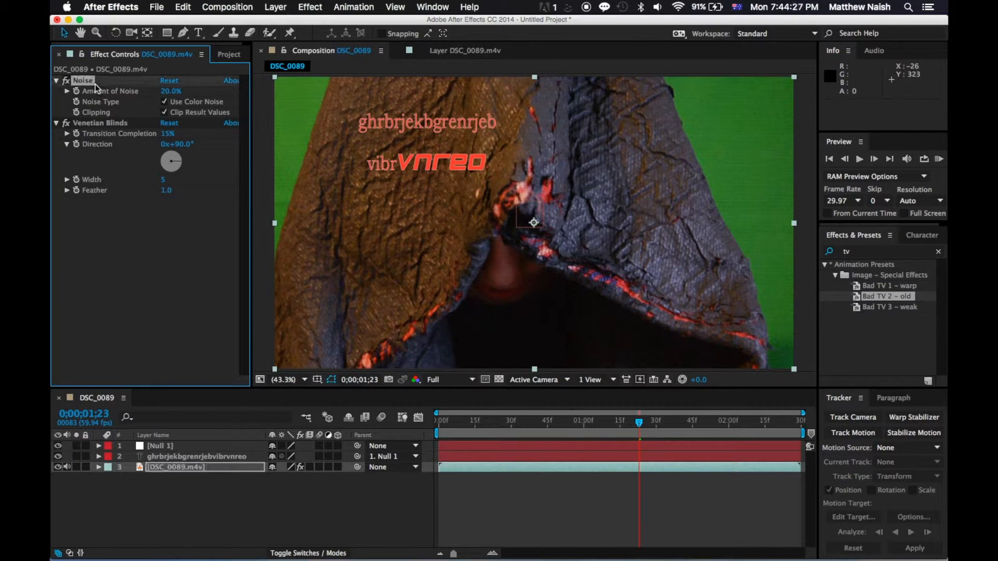
key("Delete")
left_click(106, 81)
key("Delete")
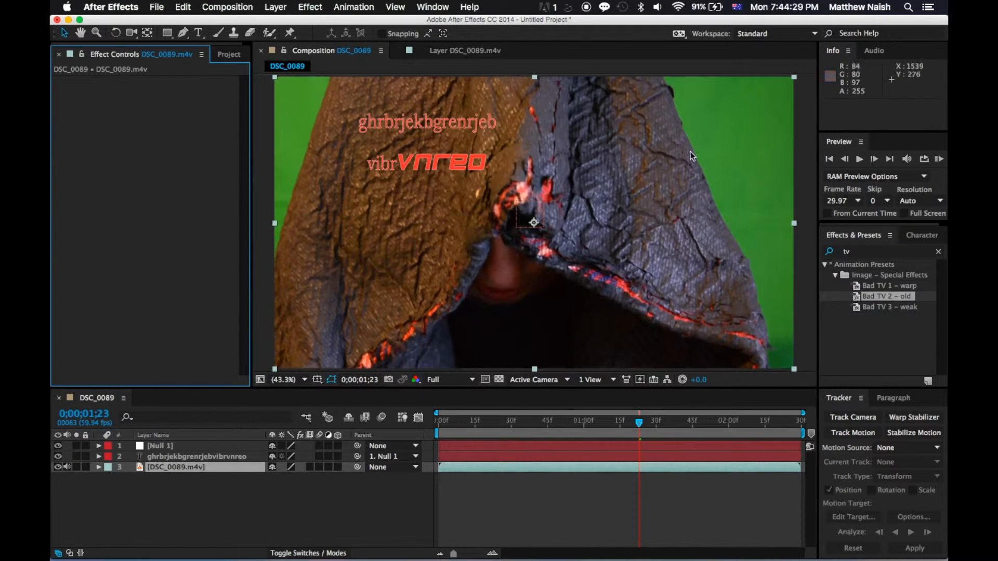
Replace the effects and presets search with "Keylight"
left_click(873, 250)
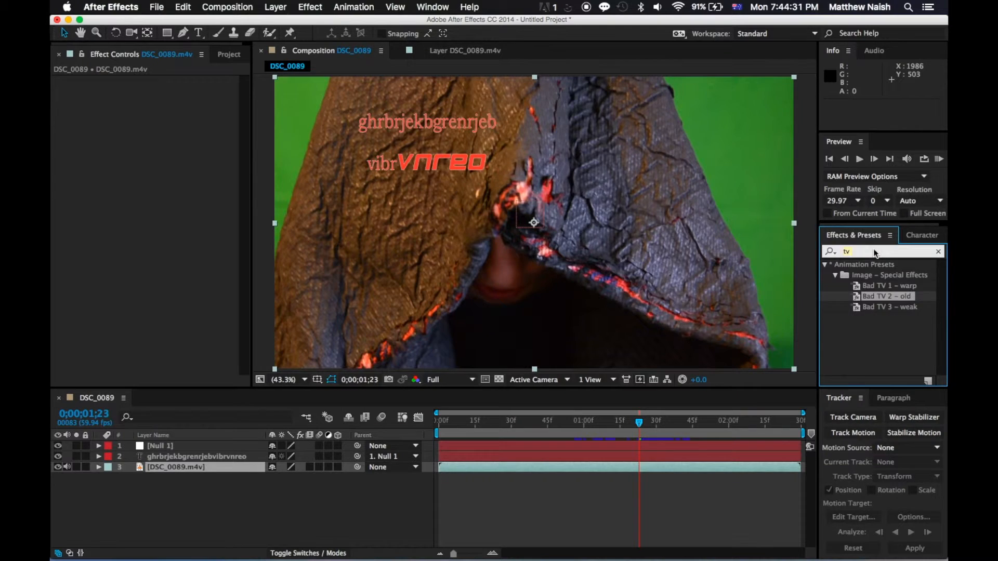
key("BackSpace")
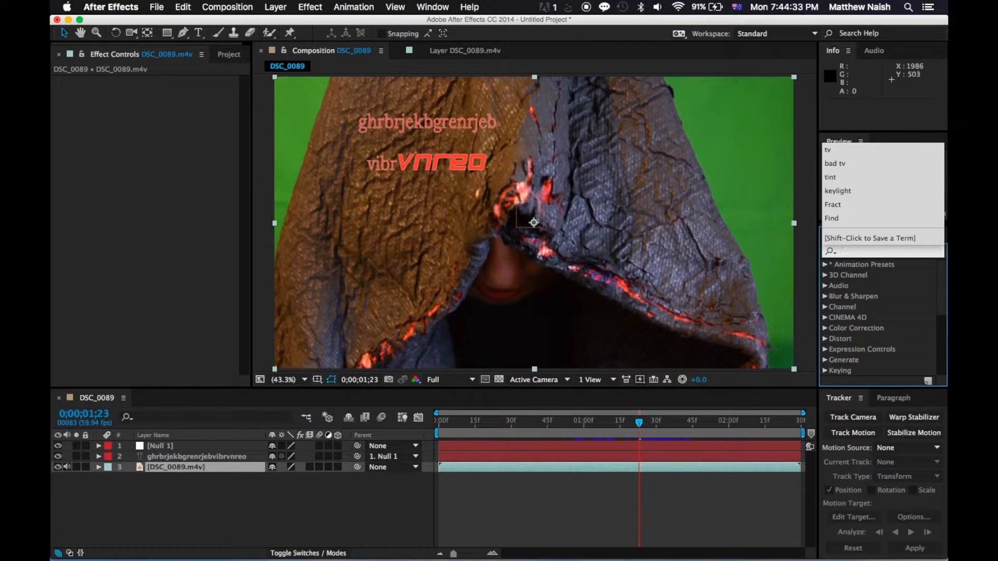
type("Key")
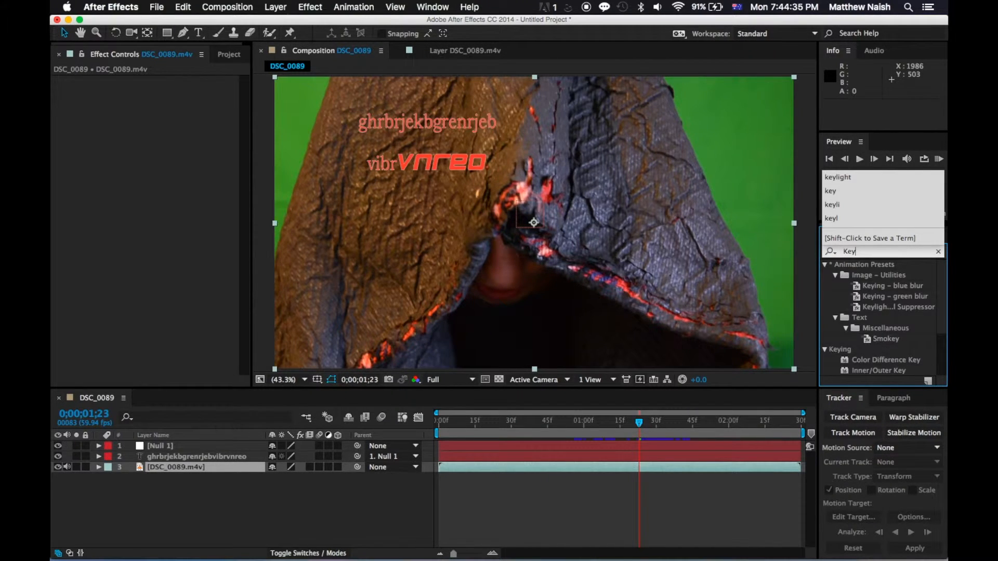
type("light")
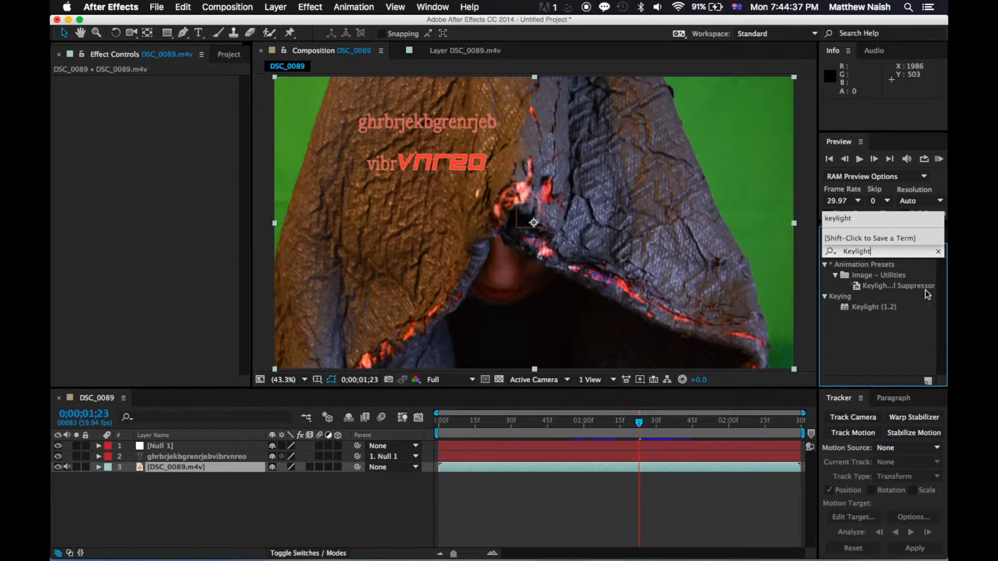
left_click(881, 303)
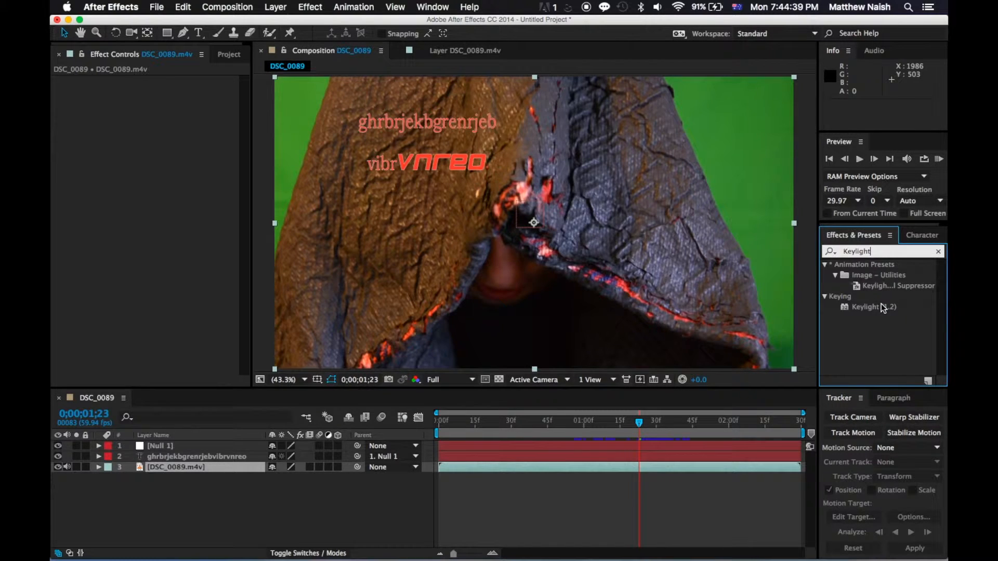
Apply the Keylight (1.2) effect to the DSC_0089.m4v clip
left_click_drag(902, 307, 555, 230)
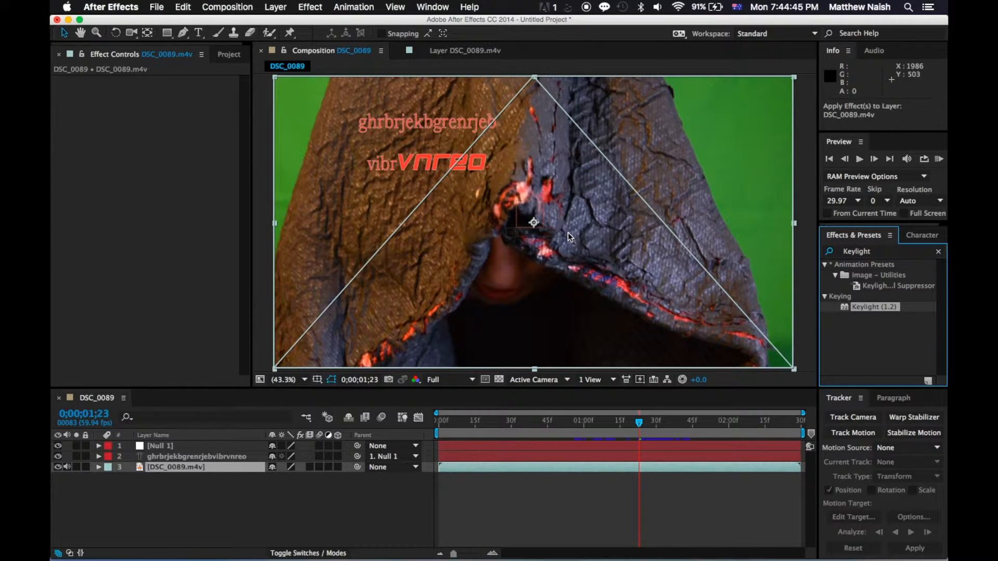
left_click_drag(566, 232, 585, 285)
left_click_drag(591, 291, 591, 292)
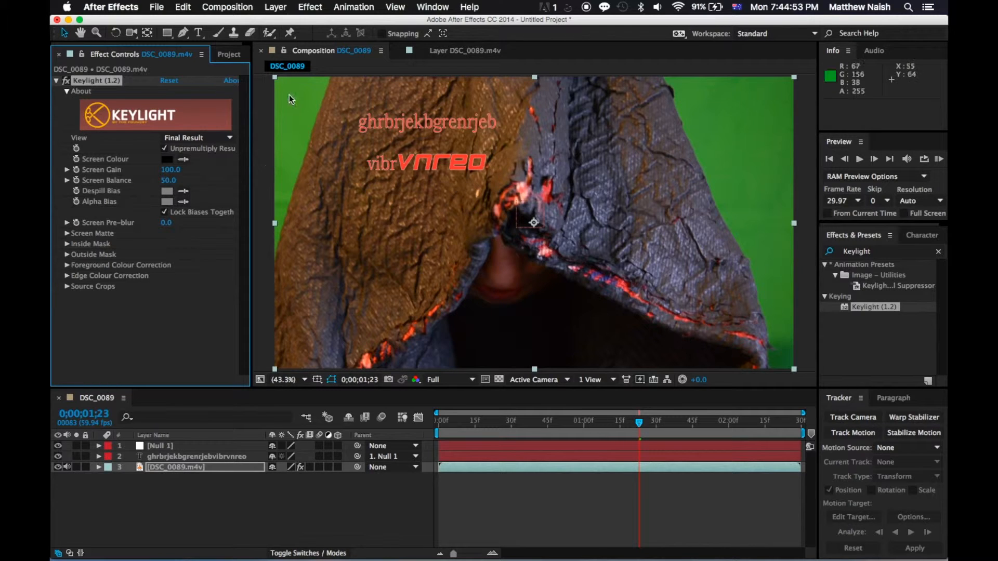
Sample the clip's green background as Keylight's Screen Colour and delete the Keylight effect from the layer
left_click(170, 161)
left_click(353, 138)
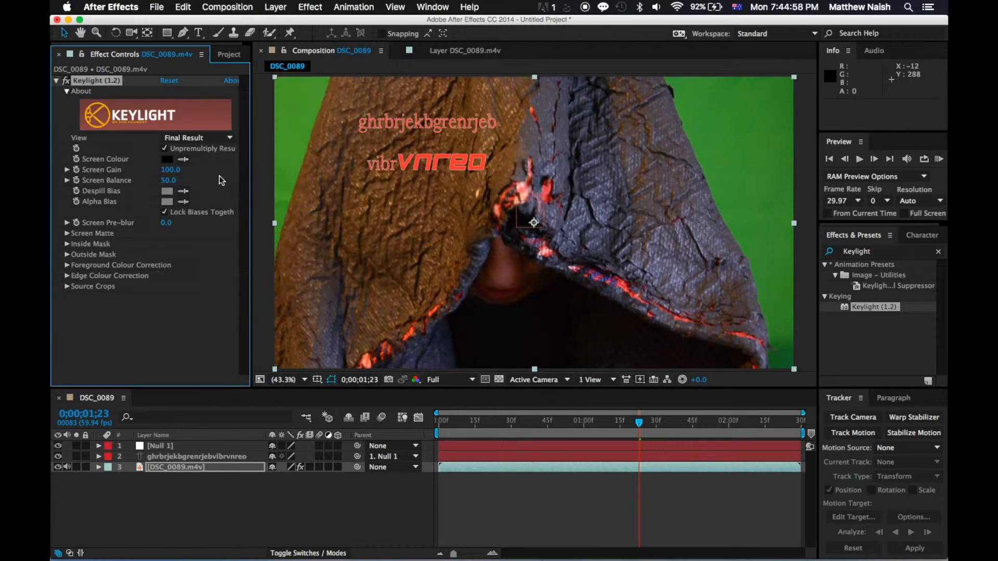
left_click(183, 159)
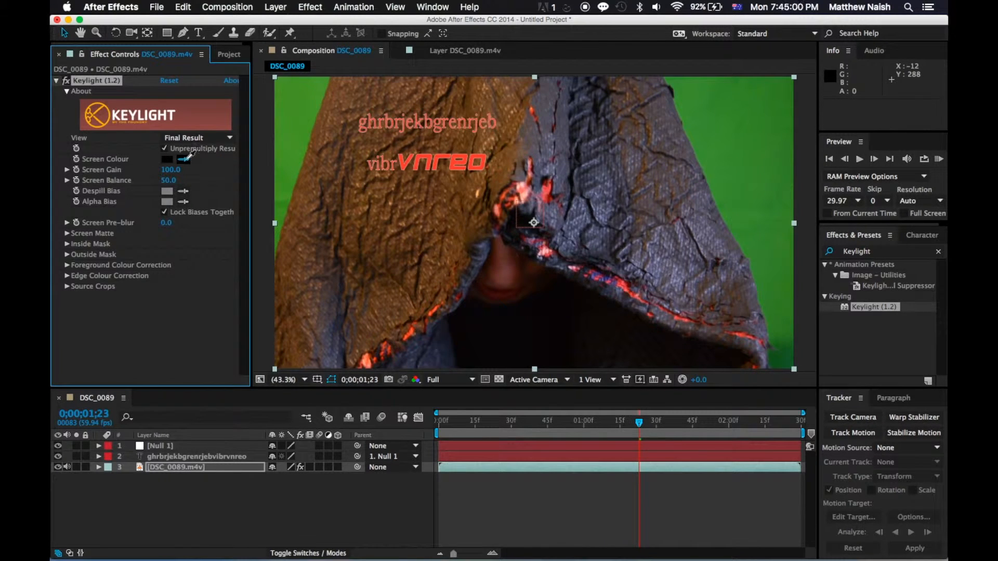
left_click(298, 124)
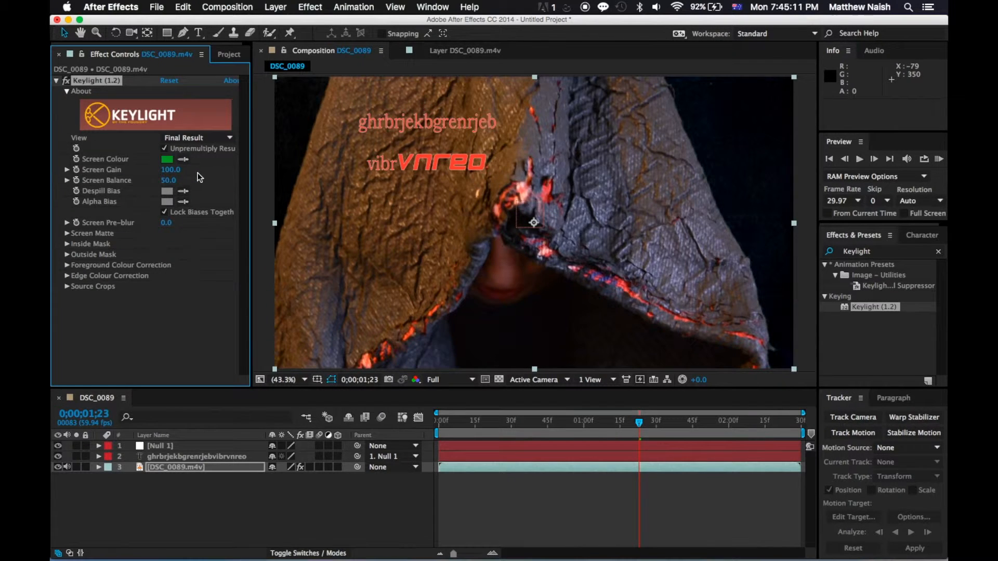
key("Delete")
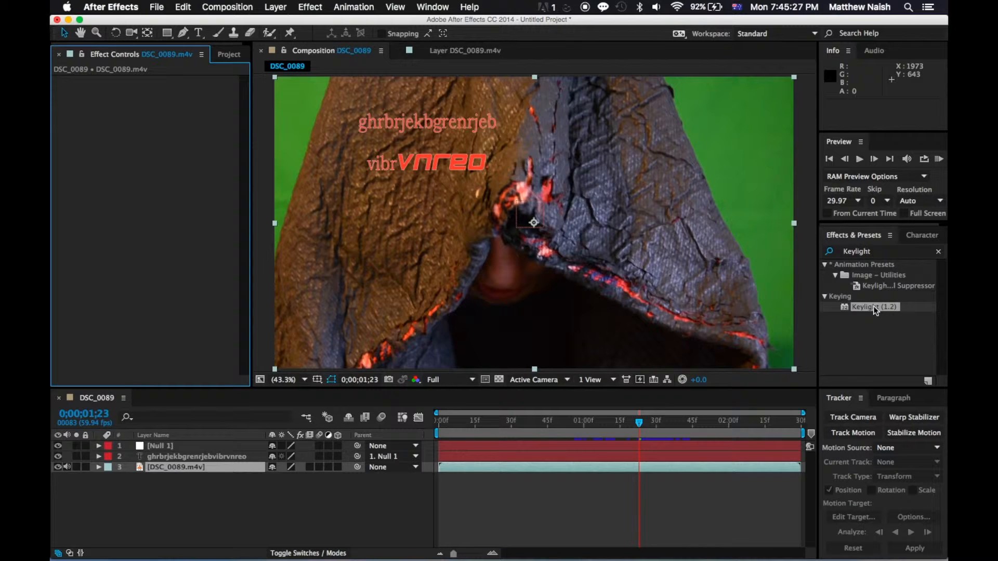
Reapply Keylight (1.2) to the DSC_0089.m4v clip and sample the green background as its Screen Colour
left_click_drag(876, 311, 691, 267)
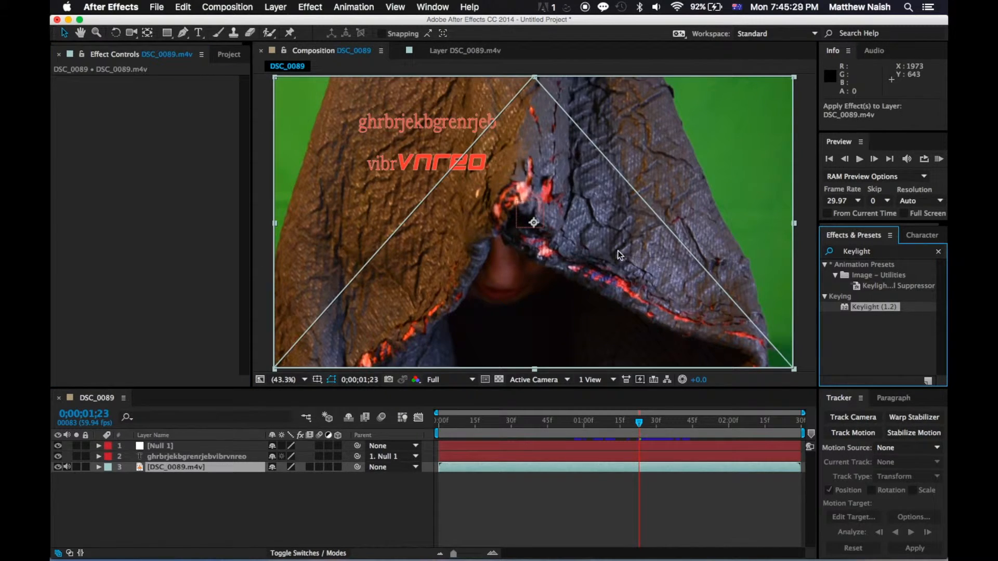
left_click_drag(610, 215, 610, 215)
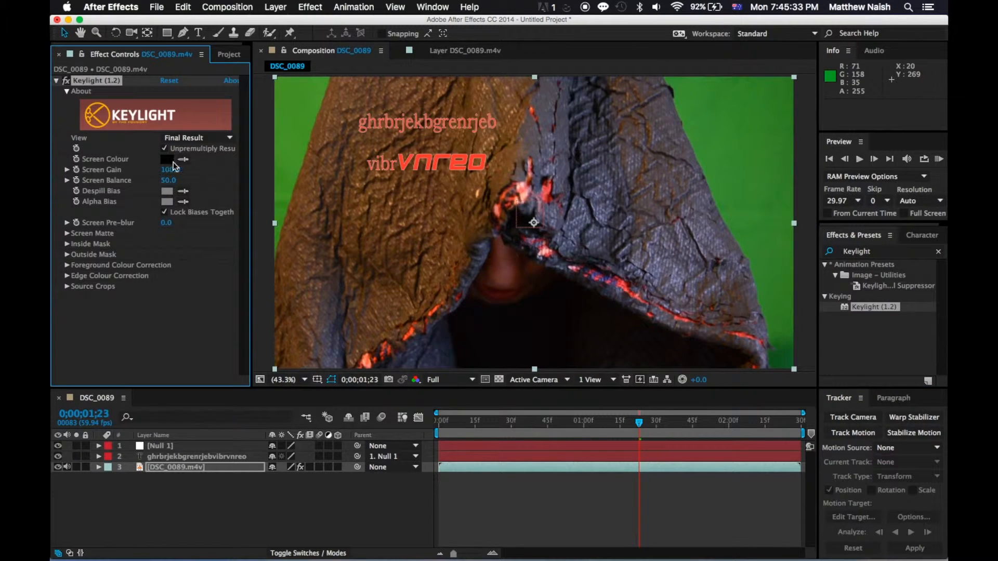
left_click(282, 116)
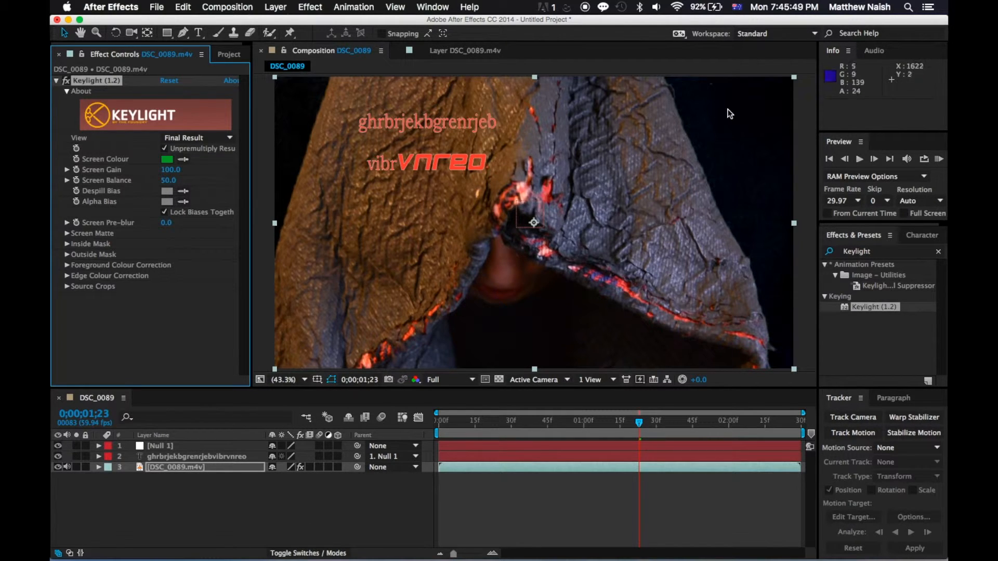
Inspect the keyed clip against the transparency grid, moving the current time to 0;00;01;15, and hide the grid again
left_click(499, 380)
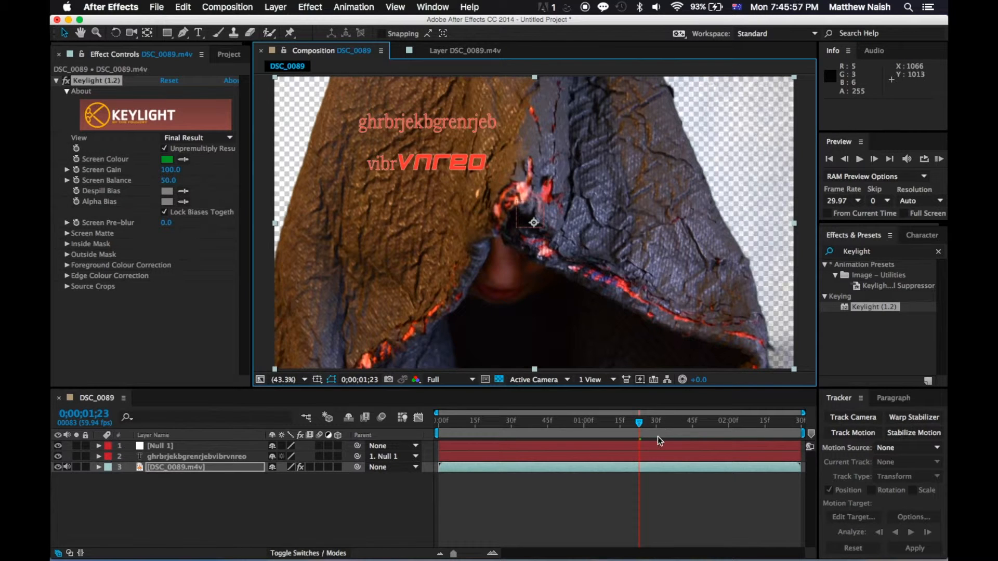
mouse_move(641, 425)
left_mouse_down()
mouse_move(663, 415)
mouse_move(645, 416)
mouse_move(654, 416)
left_mouse_up()
left_click(620, 413)
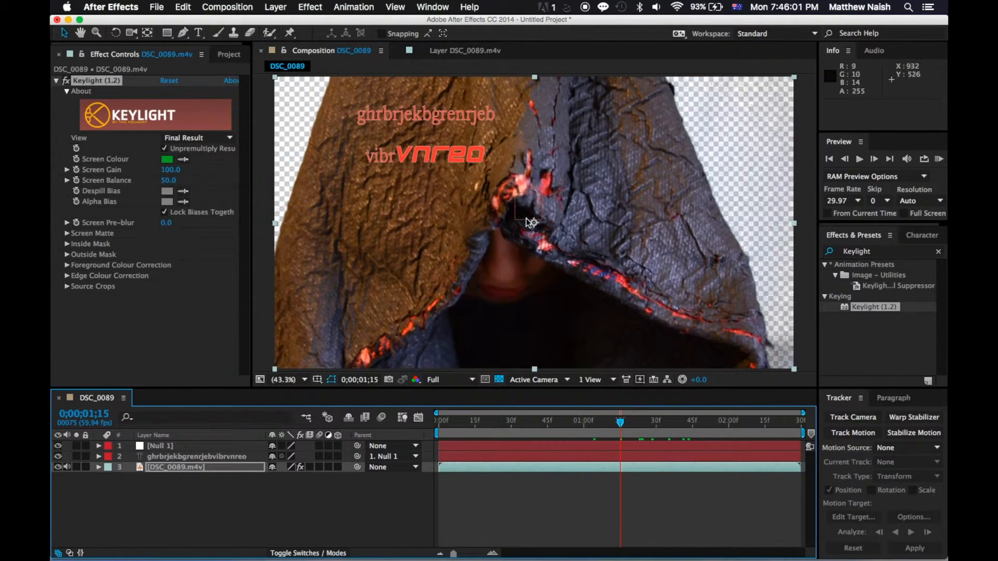
left_click(500, 380)
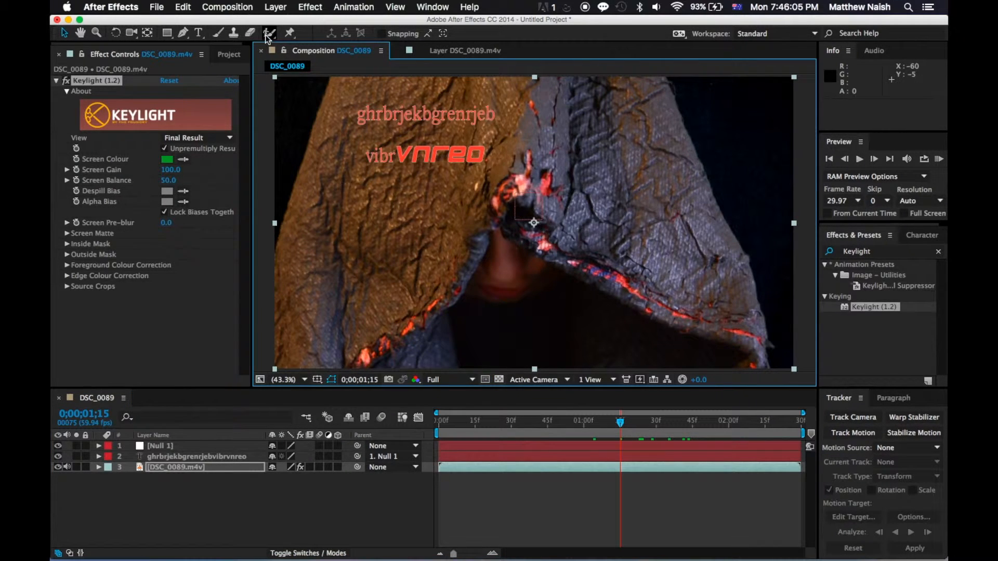
Change Keylight's Screen Colour to white
left_click(167, 159)
left_click(360, 118)
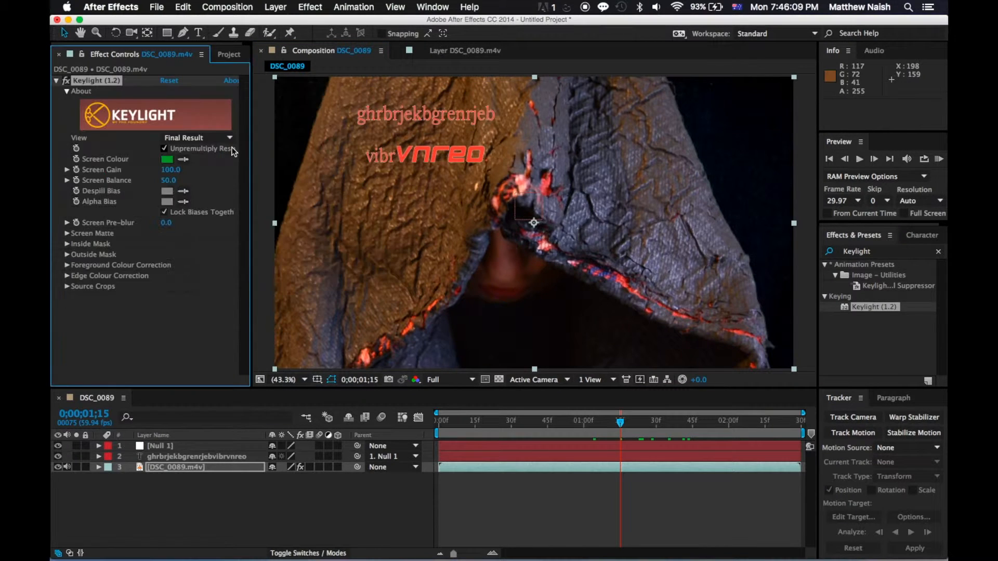
left_click(183, 158)
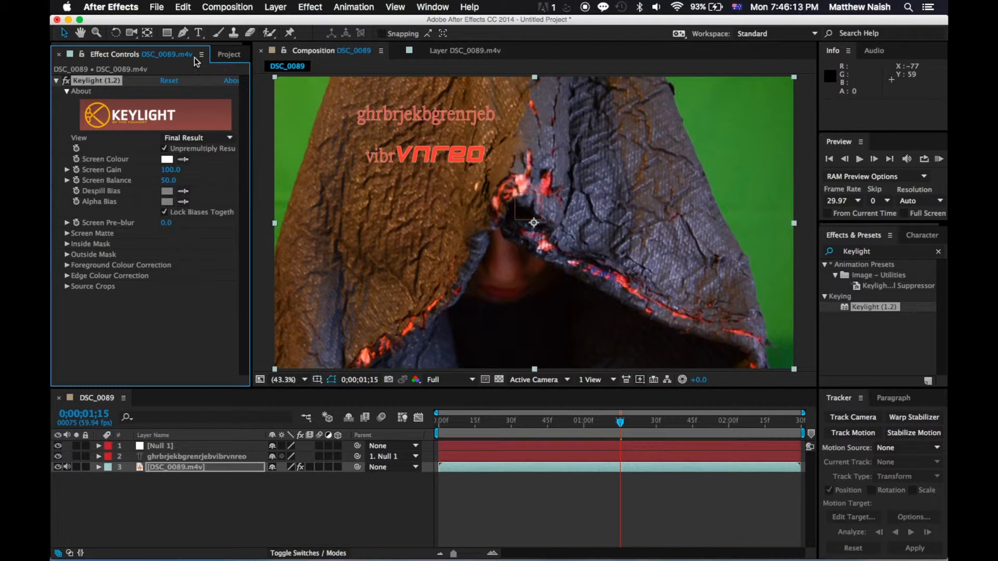
Choose the Roto Brush tool and open the DSC_0089.m4v layer in its own viewer, fitted to the frame
left_click(269, 33)
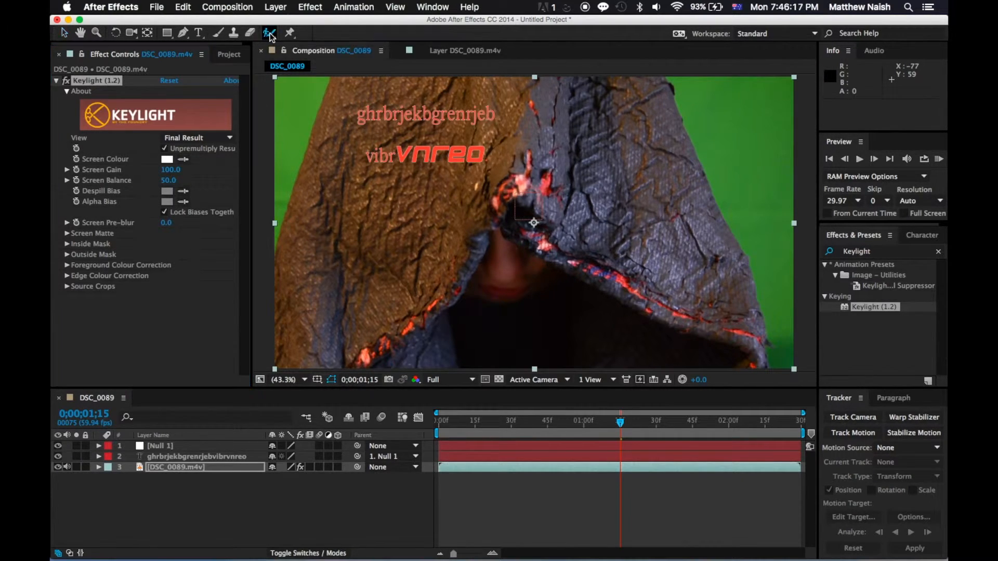
double_click(211, 466)
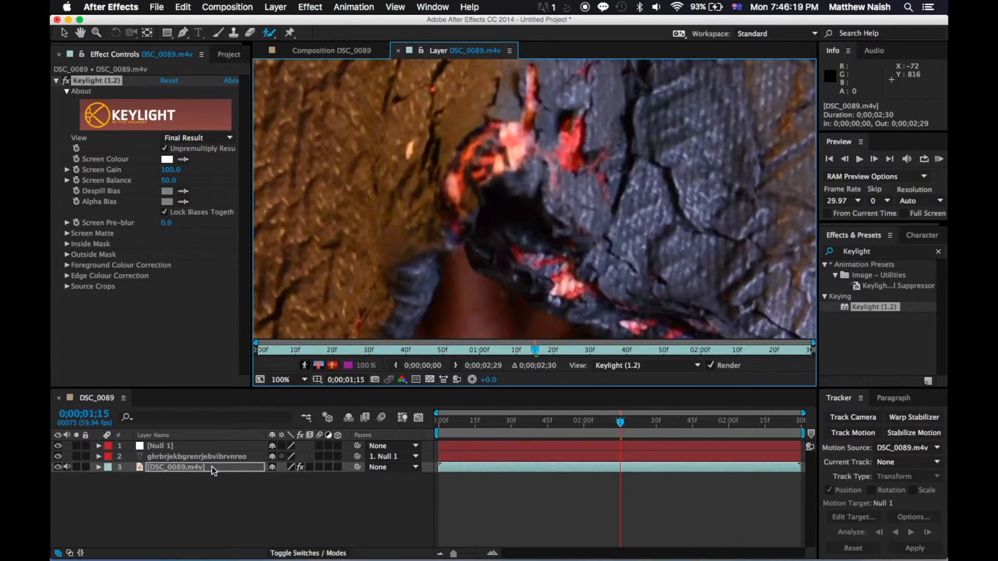
left_click(294, 380)
left_click(311, 369)
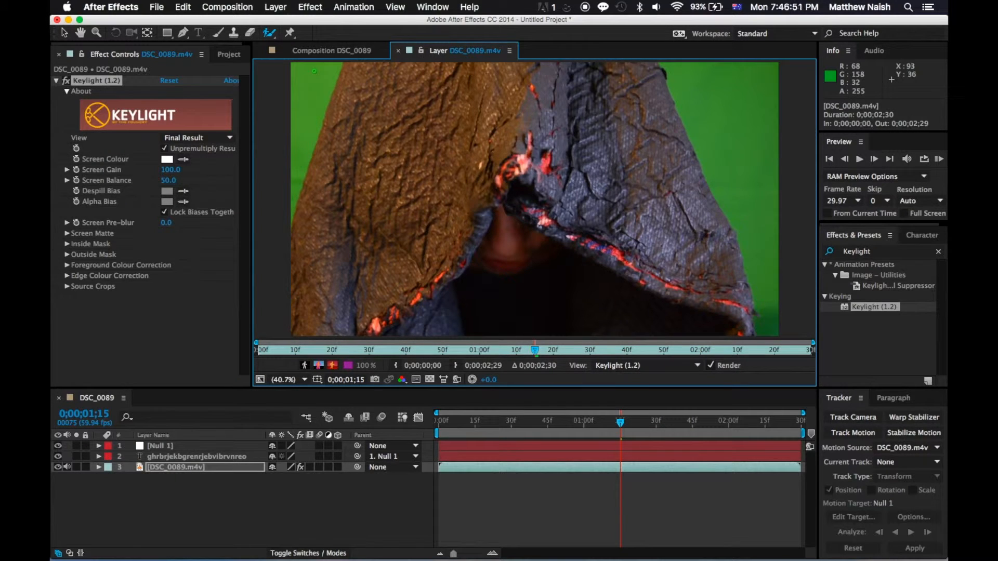
Mark the green area beside the cloak's upper-left edge as Roto Brush foreground and subtract it again with background strokes
mouse_move(316, 72)
left_mouse_down()
mouse_move(305, 134)
mouse_move(306, 106)
mouse_move(336, 93)
mouse_move(334, 78)
mouse_move(315, 114)
left_mouse_up()
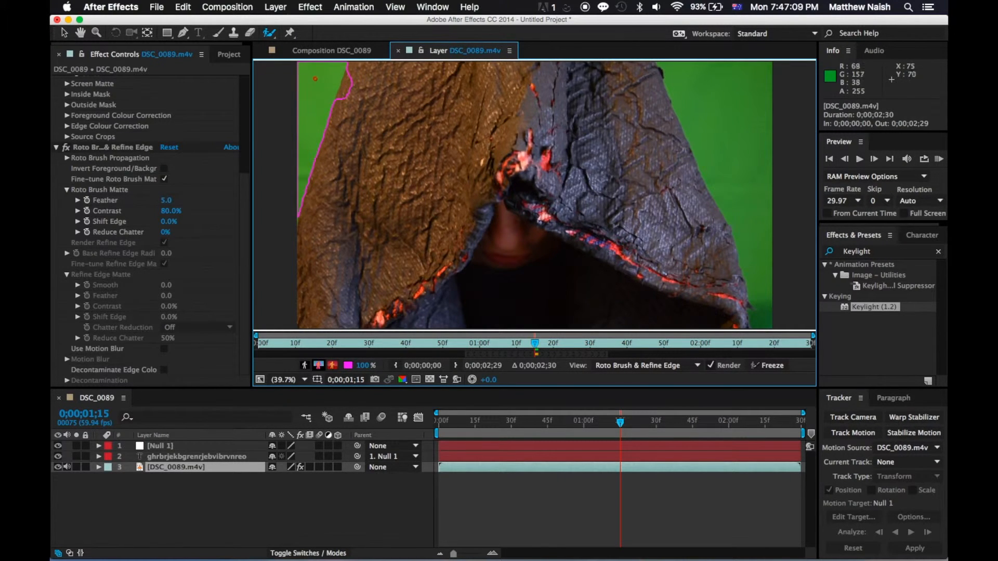
left_click_drag(326, 67, 300, 180)
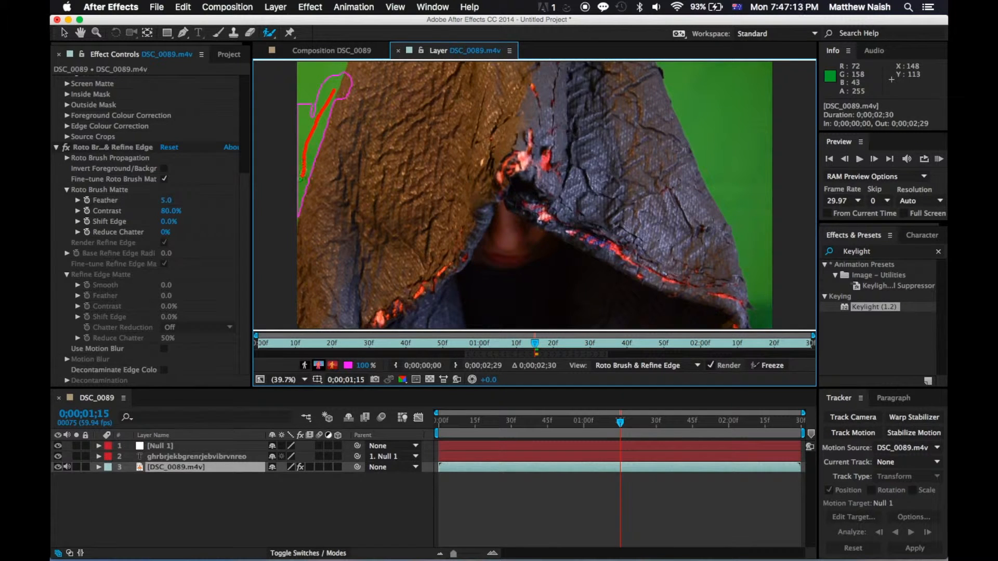
mouse_move(335, 78)
left_mouse_down()
mouse_move(300, 114)
mouse_move(304, 141)
left_mouse_up()
mouse_move(335, 69)
left_mouse_down()
mouse_move(302, 136)
mouse_move(315, 78)
mouse_move(332, 68)
mouse_move(309, 127)
left_mouse_up()
mouse_move(339, 77)
left_mouse_down()
mouse_move(330, 114)
mouse_move(310, 126)
left_mouse_up()
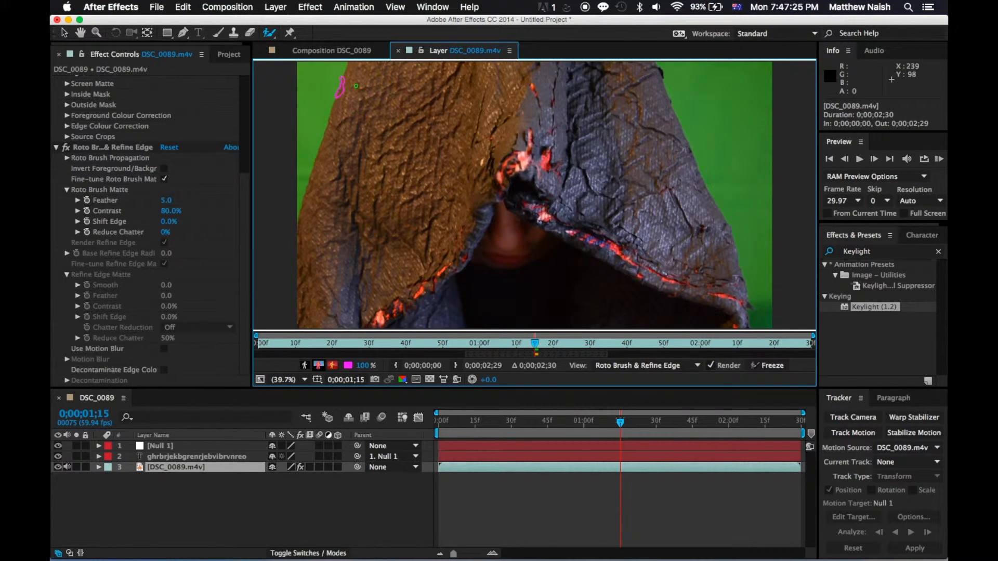
left_click_drag(343, 82, 336, 98)
Paint Roto Brush foreground strokes over both sides of the cloak to select the whole hooded figure, viewed at 33.3%
mouse_move(422, 77)
left_mouse_down()
mouse_move(386, 232)
mouse_move(579, 264)
mouse_move(566, 147)
mouse_move(482, 209)
mouse_move(622, 284)
mouse_move(647, 213)
mouse_move(603, 98)
mouse_move(564, 74)
mouse_move(423, 90)
left_mouse_up()
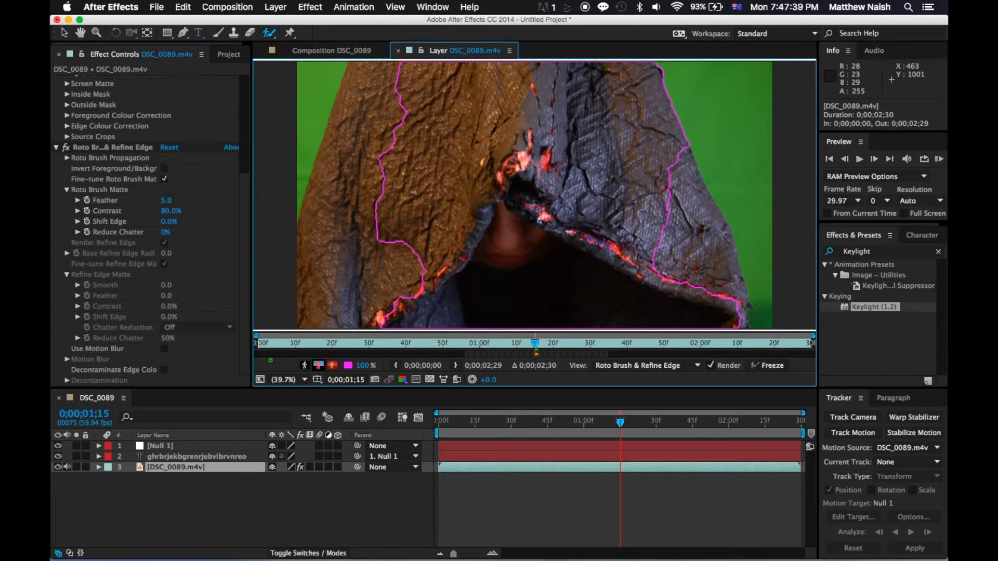
left_click(285, 379)
left_click(293, 451)
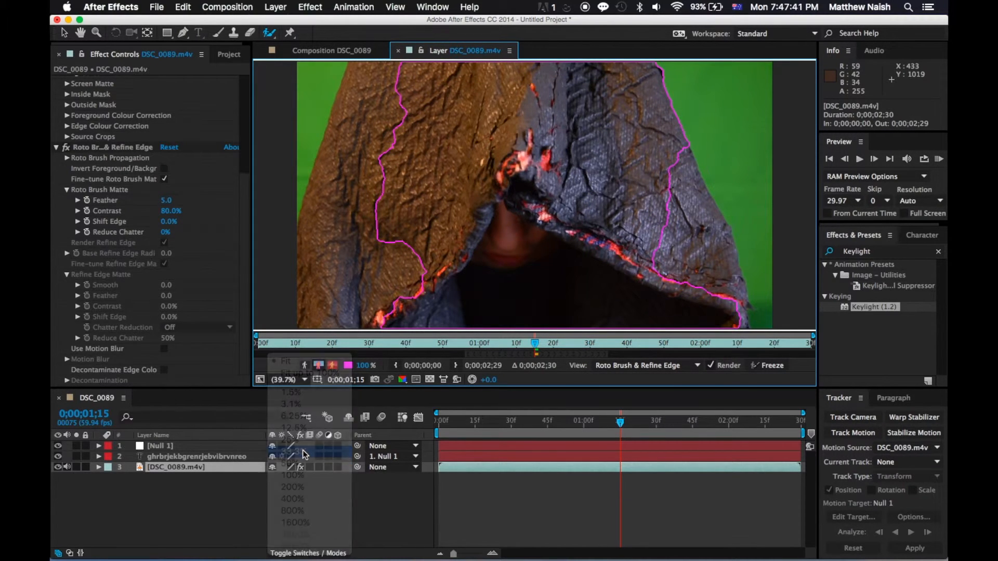
mouse_move(666, 173)
left_mouse_down()
mouse_move(699, 242)
mouse_move(701, 282)
left_mouse_up()
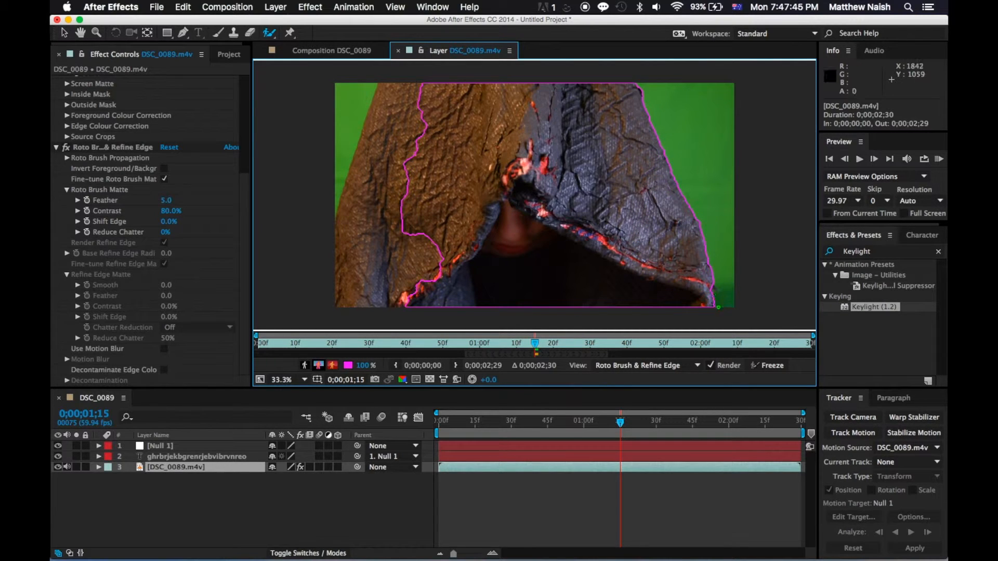
left_click_drag(395, 92, 351, 273)
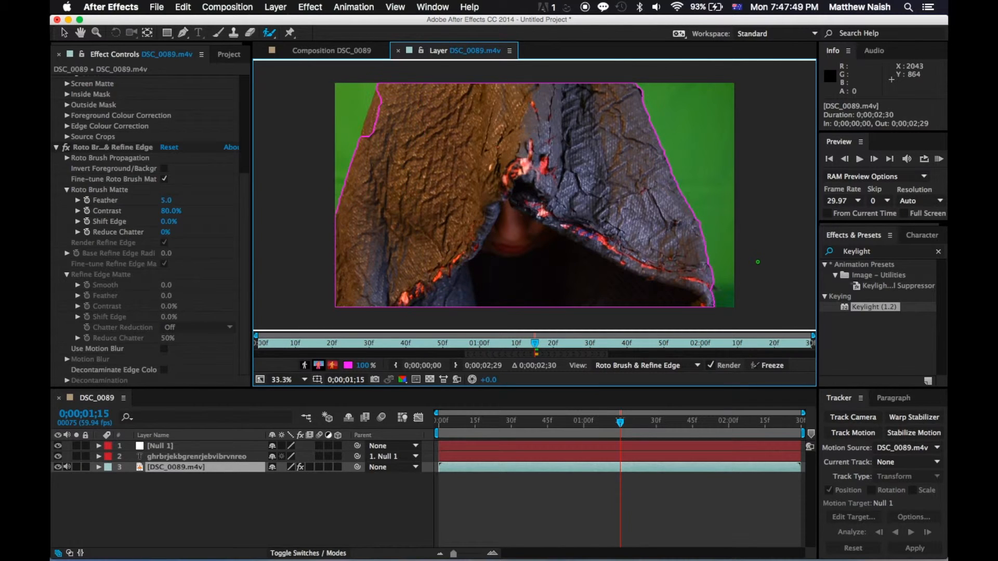
Correct the Roto Brush selection along the cloak's upper-left edge and show the cutout over the transparency grid
left_click_drag(385, 162, 364, 110)
left_click_drag(381, 93, 369, 129)
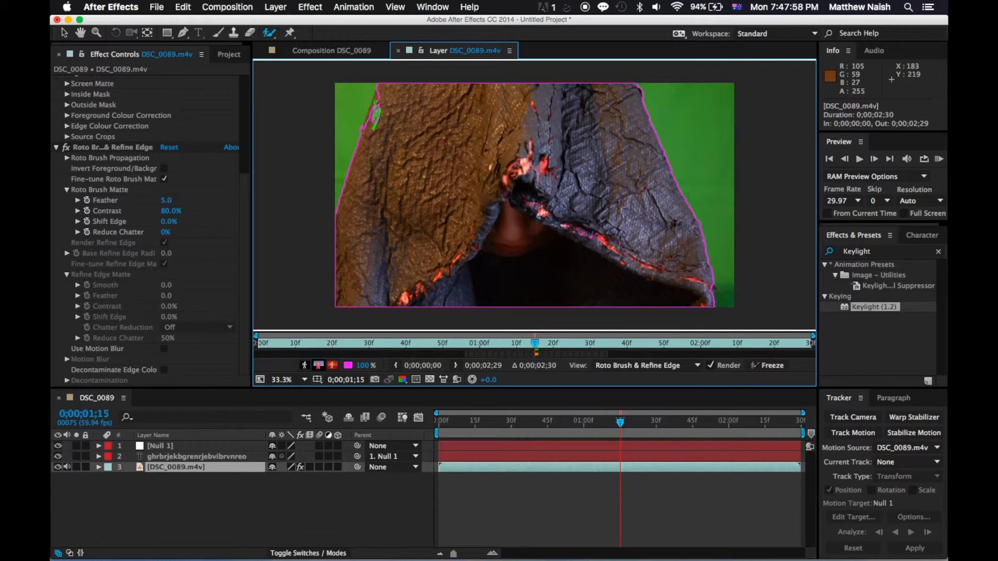
left_click_drag(369, 122, 409, 161)
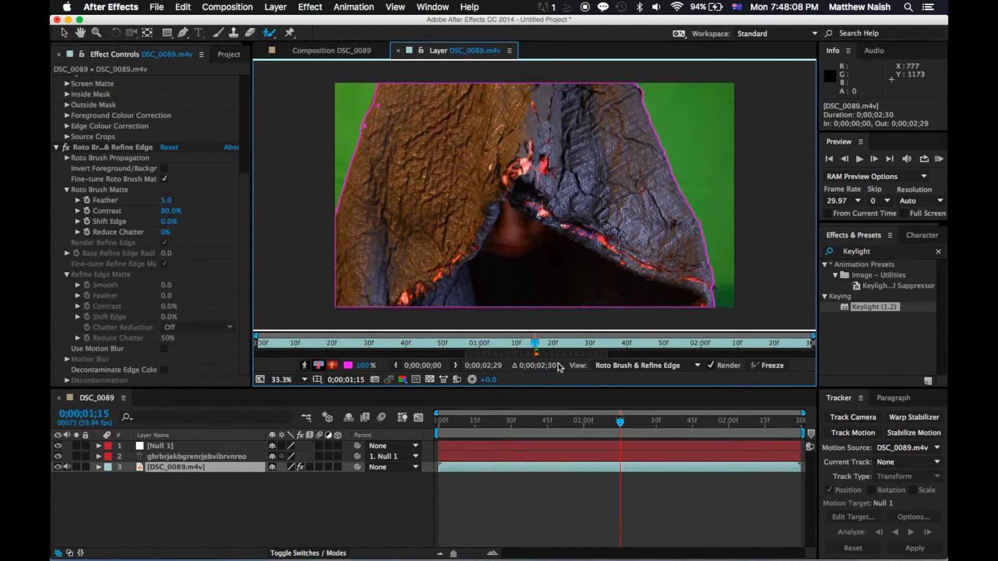
left_click(430, 380)
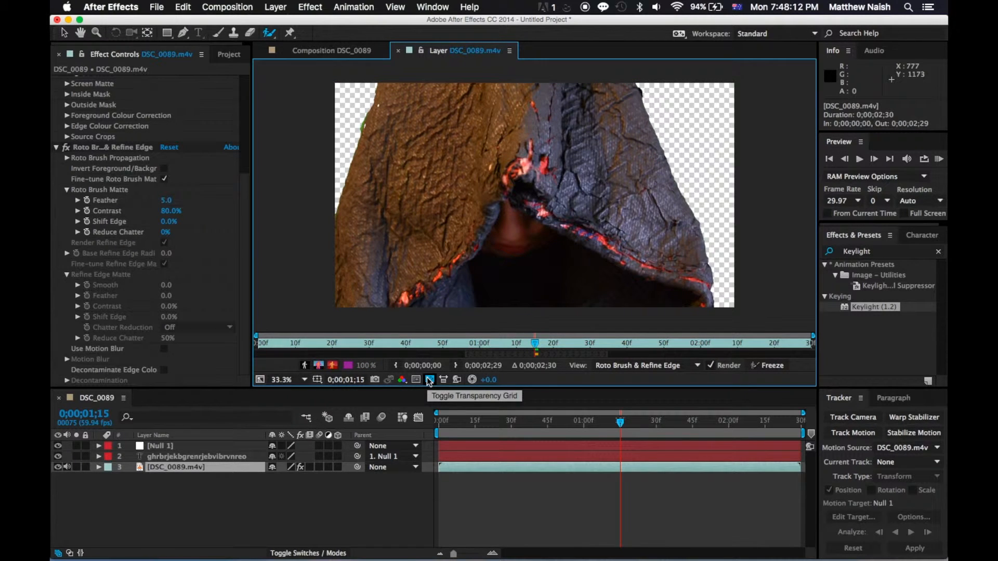
Raise the Feather of the Roto Brush matte to 57.1 and turn off the transparency grid
left_click(164, 200)
left_click_drag(165, 201, 206, 200)
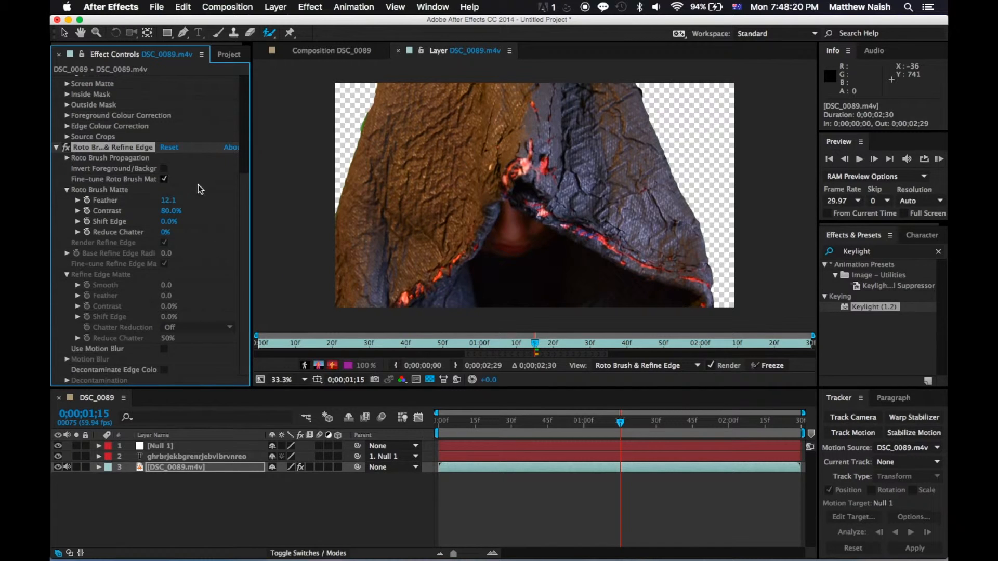
left_click(430, 379)
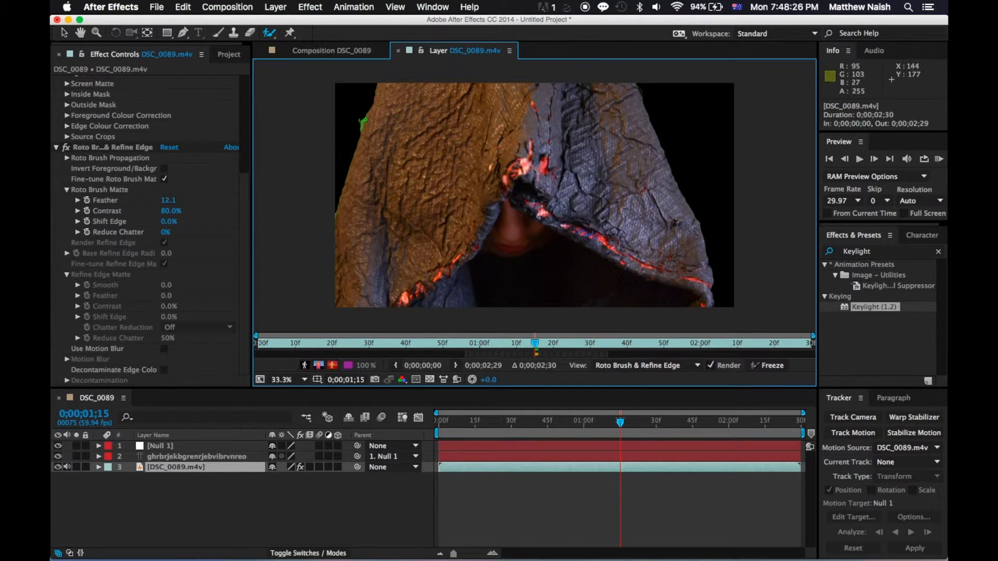
mouse_move(166, 201)
left_mouse_down()
mouse_move(384, 178)
mouse_move(285, 197)
left_mouse_up()
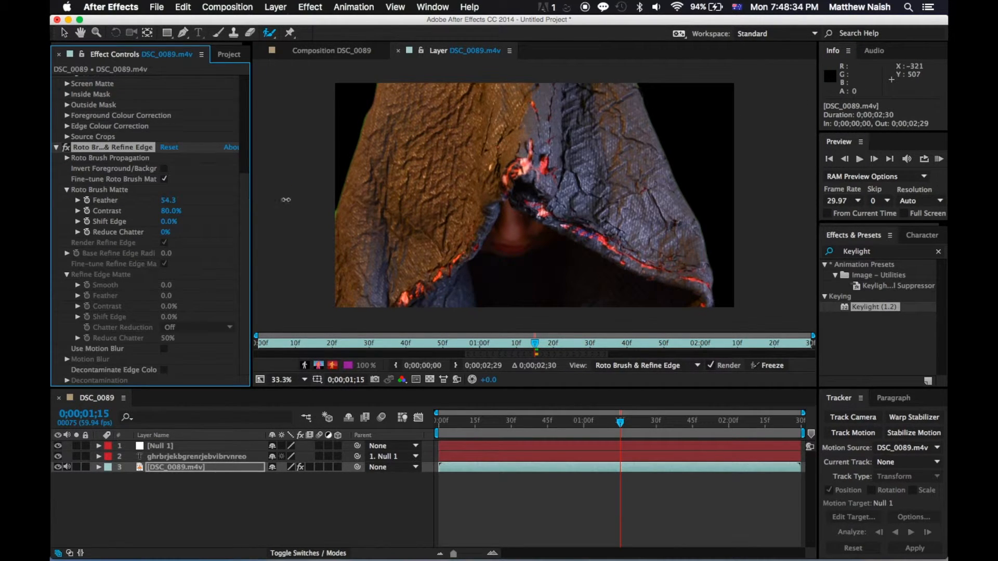
left_click_drag(167, 201, 235, 195)
left_click_drag(165, 201, 240, 193)
Select the DSC_0089.m4v layer and return to the DSC_0089 composition view at 33.3% magnification
left_click(228, 57)
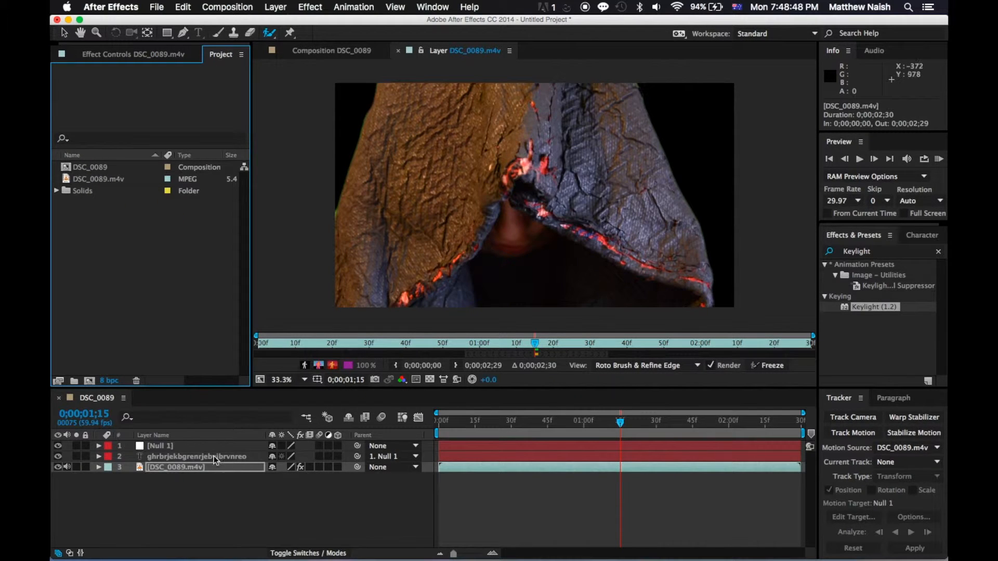
left_click(160, 468)
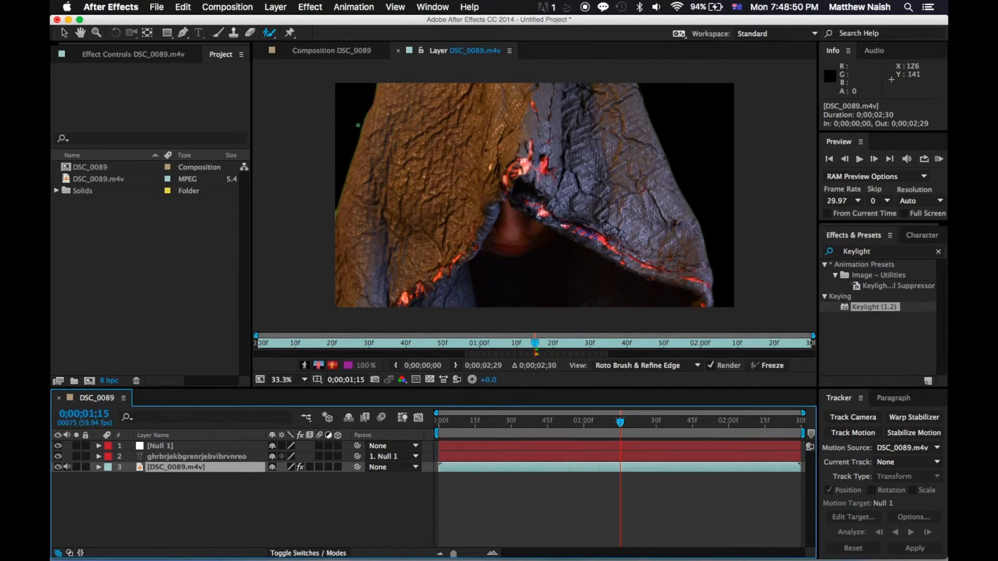
left_click(340, 51)
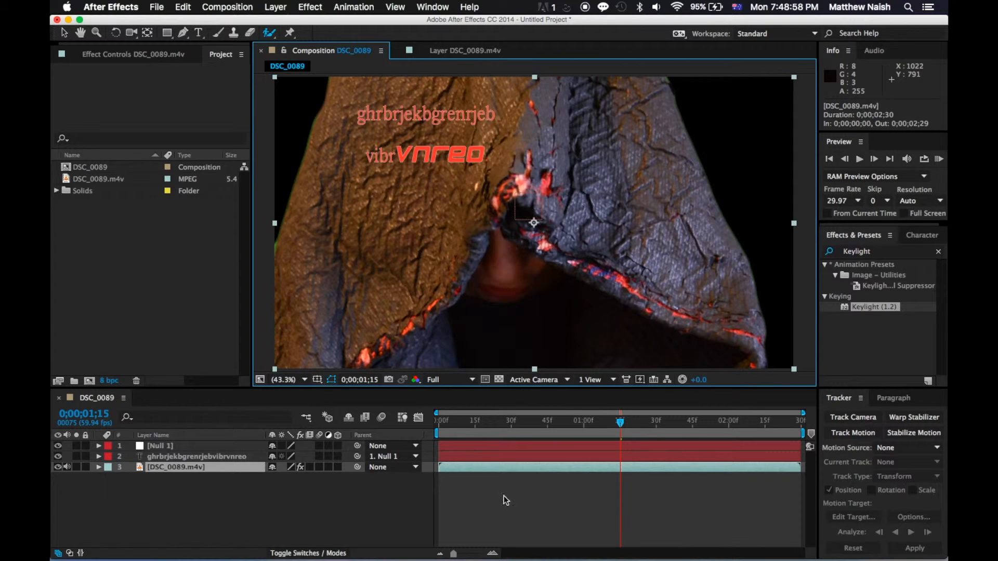
left_click(298, 379)
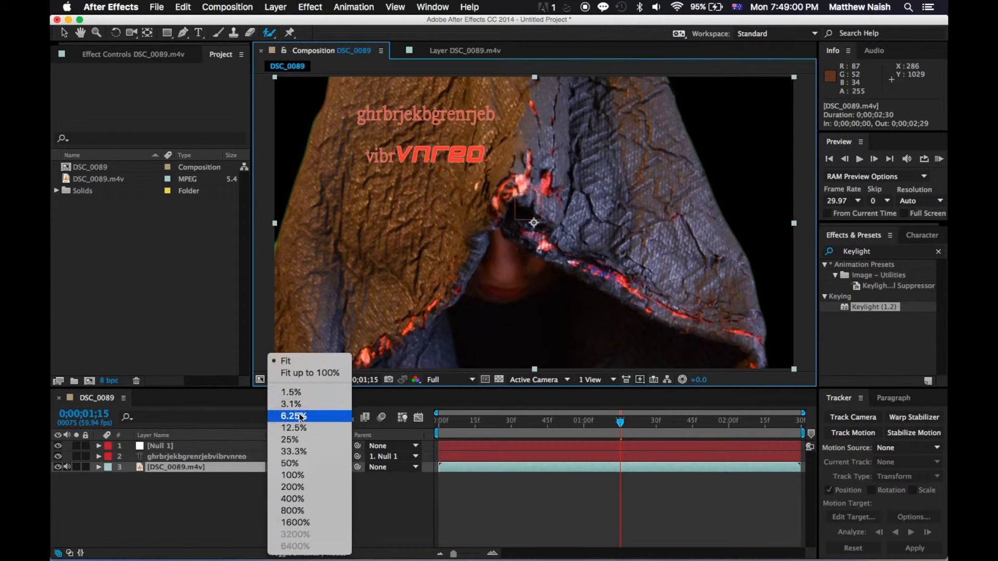
left_click(300, 452)
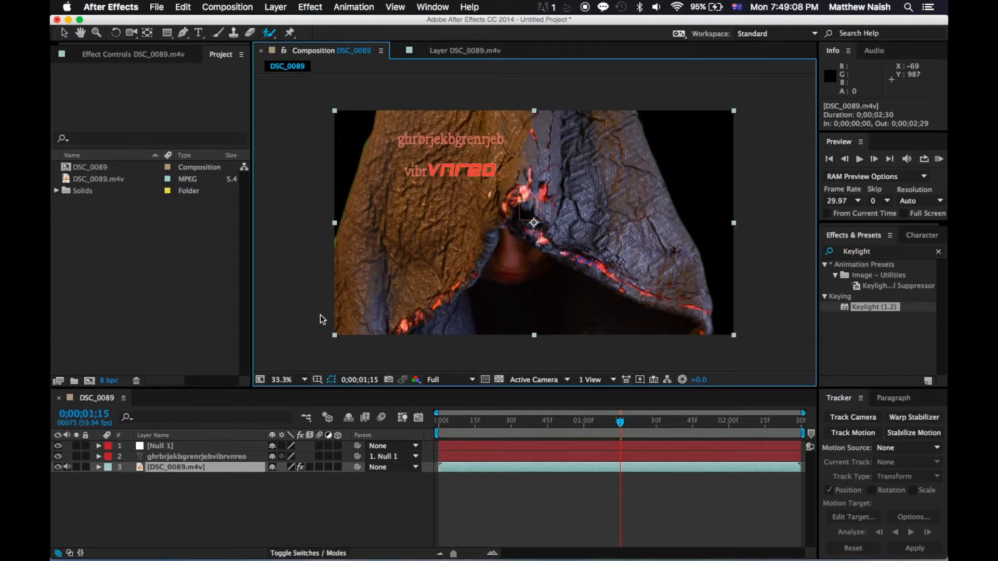
Draw a closed four-point Pen mask on DSC_0089.m4v just outside the whole frame
left_click(184, 35)
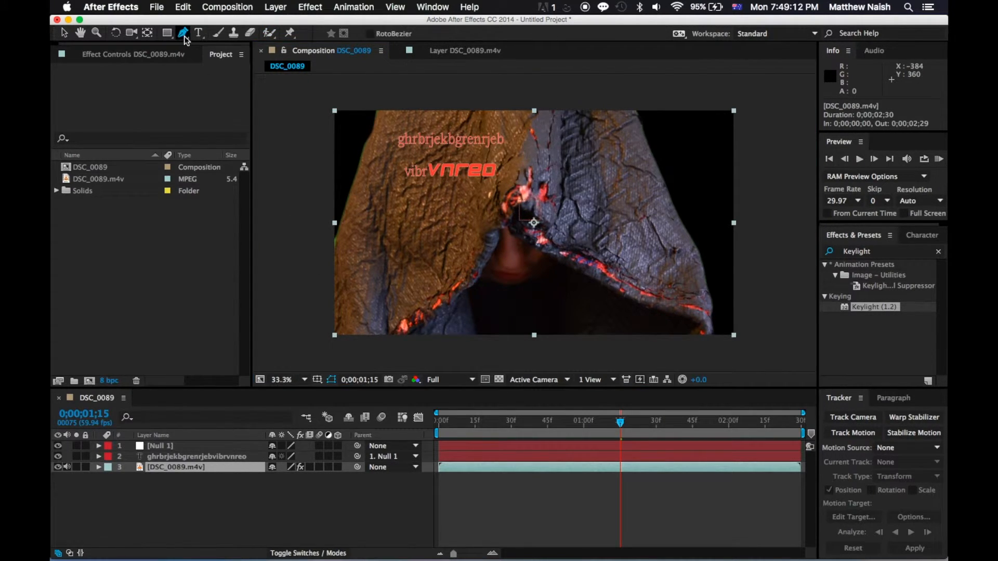
left_click(322, 97)
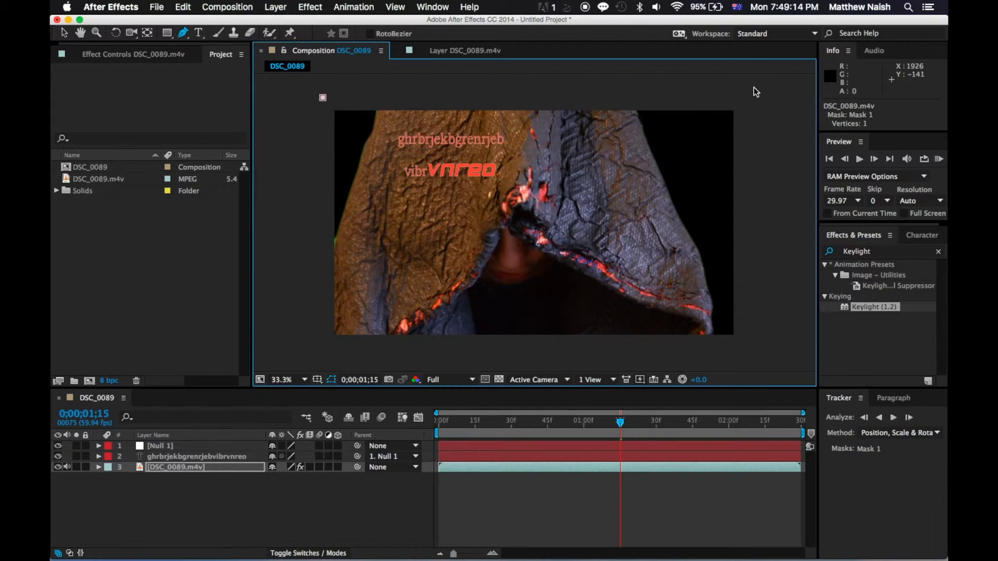
left_click(754, 88)
left_click(760, 354)
left_click(310, 348)
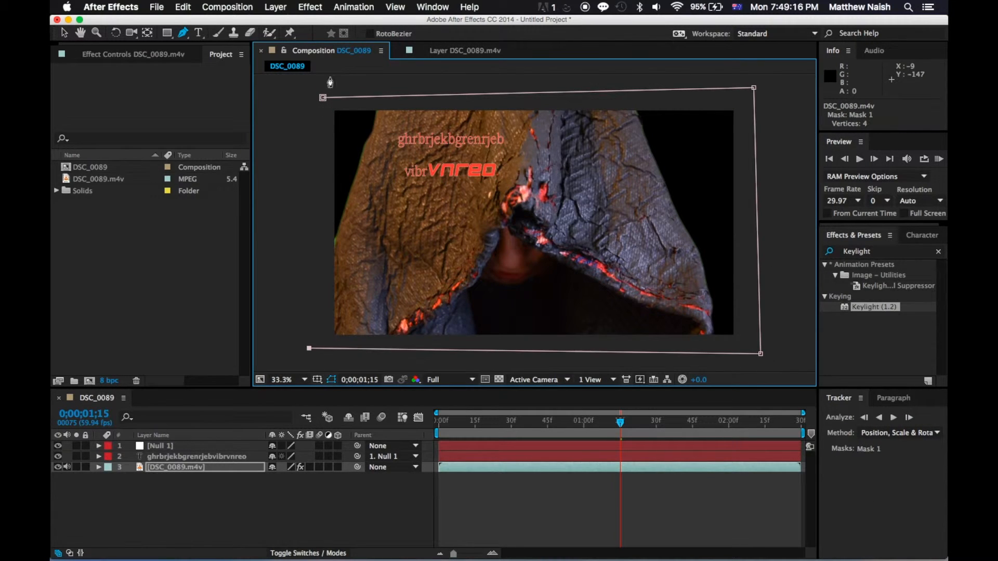
left_click(322, 98)
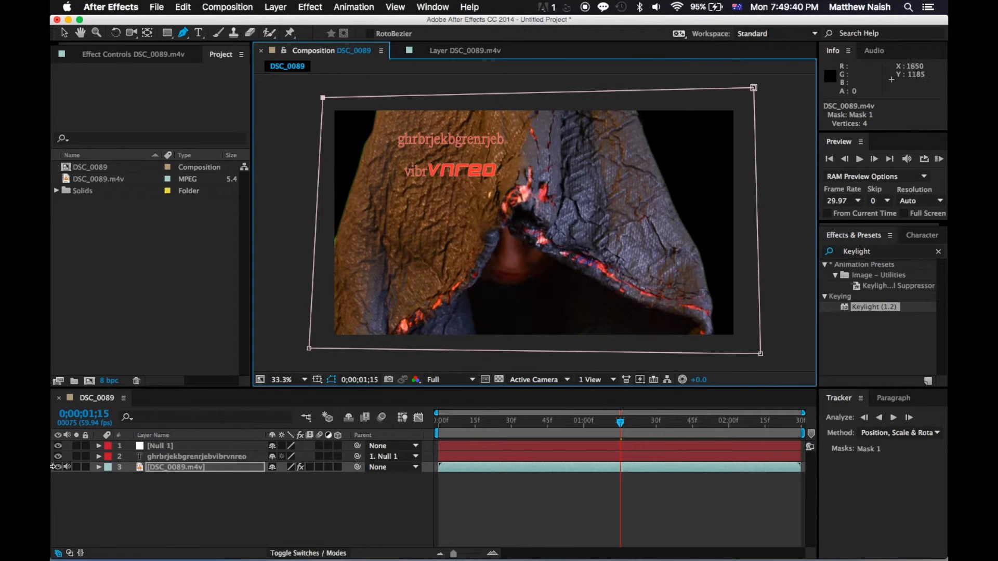
Reveal the properties of Mask 1 on DSC_0089.m4v and set a Mask Path keyframe at 0;00;01;15
left_click(99, 467)
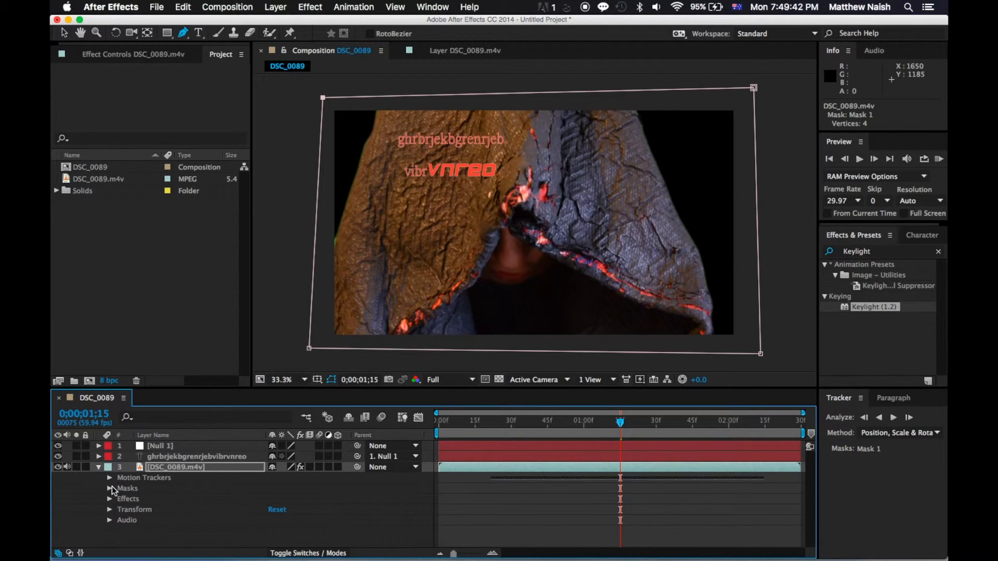
left_click(110, 489)
left_click(120, 499)
scroll(179, 501, "down", 3)
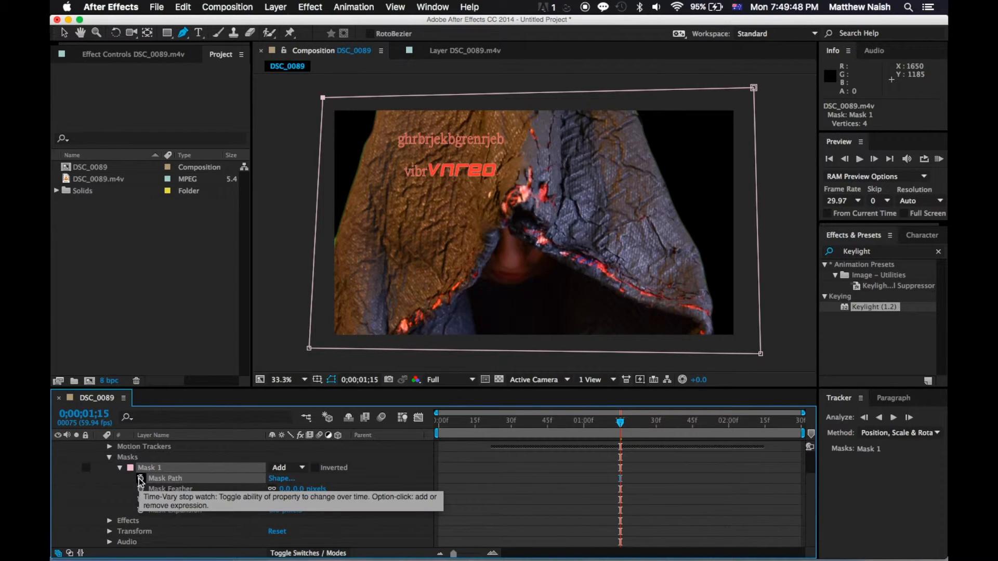
left_click(141, 479)
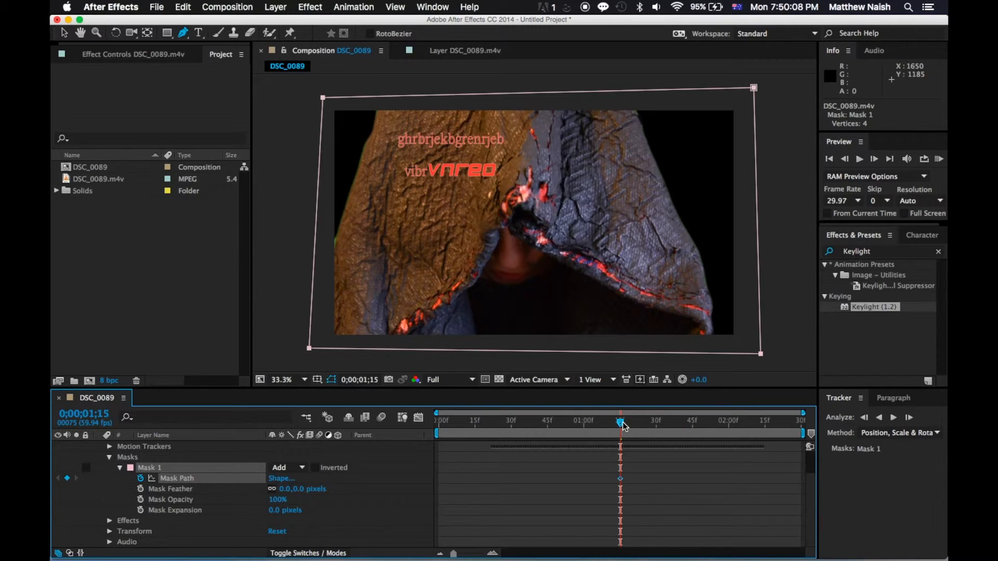
Go to 0;00;01;33 and delete the Roto Brush & Refine Edge effect from DSC_0089.m4v
key("Page_Down")
left_click(663, 421)
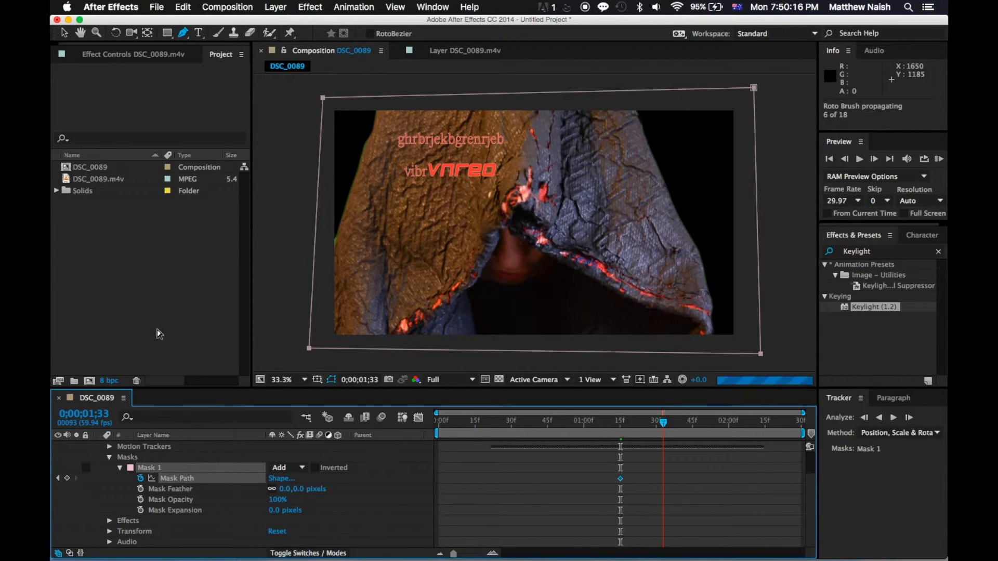
left_click(159, 53)
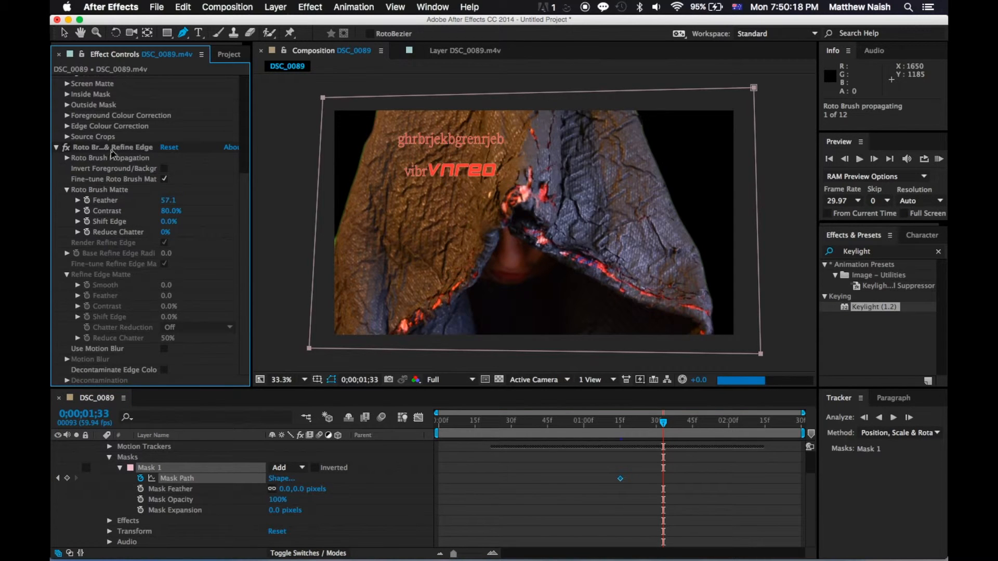
left_click(115, 150)
key("Delete")
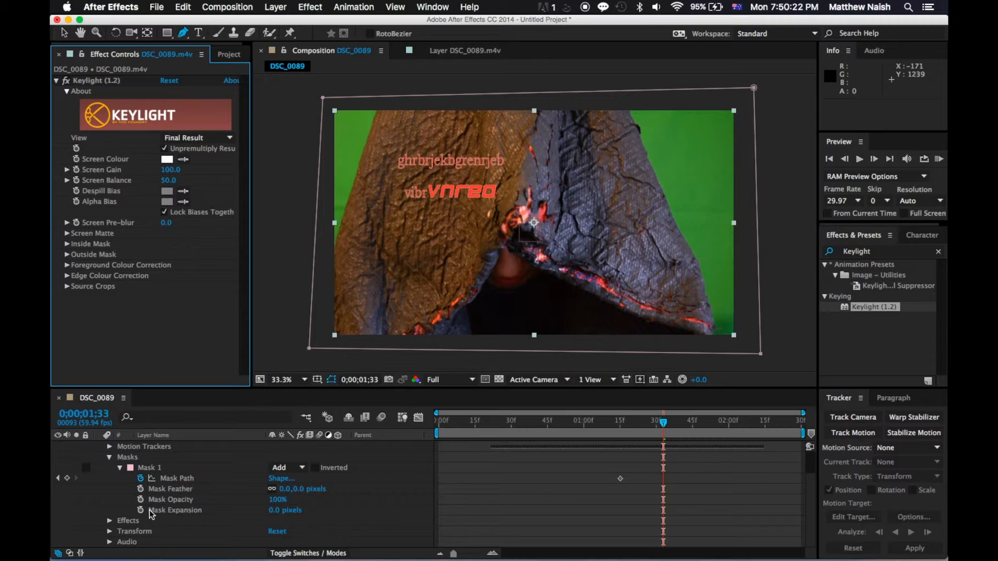
Add a Mask Path keyframe at 0;00;01;33 and shift the whole mask slightly to the left there
left_click(666, 423)
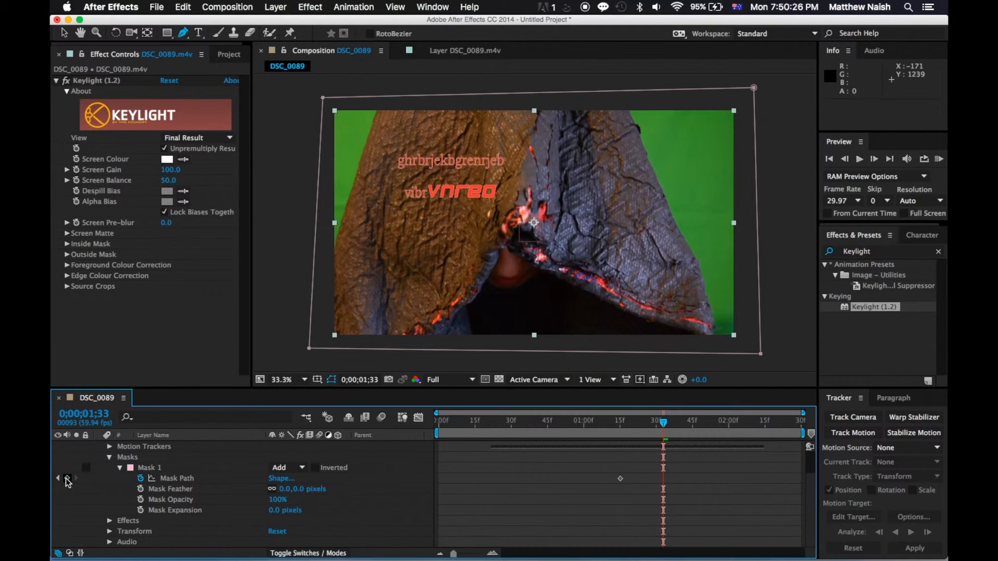
left_click(66, 479)
mouse_move(664, 422)
left_mouse_down()
mouse_move(623, 431)
mouse_move(663, 425)
left_mouse_up()
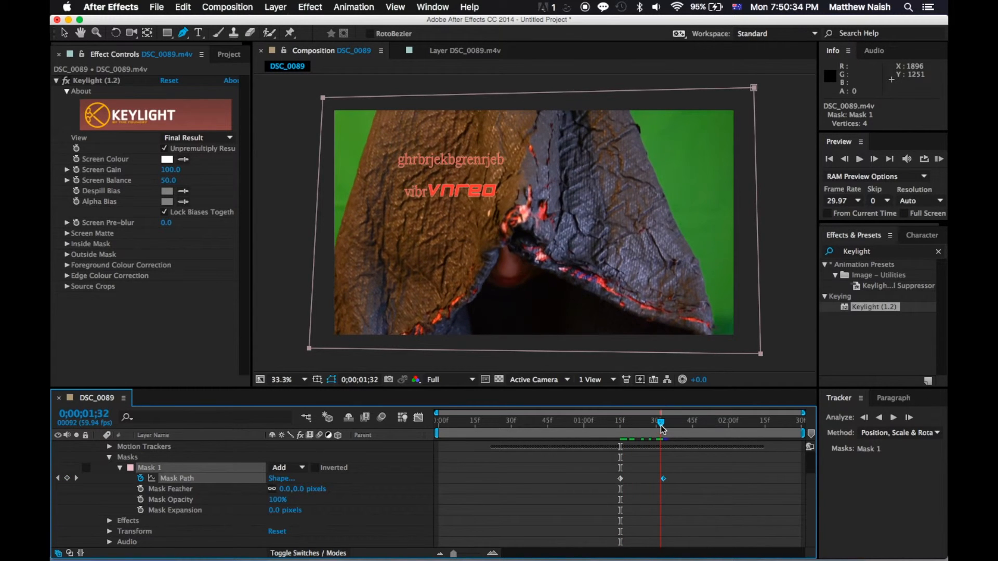
mouse_move(761, 354)
left_mouse_down()
mouse_move(676, 68)
mouse_move(743, 95)
mouse_move(760, 356)
mouse_move(746, 357)
left_mouse_up()
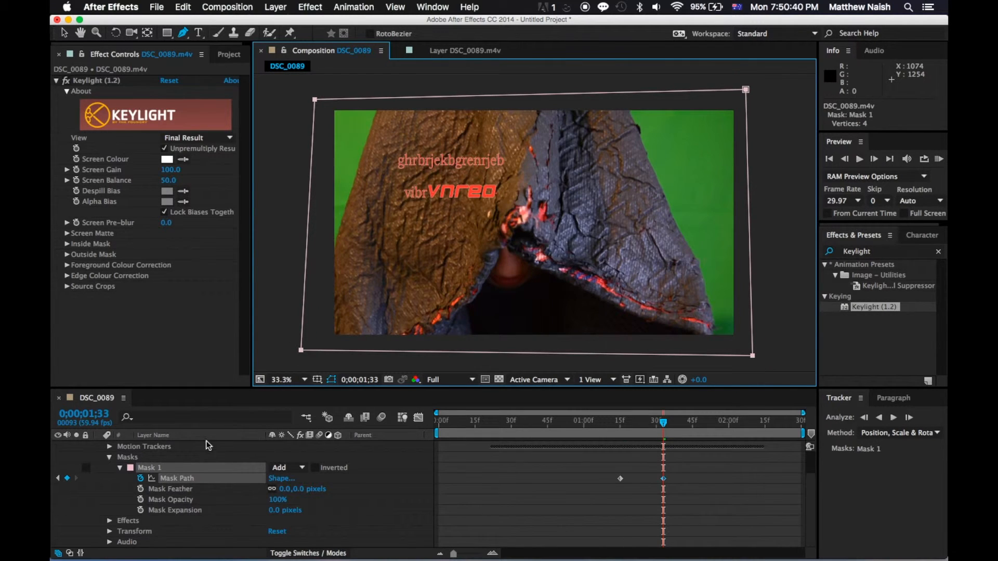
Move the two lower vertices of Mask 1 above the frame with the Selection tool to close the mask over the footage
scroll(198, 458, "up", 3)
left_click(187, 469)
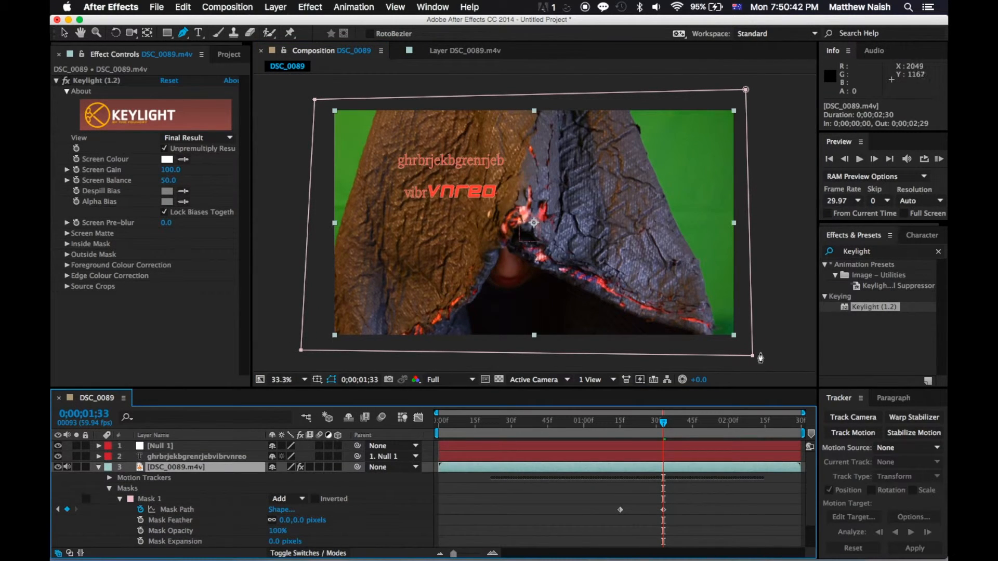
key("v")
left_click_drag(753, 358, 745, 89)
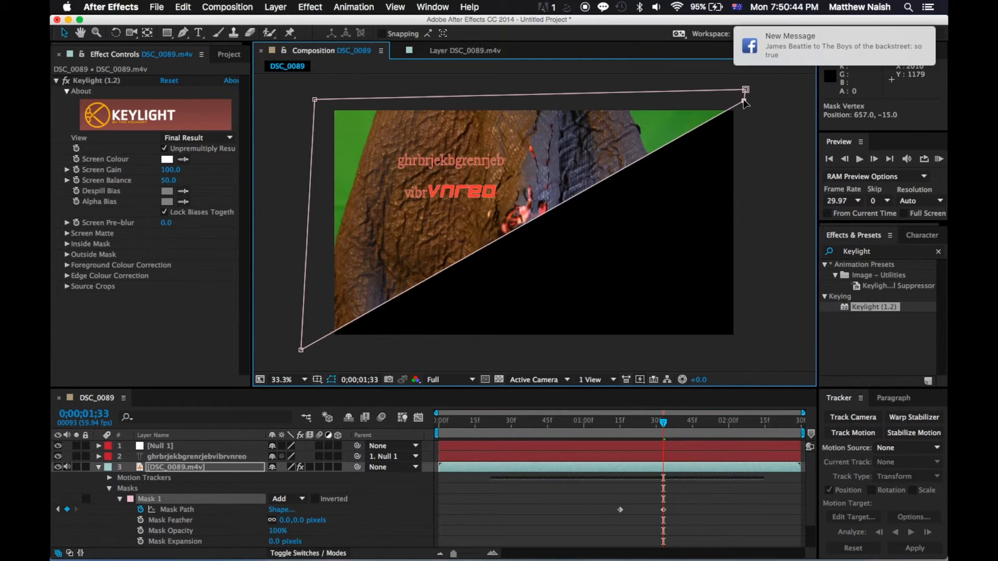
left_click_drag(301, 350, 326, 92)
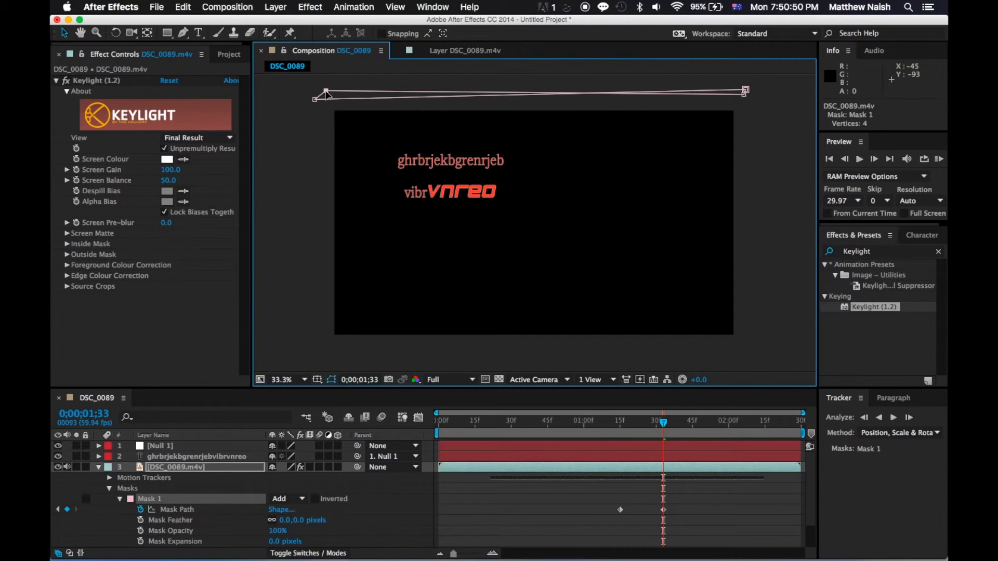
Preview the mask animation from 0;00;01;04 past the second keyframe
left_click_drag(664, 433, 593, 419)
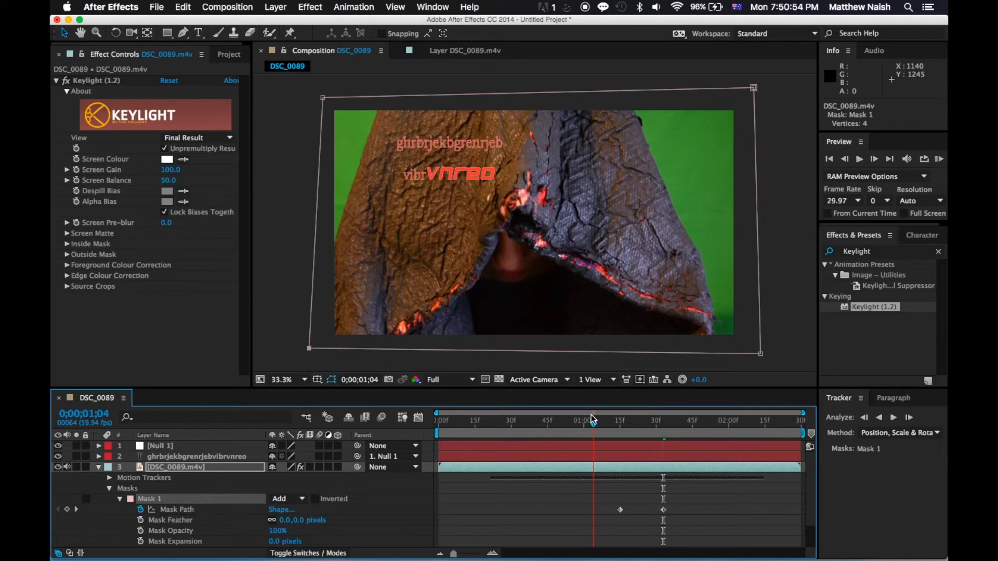
key("space")
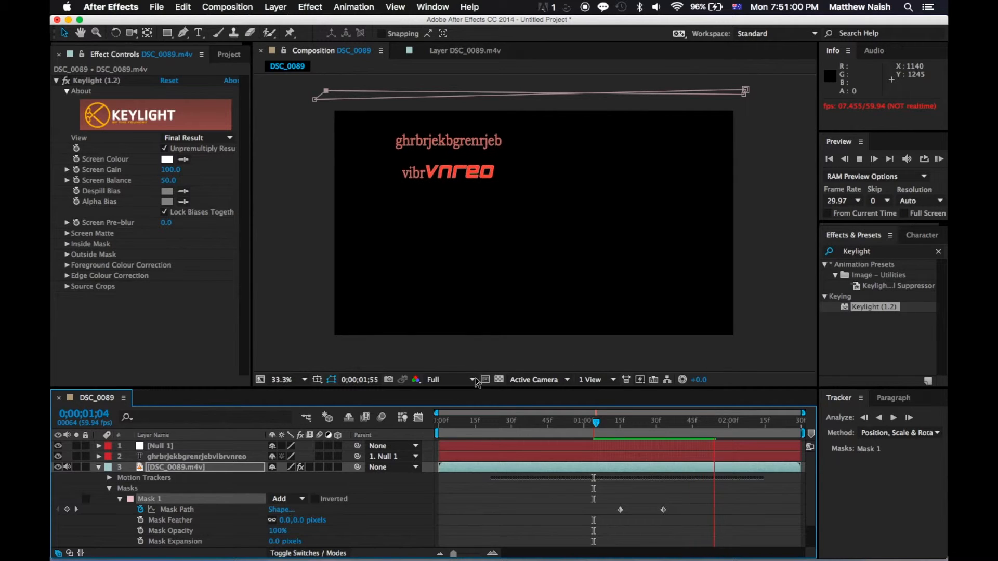
key("space")
Set the Mask Feather of Mask 1 to 871 pixels, viewed at 0;00;01;26 between the keyframes
left_click_drag(744, 424, 646, 472)
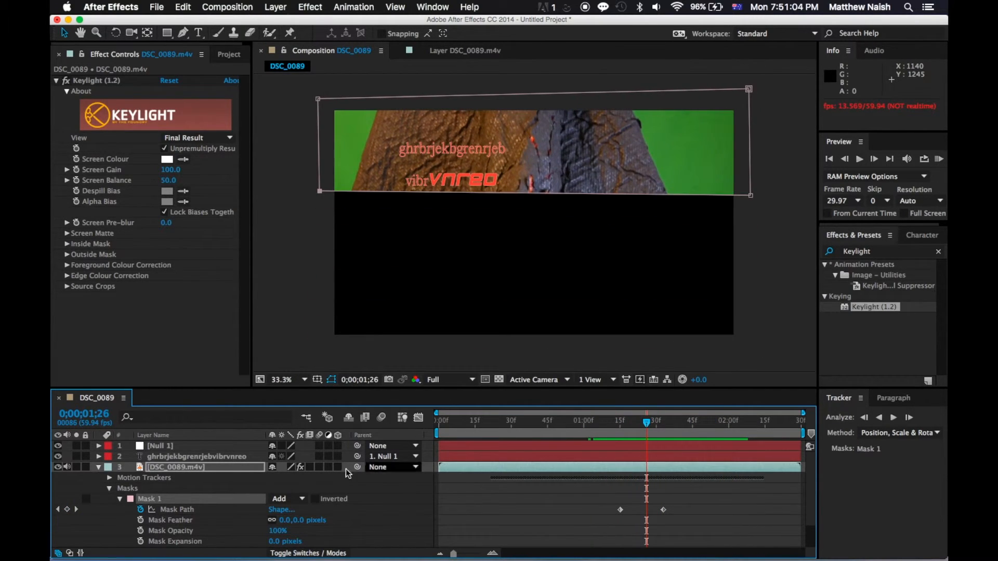
scroll(208, 491, "down", 3)
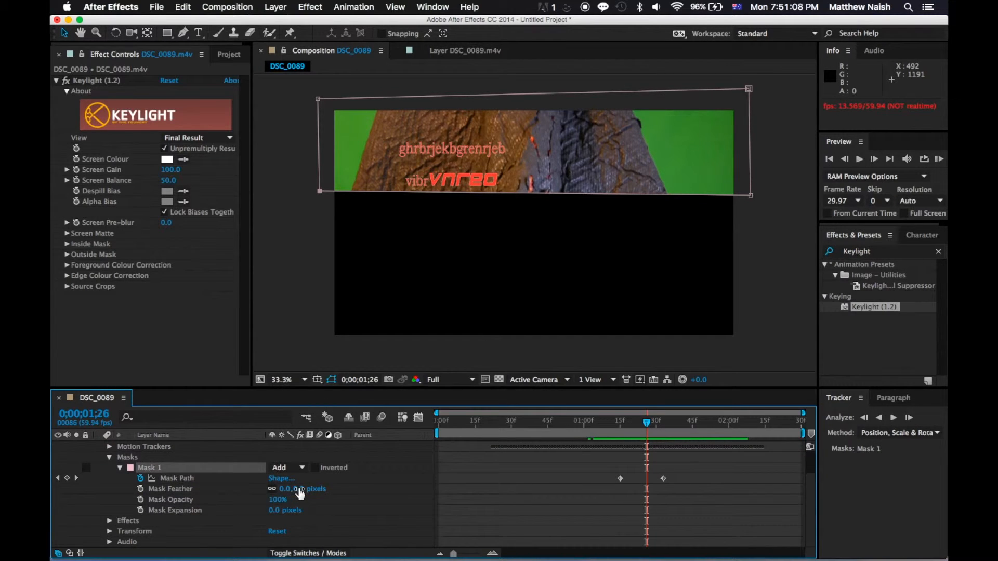
left_click_drag(301, 491, 827, 469)
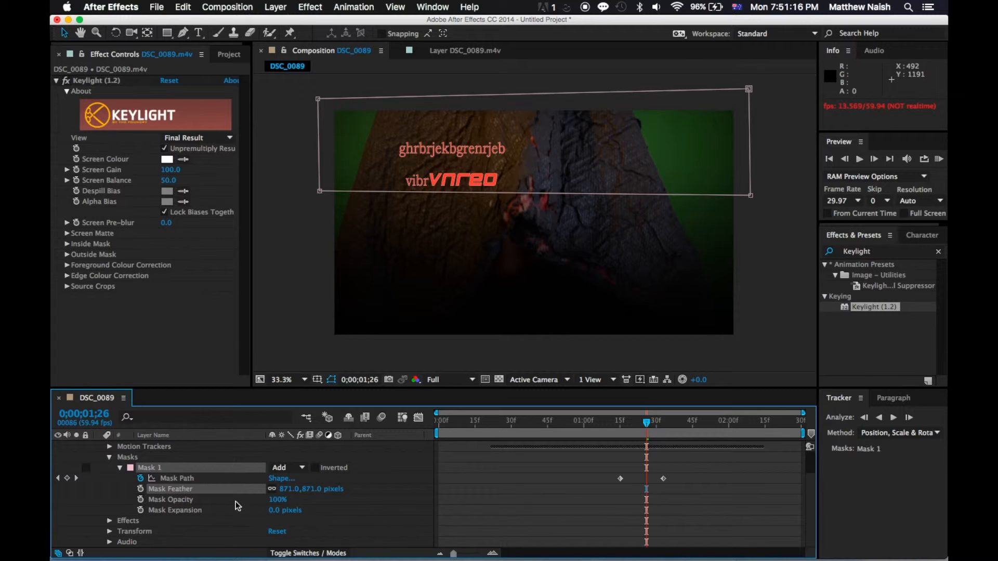
Try out the Mask Opacity, leaving it at 100%, and set the Mask Expansion of Mask 1 to -12 pixels
left_click_drag(276, 503, 332, 507)
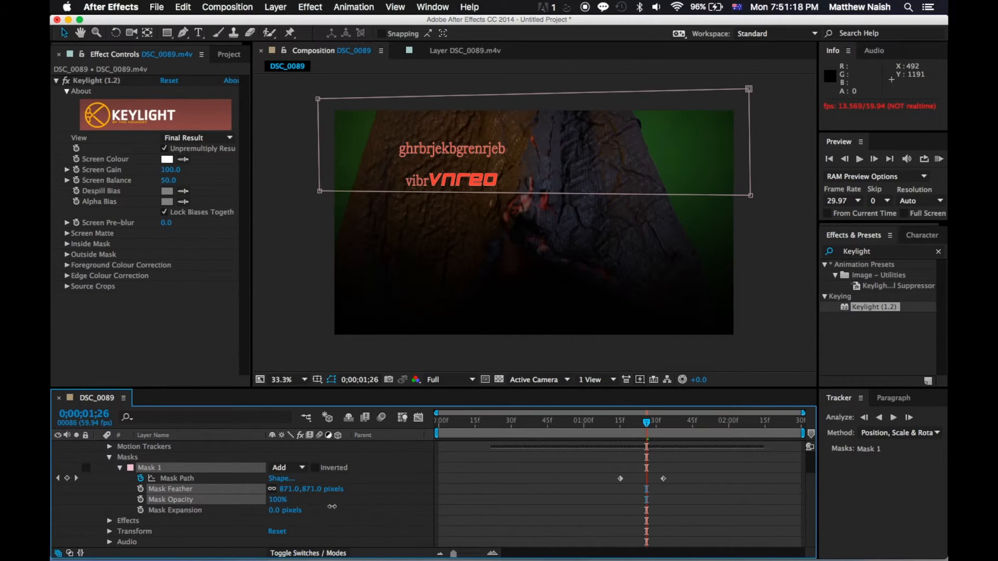
left_click_drag(545, 505, 363, 525)
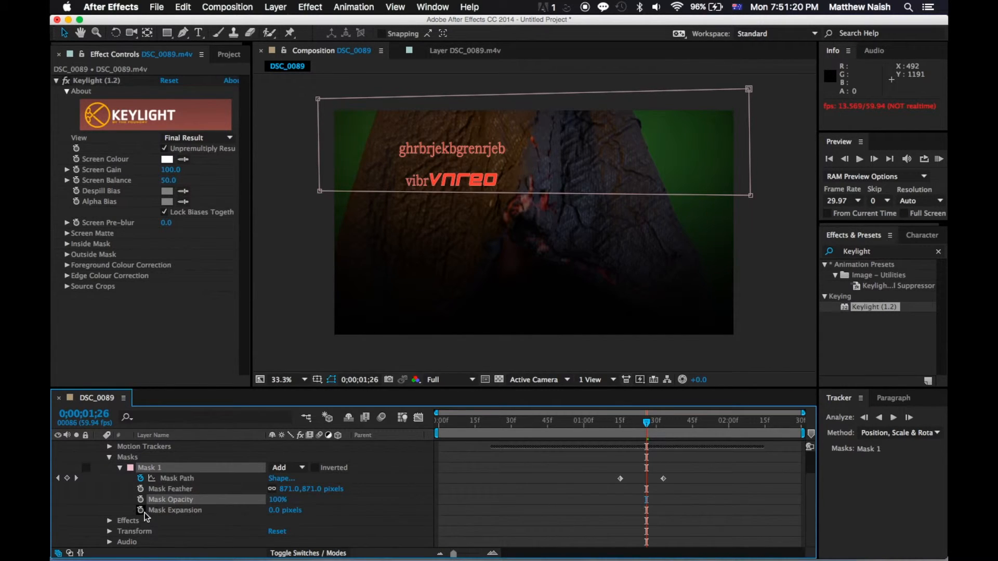
left_click_drag(276, 510, 722, 462)
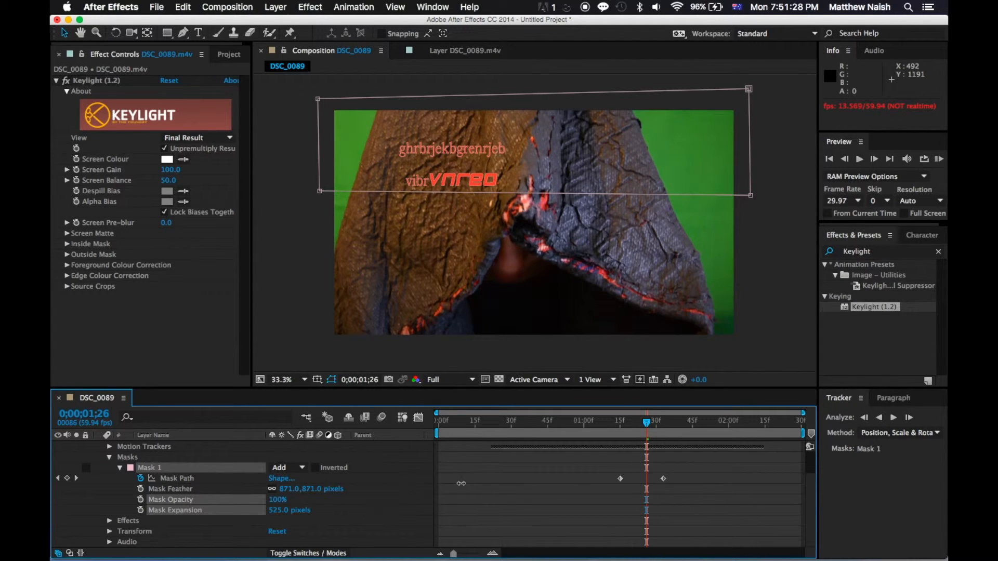
left_click_drag(299, 488, 324, 496)
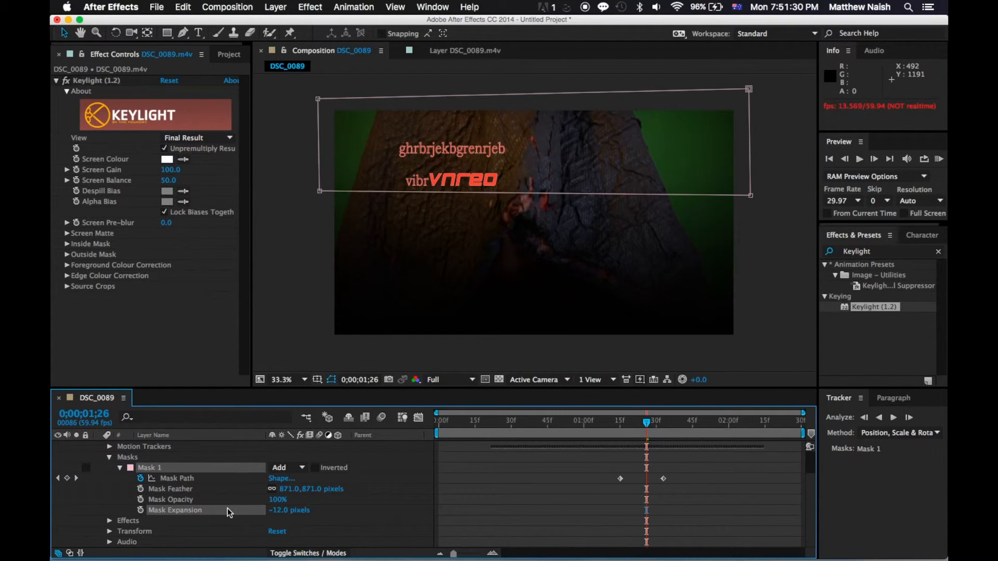
Look over the Transform properties of the DSC_0089.m4v layer and collapse them again
scroll(151, 522, "up", 1)
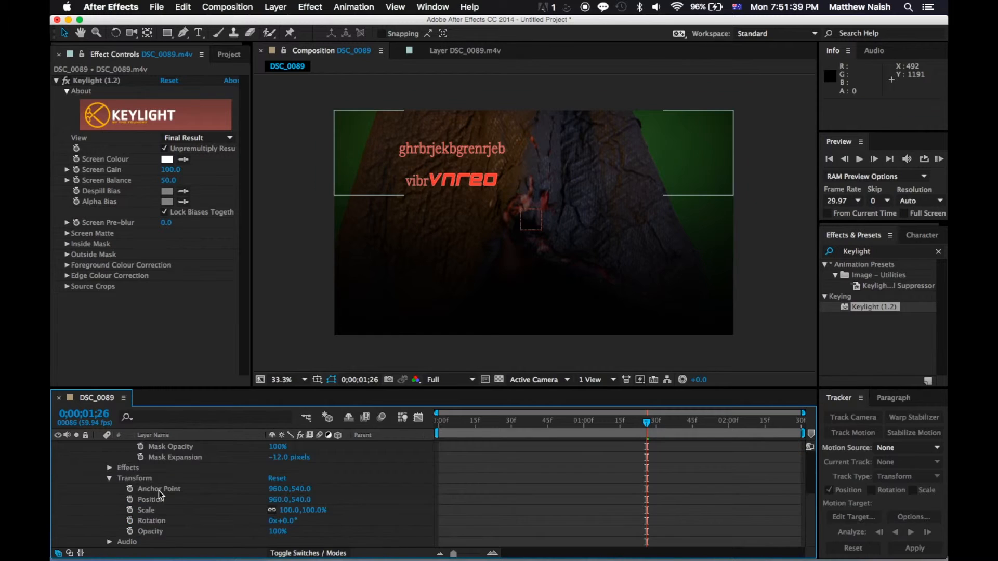
scroll(158, 492, "up", 8)
scroll(158, 492, "down", 8)
left_click(109, 479)
scroll(109, 473, "up", 2)
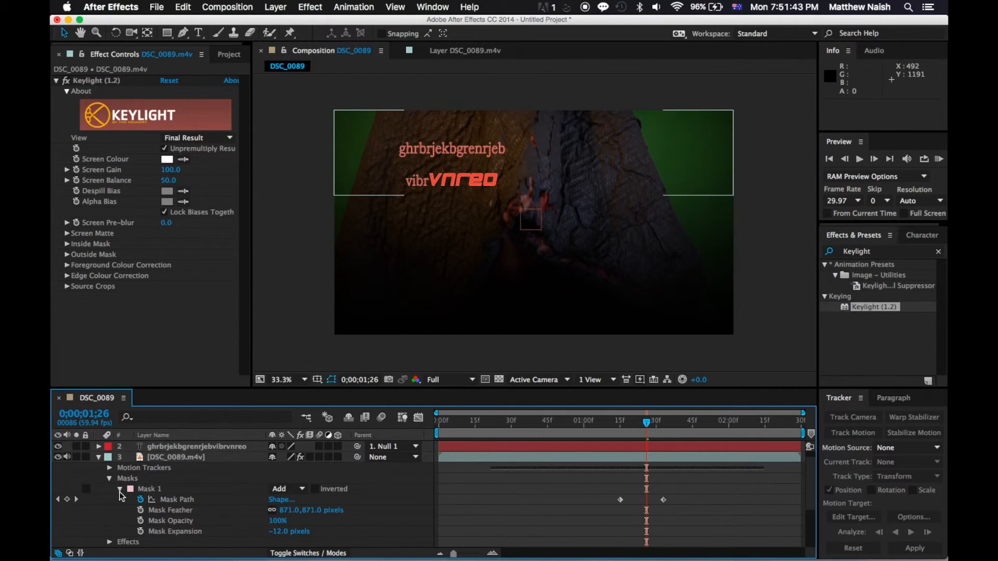
Collapse Mask 1 and start animating the DSC_0089.m4v layer's Position with a keyframe at 0;00;01;26
left_click(119, 489)
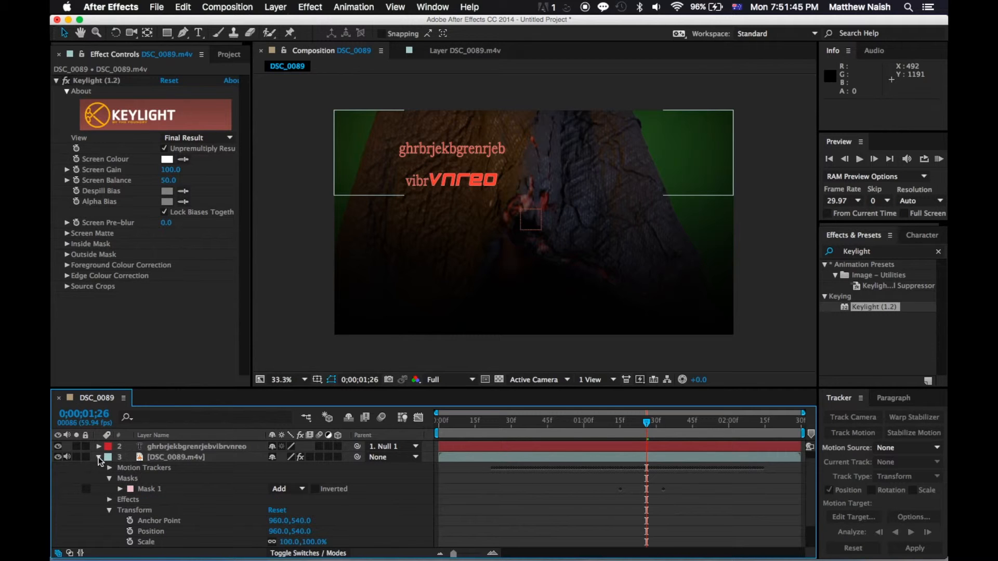
scroll(112, 489, "down", 3)
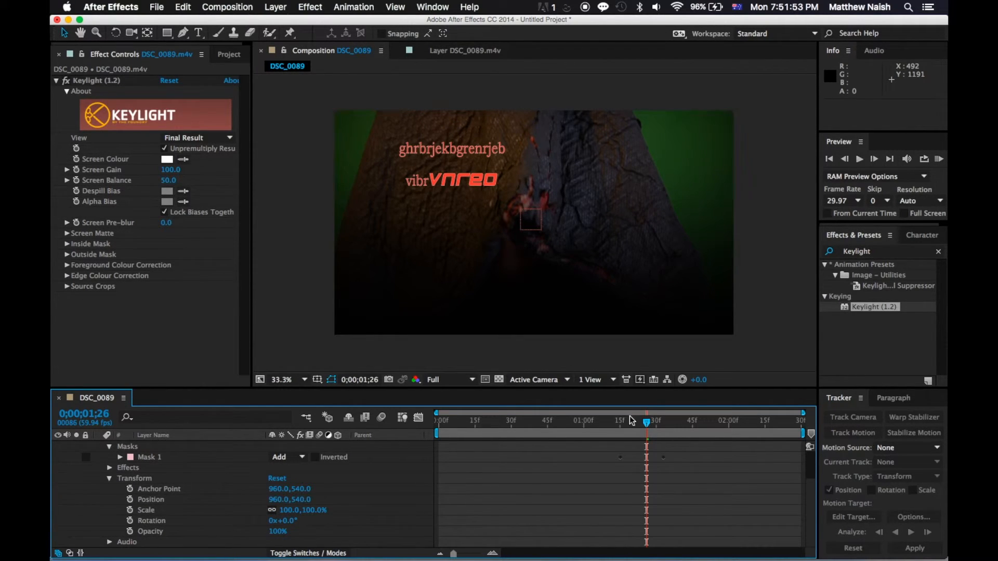
left_click(130, 499)
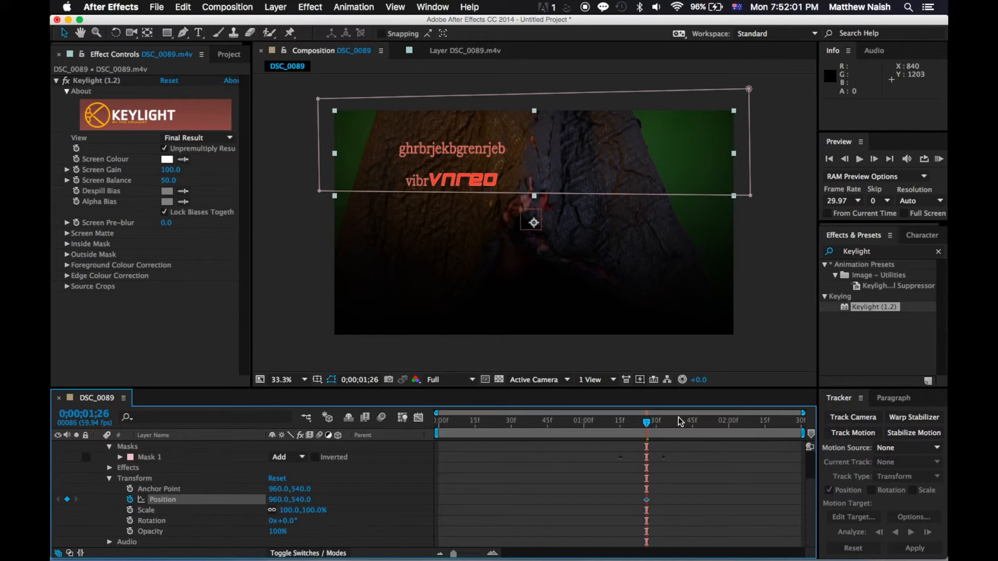
At 0;00;01;53, pull Mask 1's lower edge down over the frame and move the layer to position 1314, 741
left_click(712, 422)
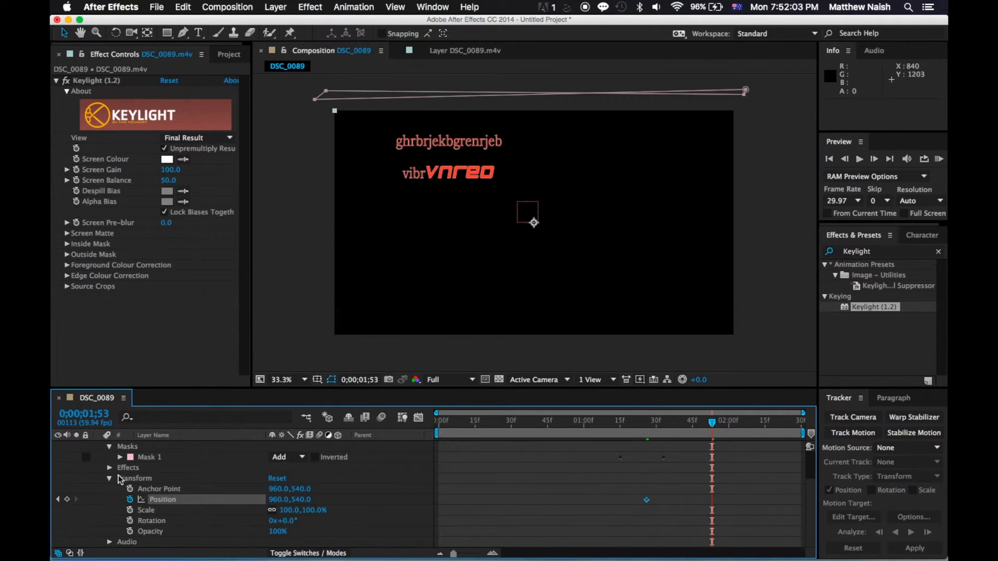
left_click(67, 499)
left_click_drag(578, 94, 579, 294)
left_click_drag(493, 141, 575, 214)
left_click_drag(504, 210, 578, 252)
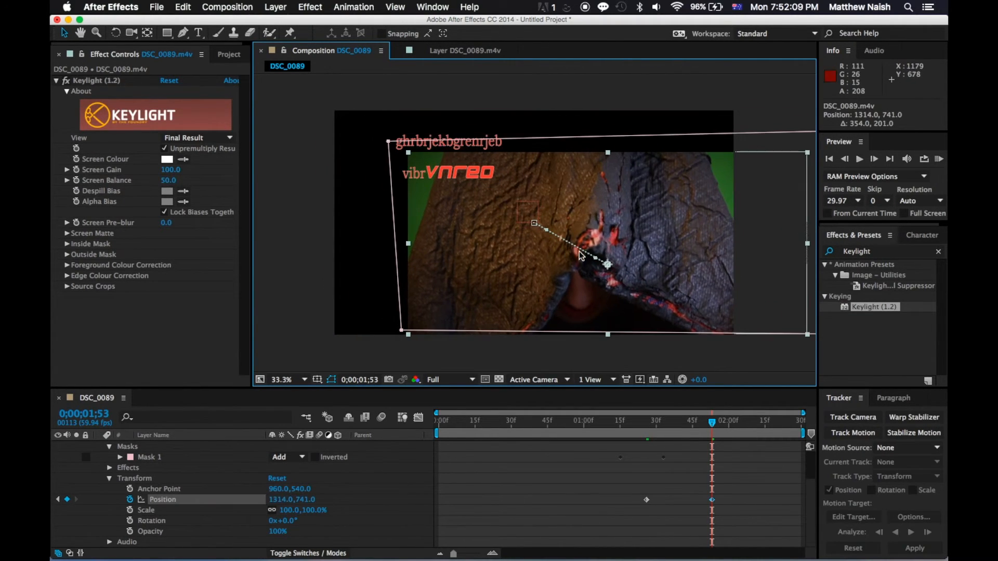
left_click_drag(698, 424, 646, 423)
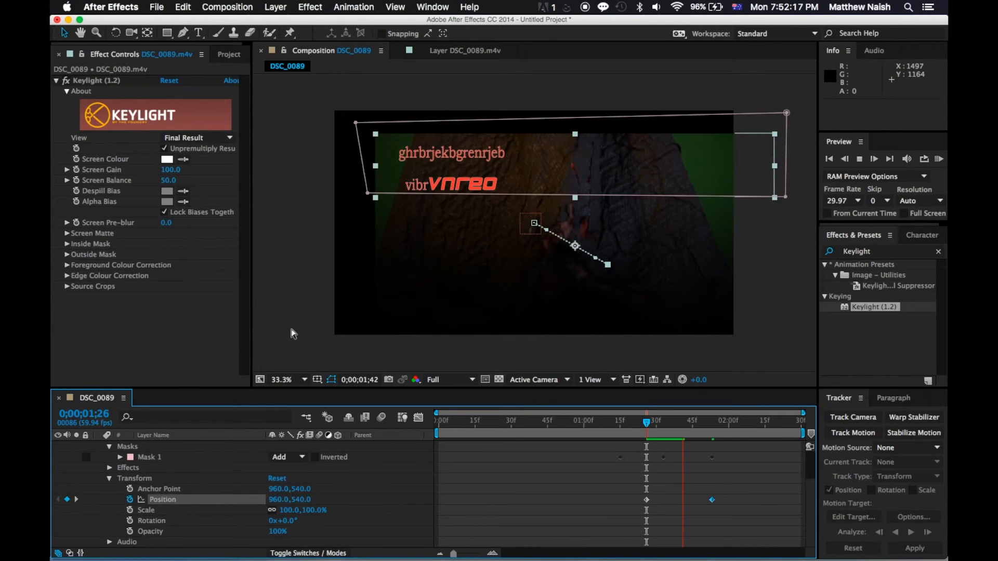
Animate the layer's Scale from a 100% keyframe at 0;00;01;44 to 543% at 0;00;02;06
left_click(693, 423)
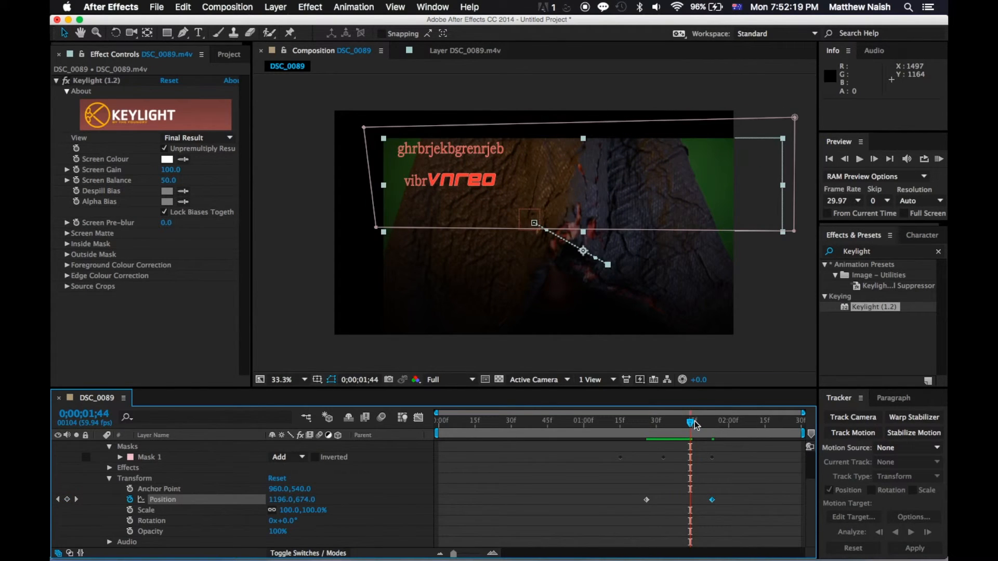
left_click(131, 511)
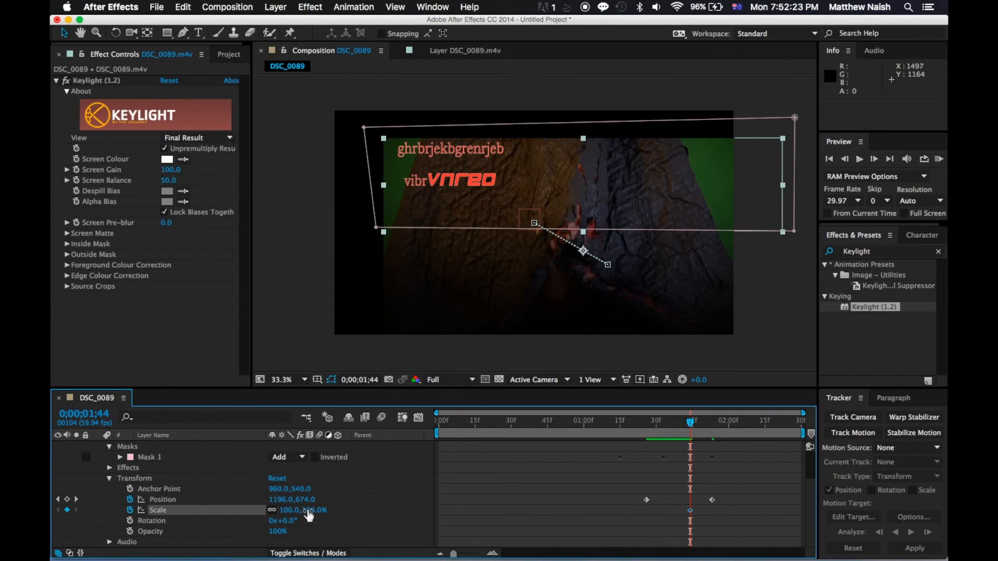
left_click(727, 421)
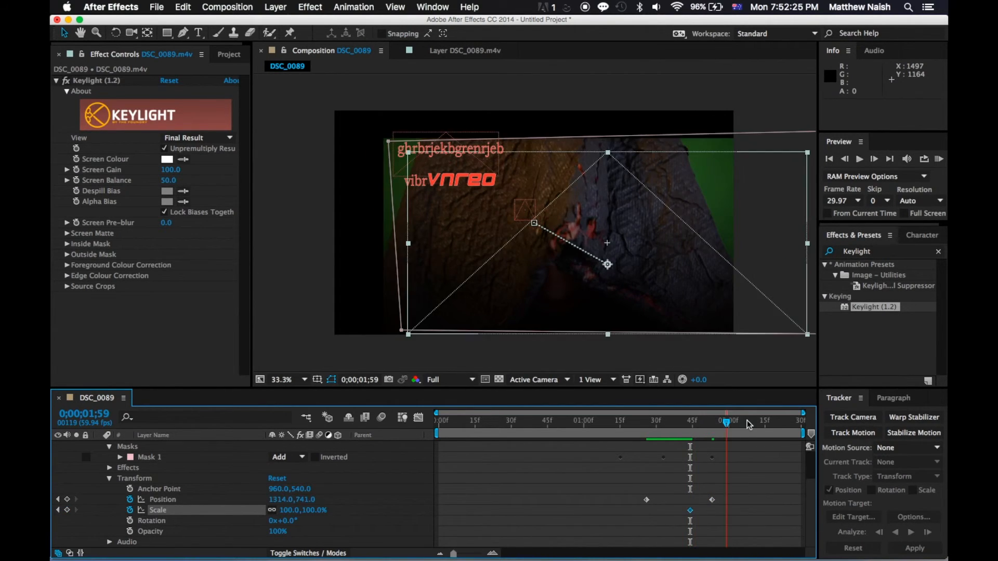
left_click(744, 422)
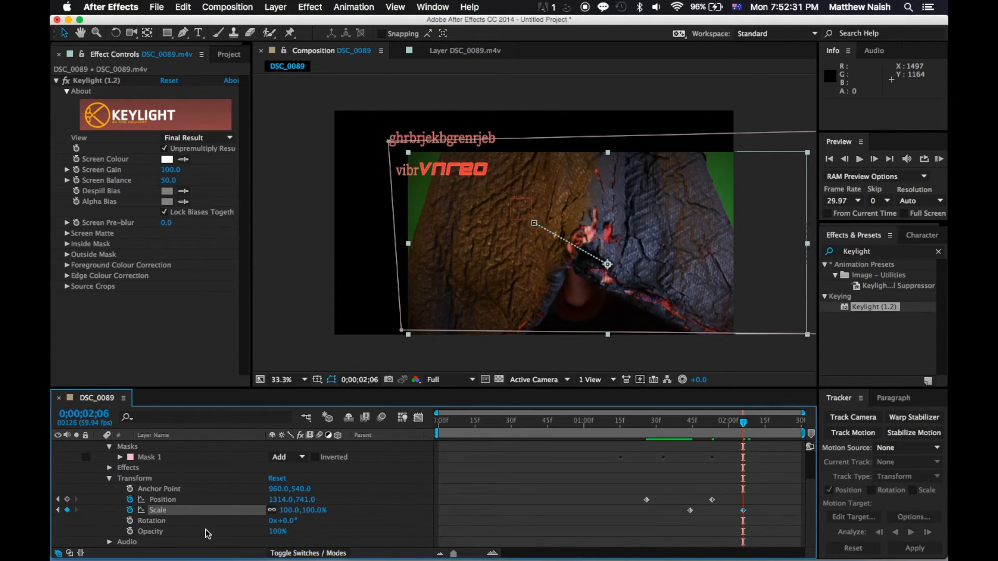
left_click_drag(307, 511, 946, 351)
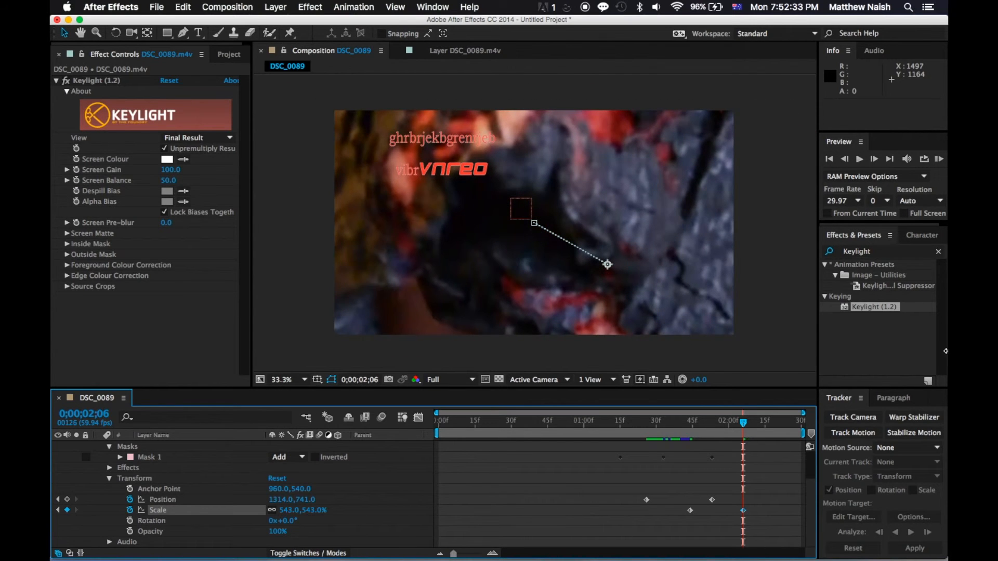
Preview the combined position and scale animation from about 0;00;01;35
key("space")
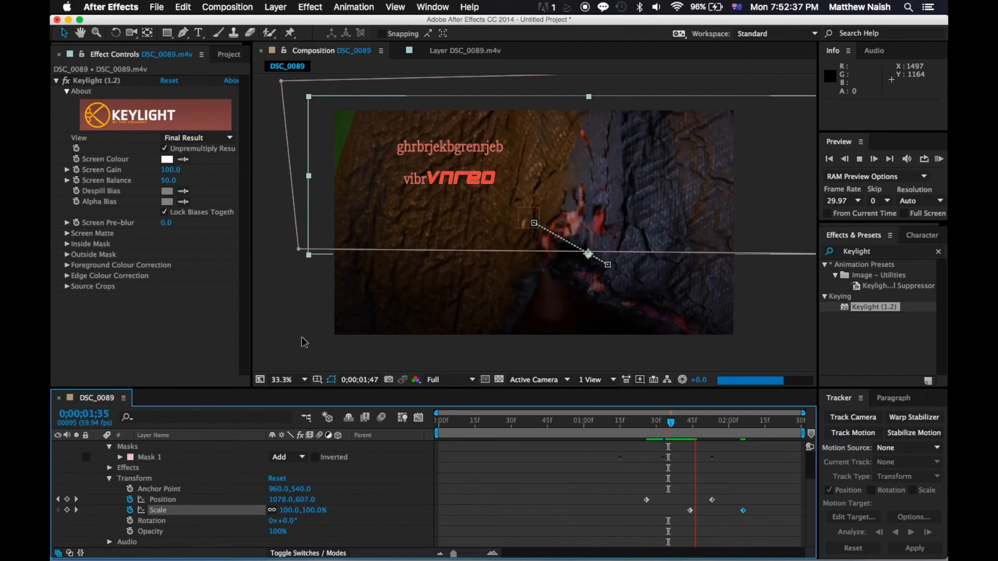
key("space")
key("space")
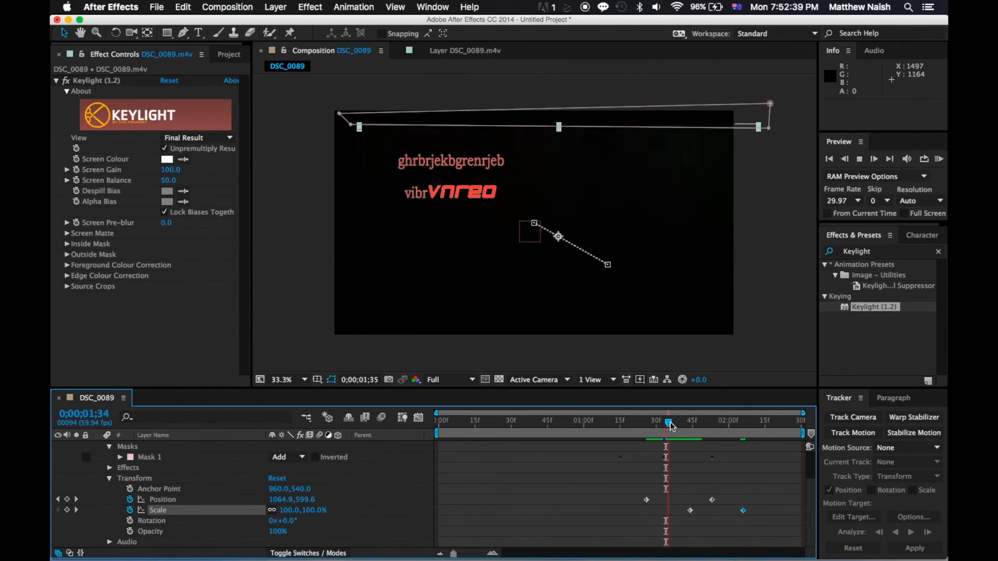
key("space")
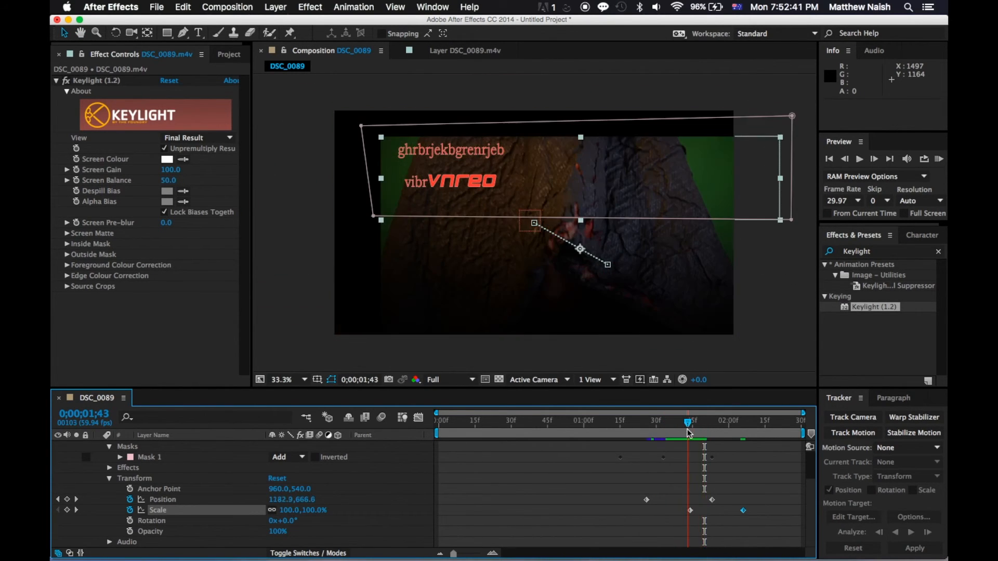
Animate the layer's Rotation from 0° at 0;00;01;43 to 235.4° at 0;00;02;00
left_click(130, 522)
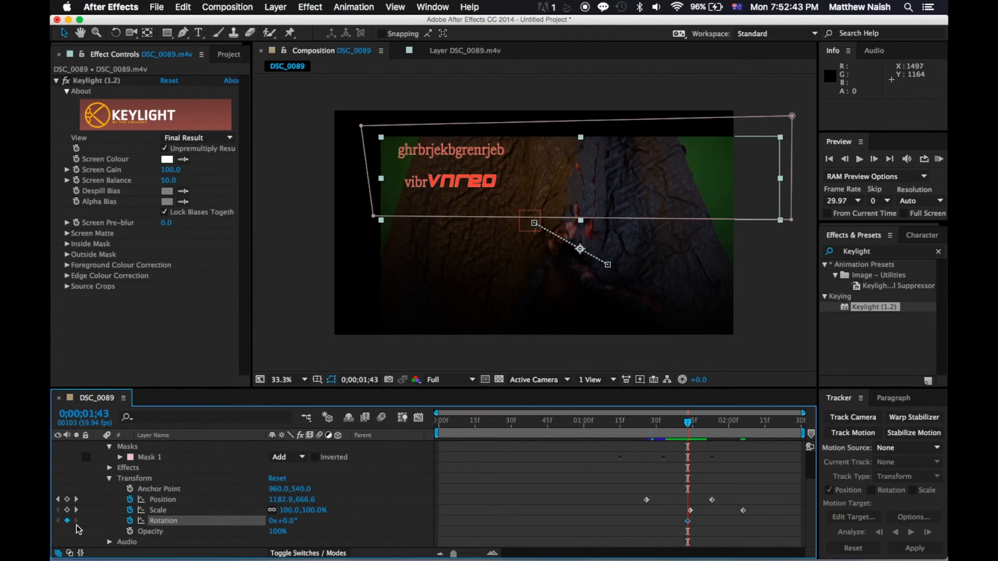
left_click_drag(689, 422, 731, 433)
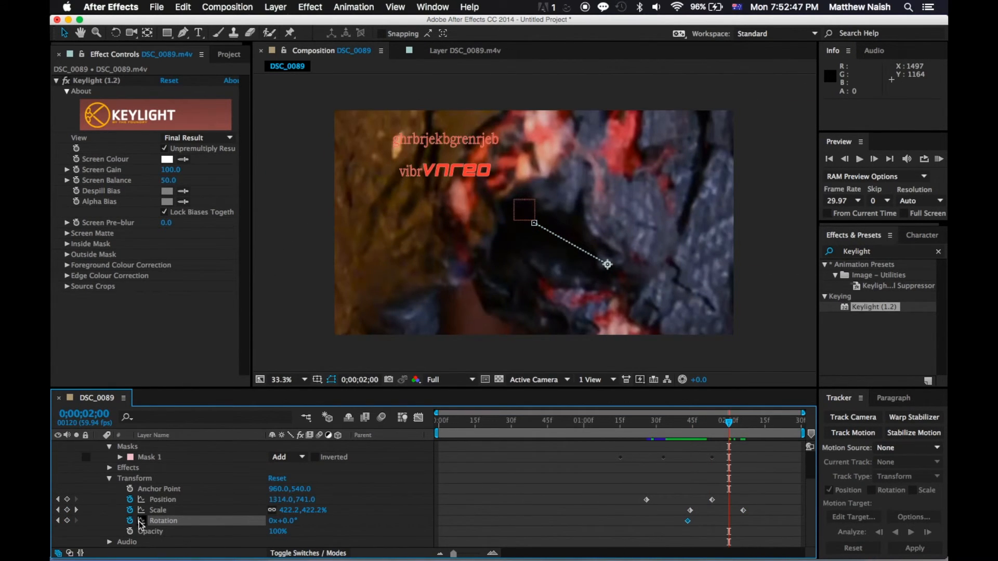
key("w")
left_click_drag(598, 236, 51, 437)
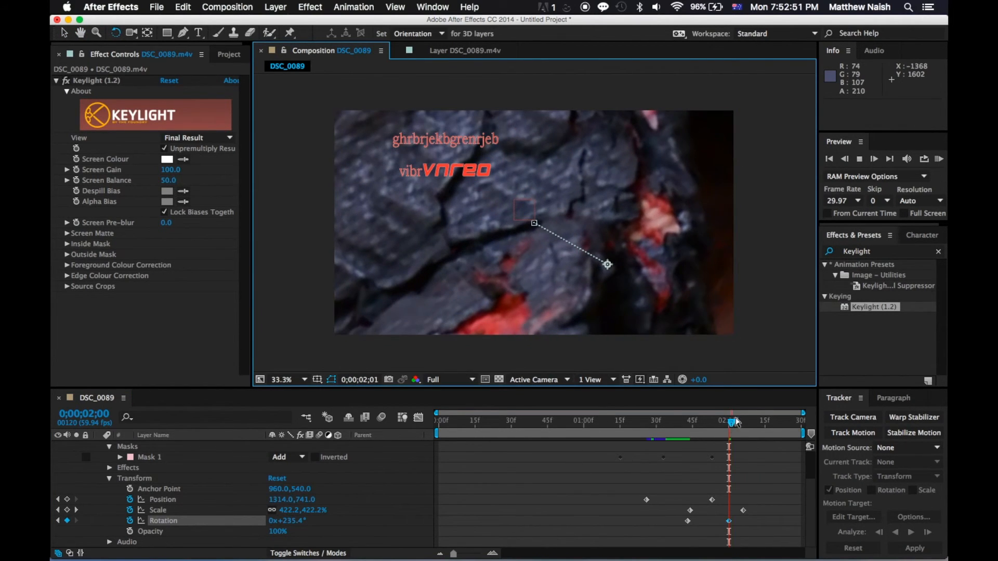
Preview the rotation animation, starting from 0;00;01;28 and again from 0;00;01;40
left_click(735, 422)
left_click_drag(732, 426, 652, 423)
key("space")
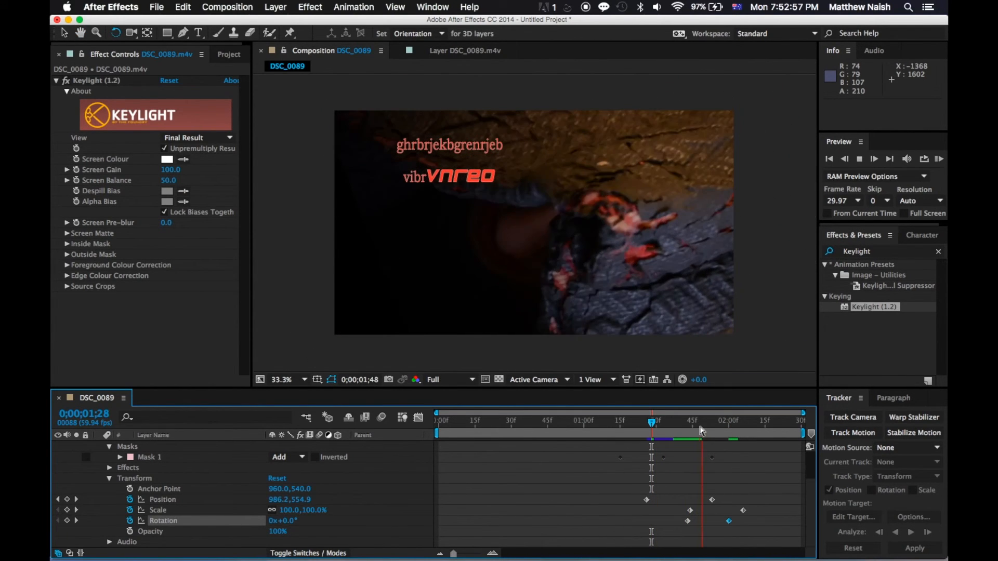
left_click(683, 423)
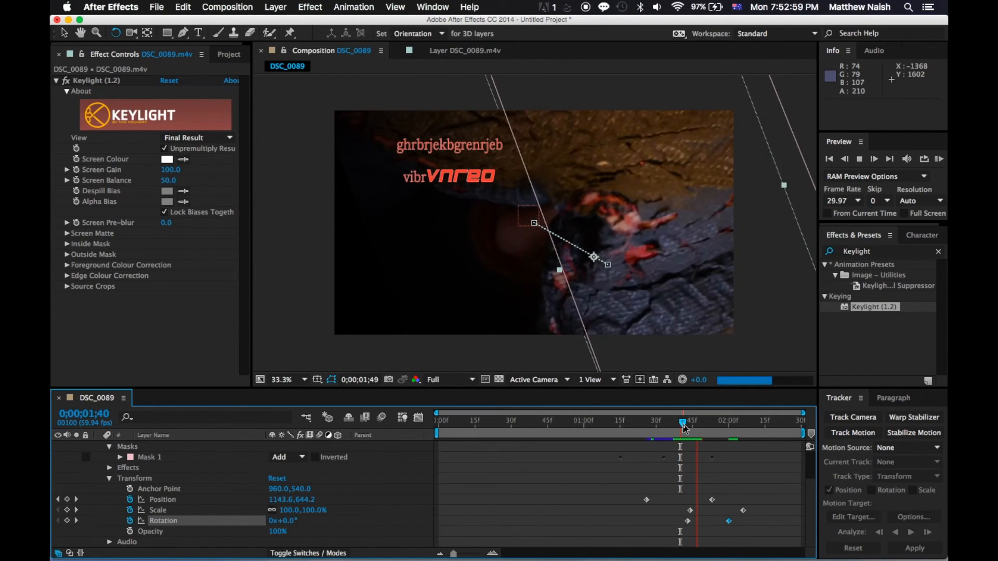
key("space")
Animate the layer's Opacity from 100% at 0;00;01;45 to 15% at 0;00;02;15 and preview the fade
left_click_drag(703, 425, 693, 425)
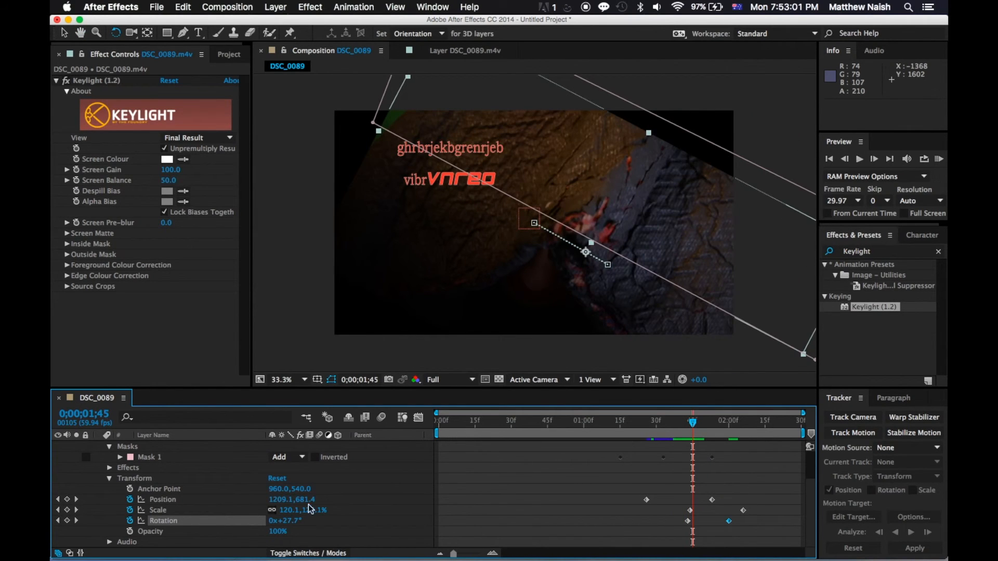
left_click(130, 531)
left_click_drag(693, 422, 765, 437)
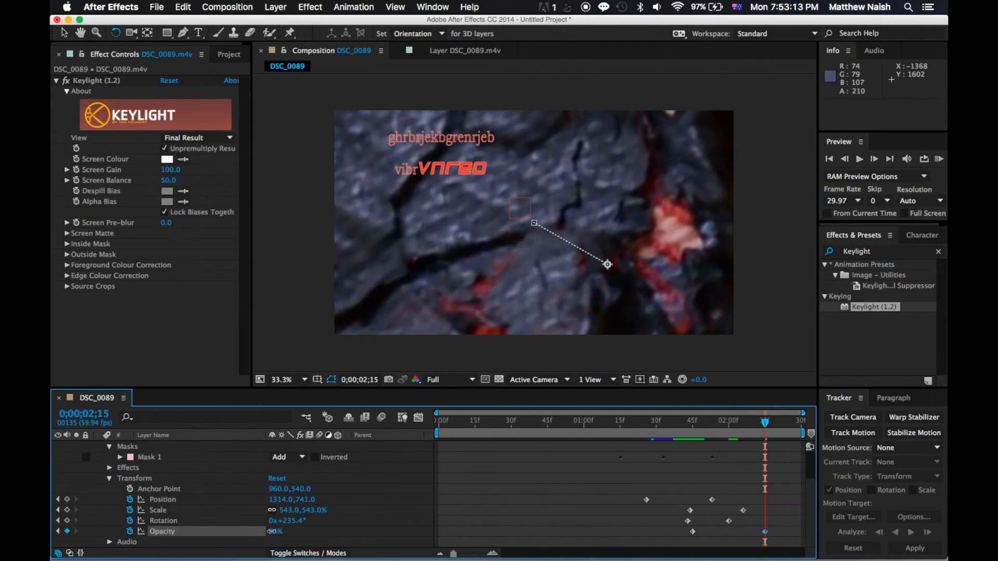
left_click_drag(272, 531, 177, 522)
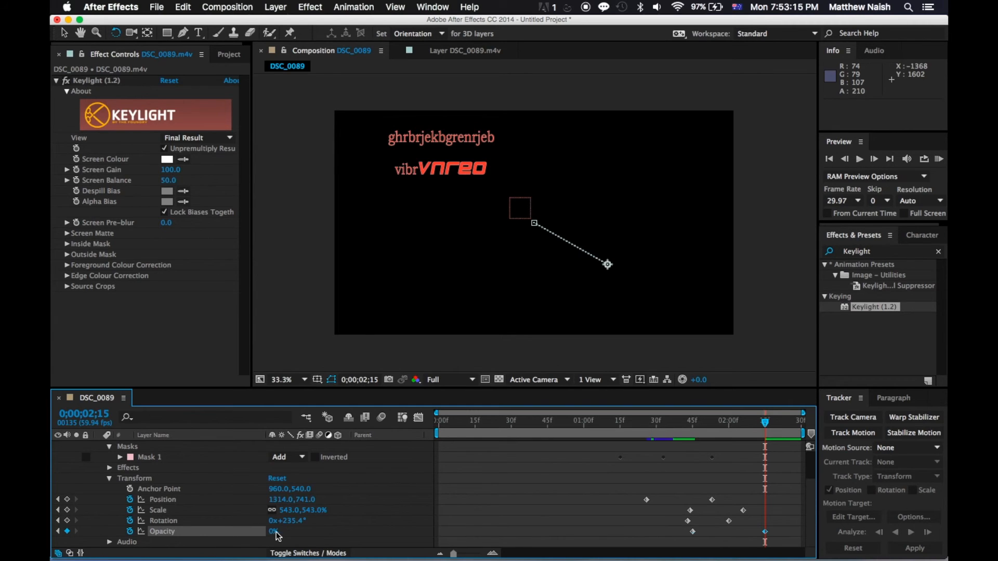
left_click_drag(273, 531, 292, 531)
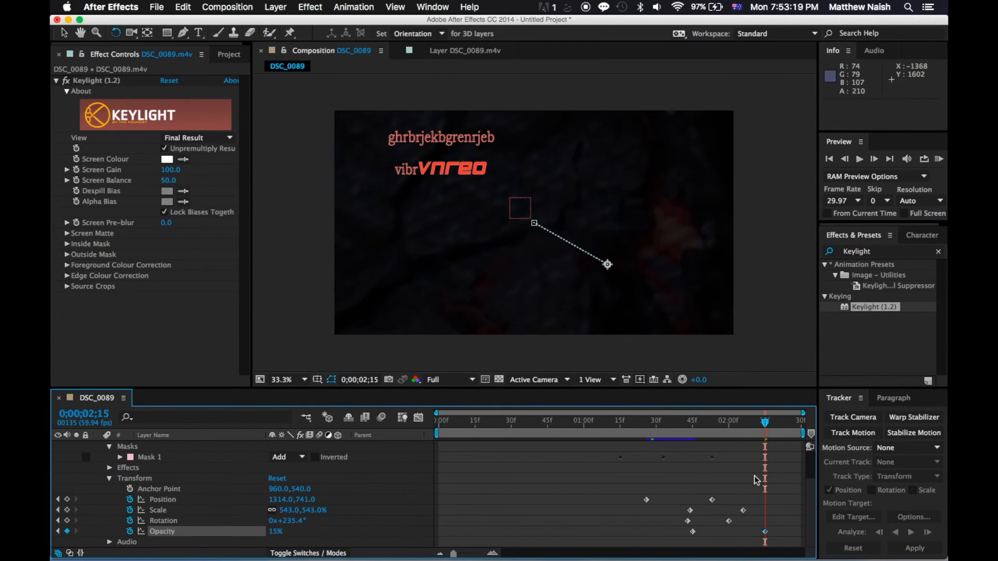
key("space")
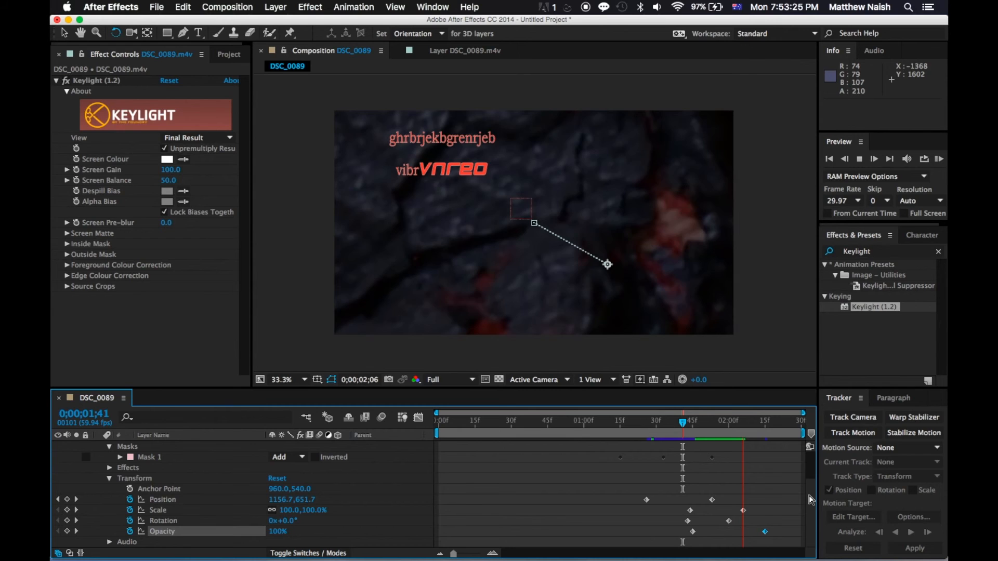
key("space")
At 0;00;02;17, keyframe the layer's Anchor Point at 1016, 510 and rotate the layer to 276.6°
scroll(225, 469, "up", 2)
left_click(130, 510)
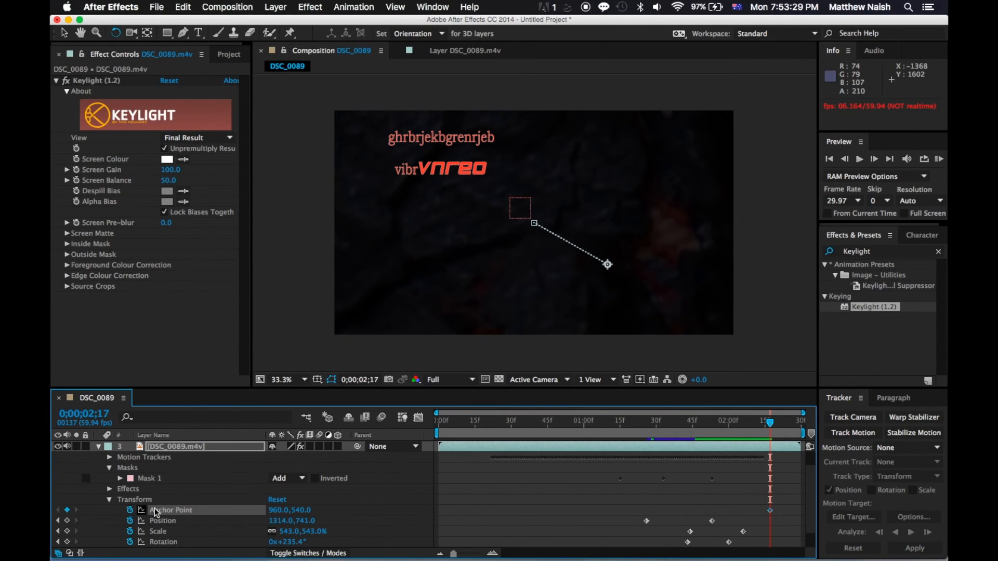
left_click_drag(277, 512, 395, 491)
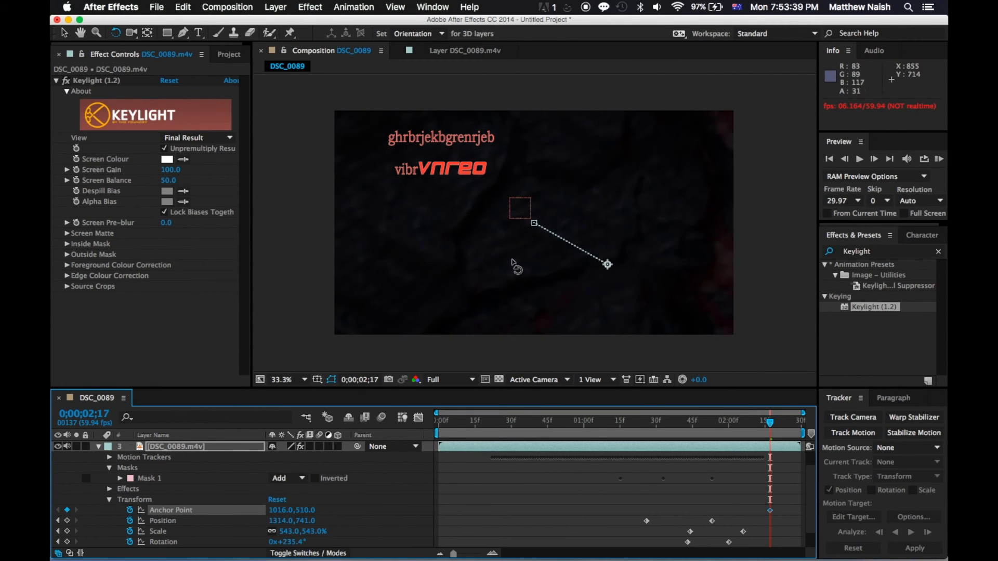
mouse_move(515, 266)
left_mouse_down()
mouse_move(589, 199)
mouse_move(704, 217)
mouse_move(522, 208)
mouse_move(568, 213)
mouse_move(526, 272)
left_mouse_up()
Add an Anchor Point keyframe of 1016, 537 at 0;00;00;54
left_click_drag(771, 425, 569, 447)
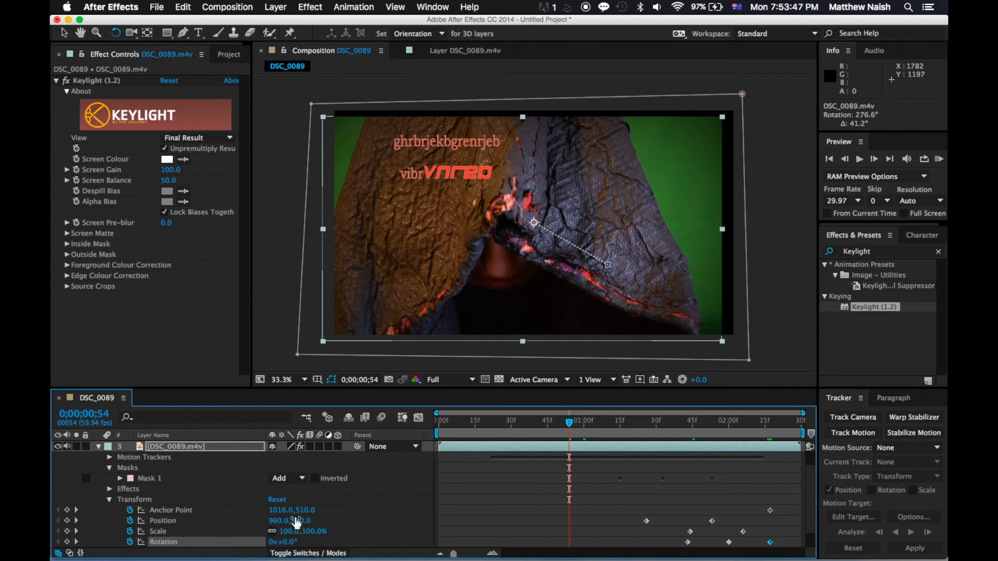
left_click_drag(300, 511, 352, 484)
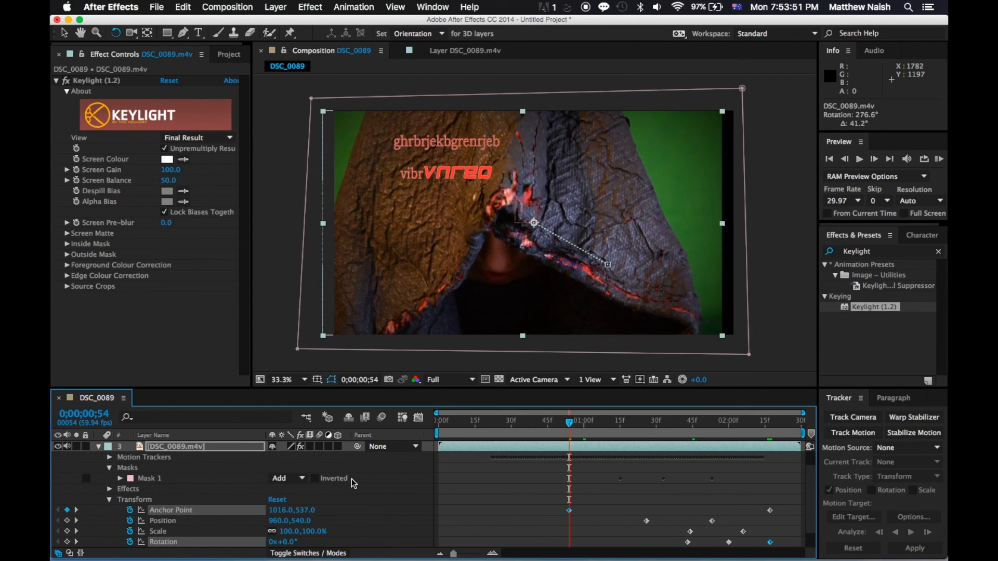
left_click_drag(269, 293, 299, 320)
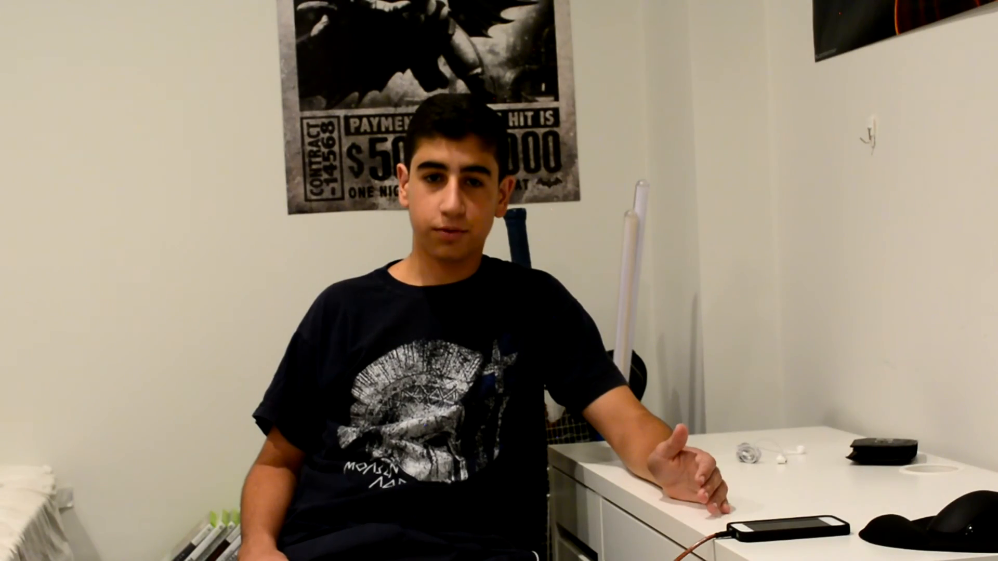